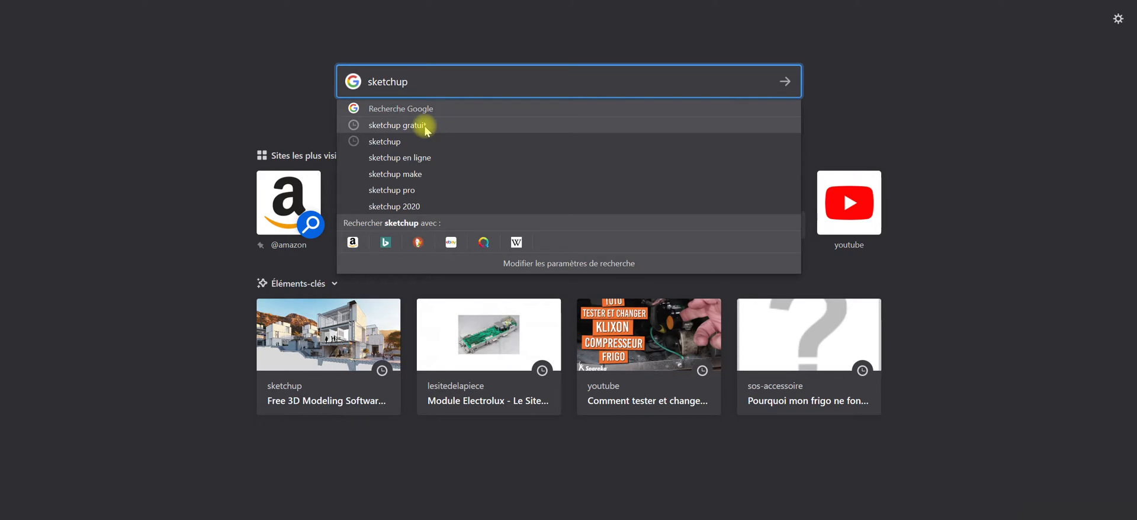
# Step: Search the web for "sketchup gratuit", open the SketchUp Free page and start modelling online
pyautogui.click(425, 126)
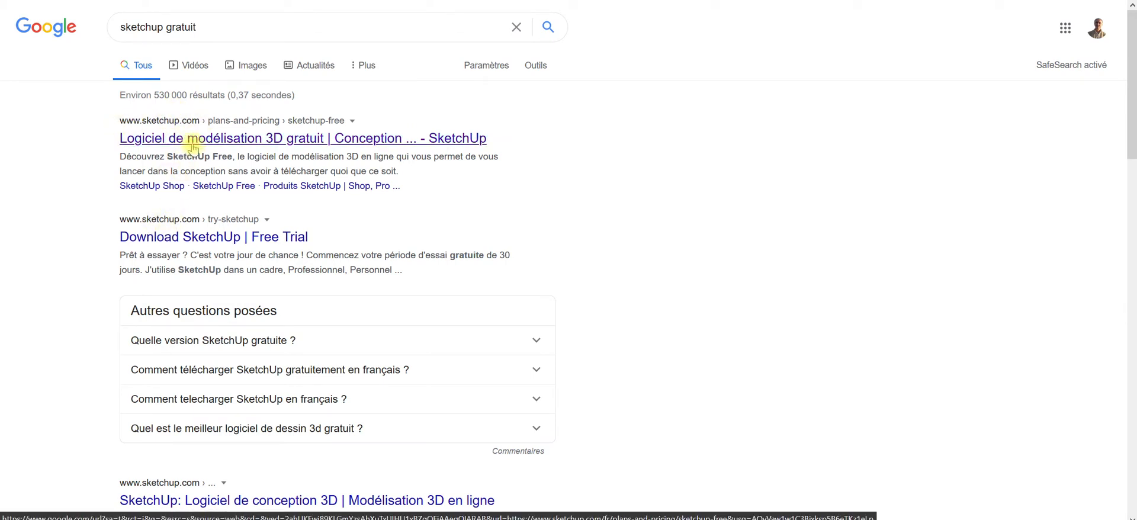
pyautogui.click(368, 159)
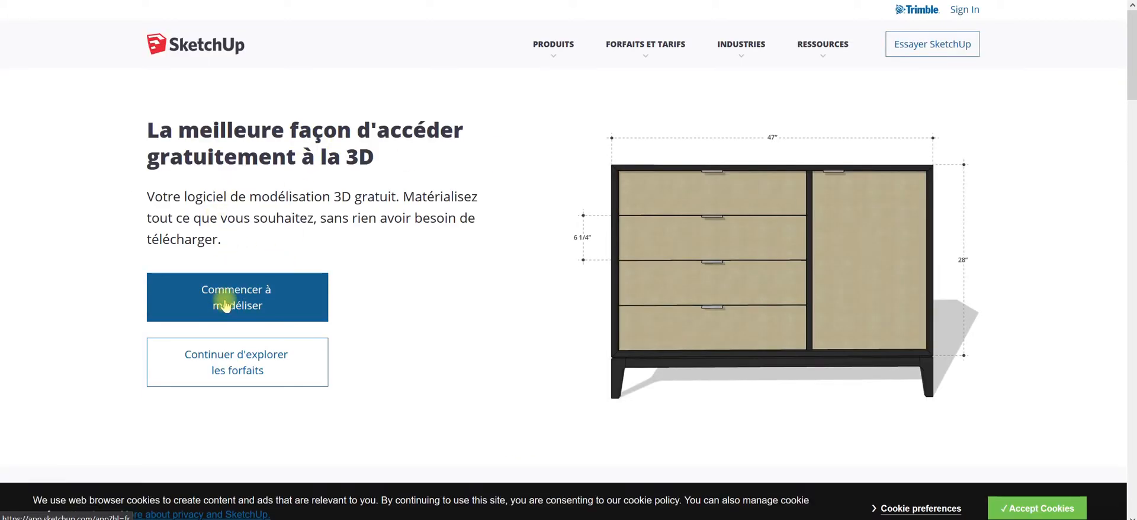
pyautogui.click(283, 307)
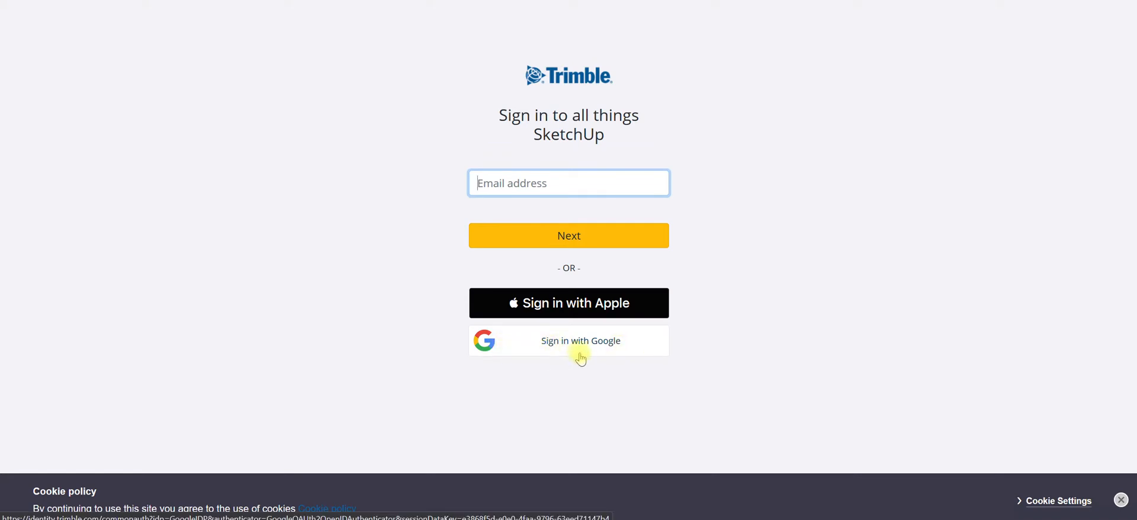
# Step: Sign in to SketchUp with the existing Google account
pyautogui.click(612, 348)
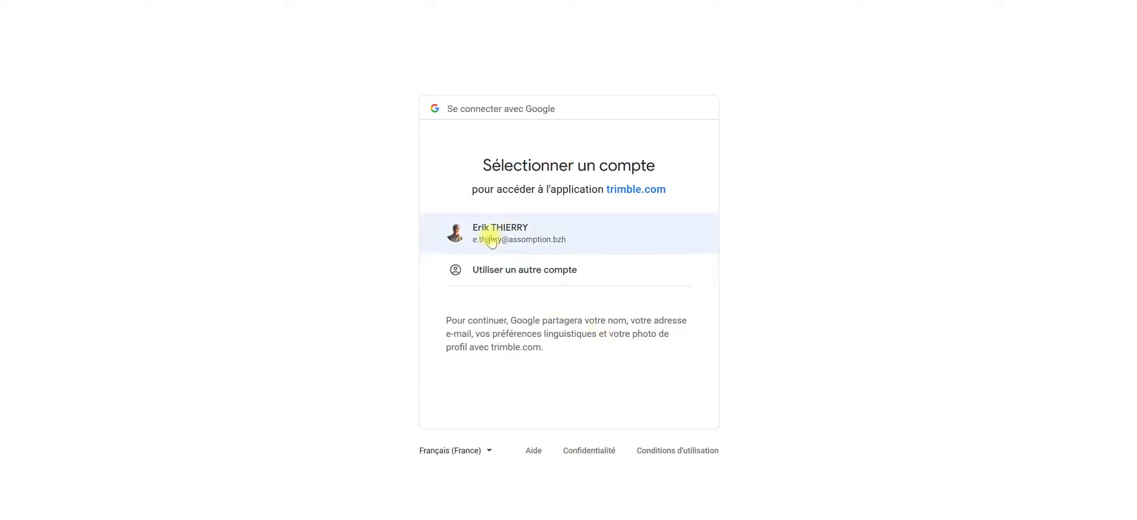
pyautogui.click(511, 236)
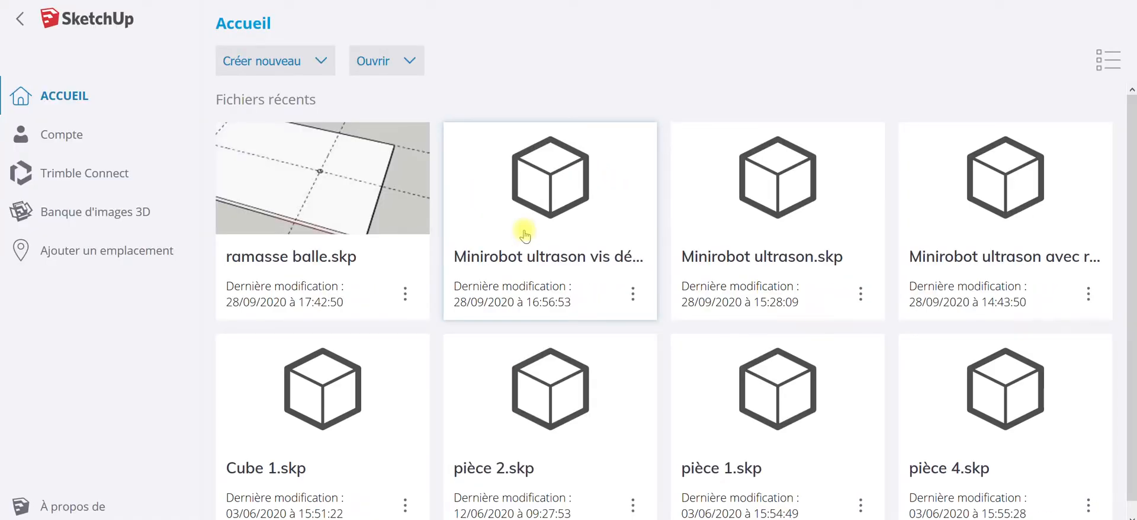
# Step: Add the model Minirobot ultrason vis déplacées.skp to the exercice folder of the SketchUp project in Trimble Connect
pyautogui.click(95, 175)
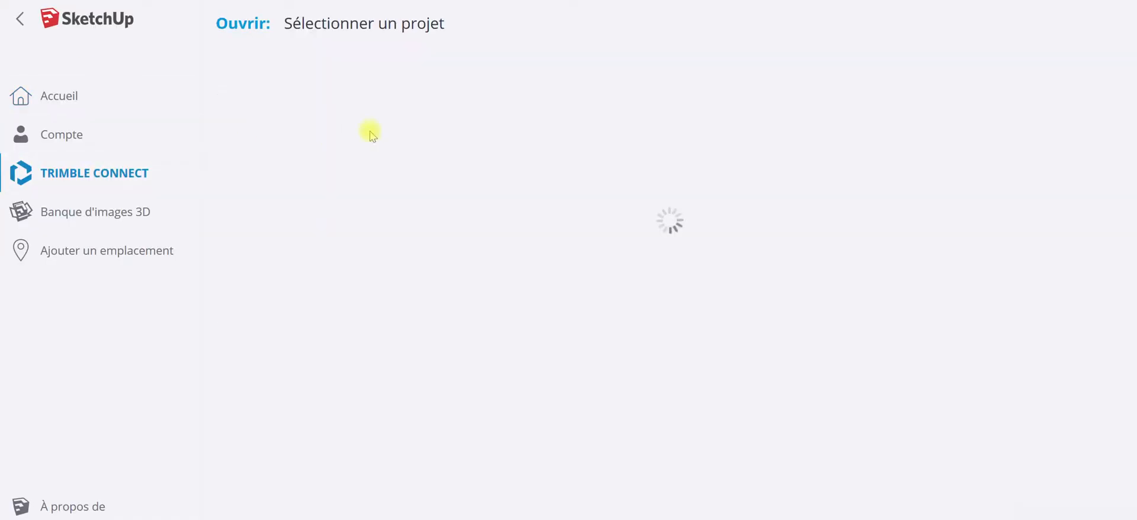
pyautogui.click(335, 140)
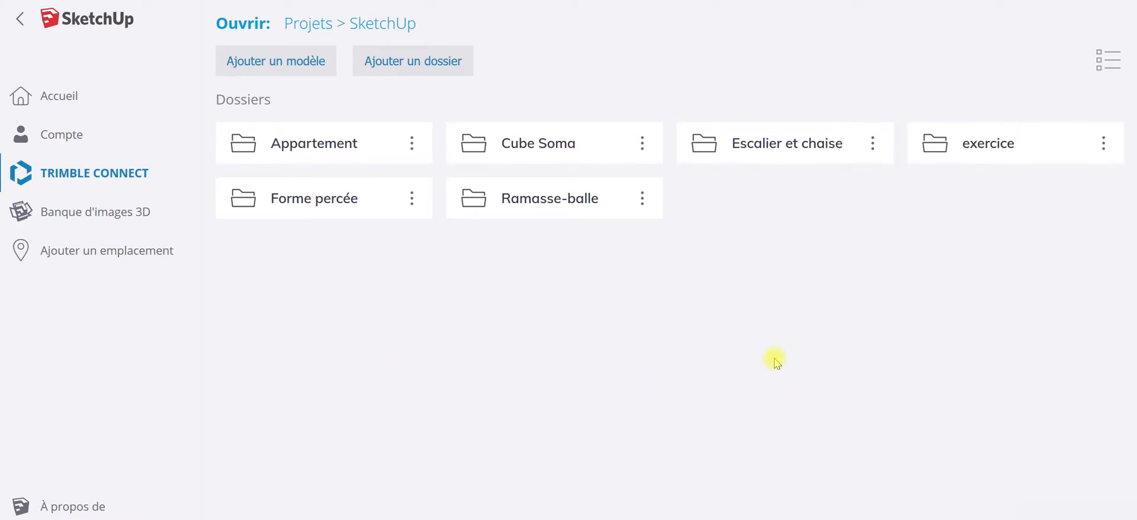
pyautogui.click(989, 153)
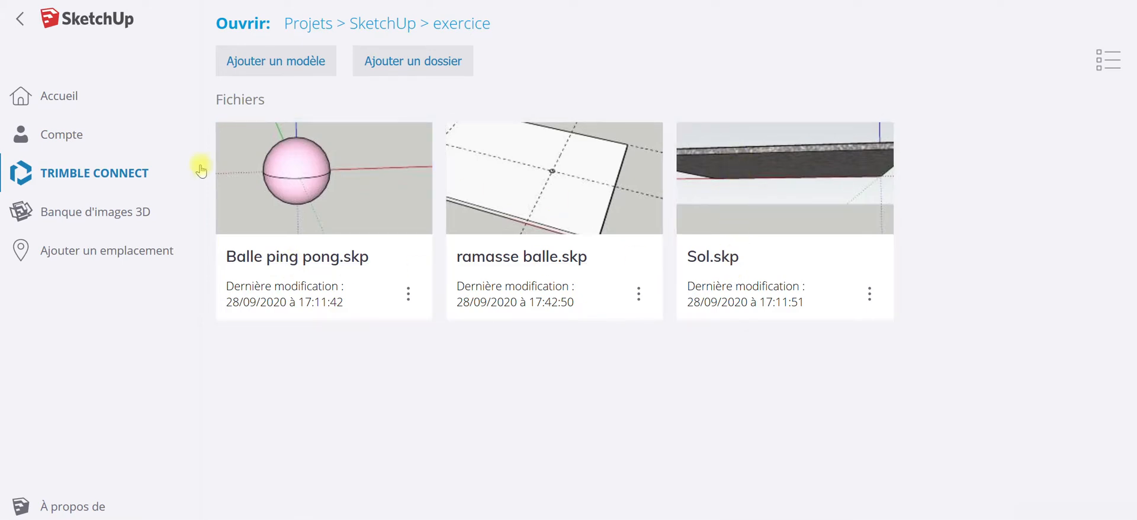
pyautogui.click(272, 63)
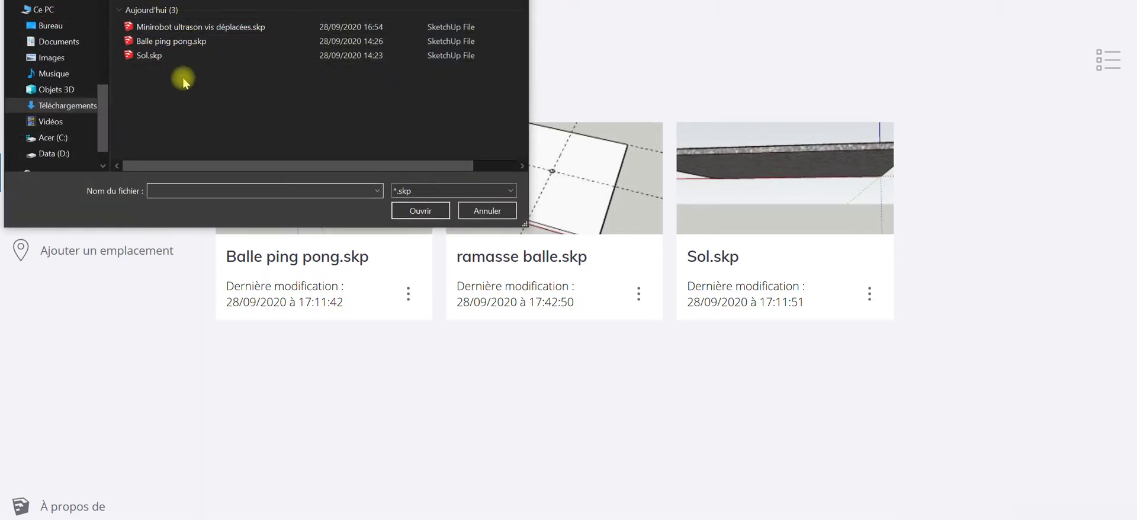
pyautogui.doubleClick(180, 28)
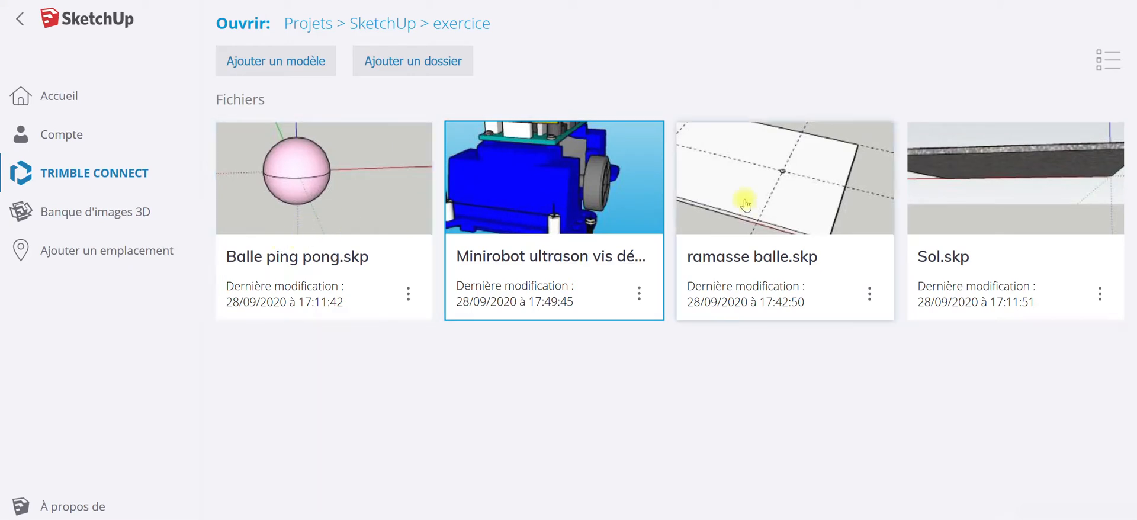
# Step: Open ramasse balle.skp and measure the plate's short edge from corner to corner with the Tape Measure
pyautogui.click(747, 258)
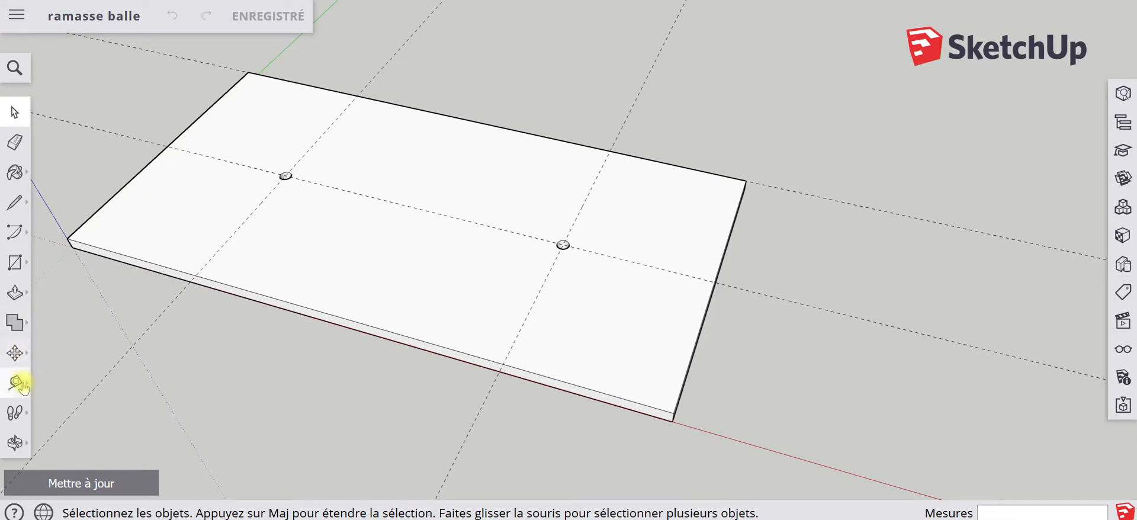
pyautogui.click(18, 382)
pyautogui.click(68, 239)
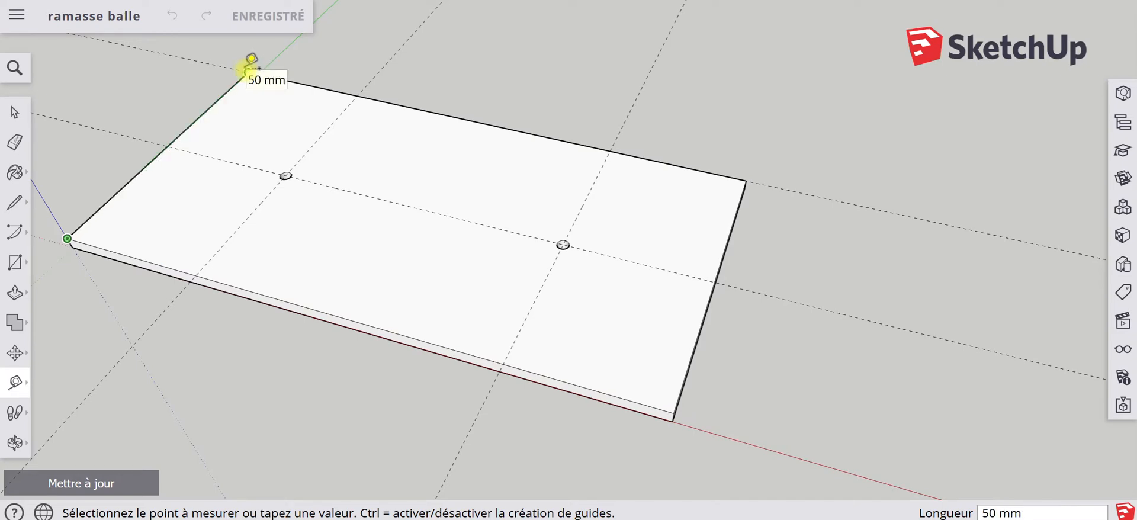
pyautogui.press('Escape')
# Step: Measure the distance between the centres of the plate's two holes
pyautogui.scroll(5, 297, 219)
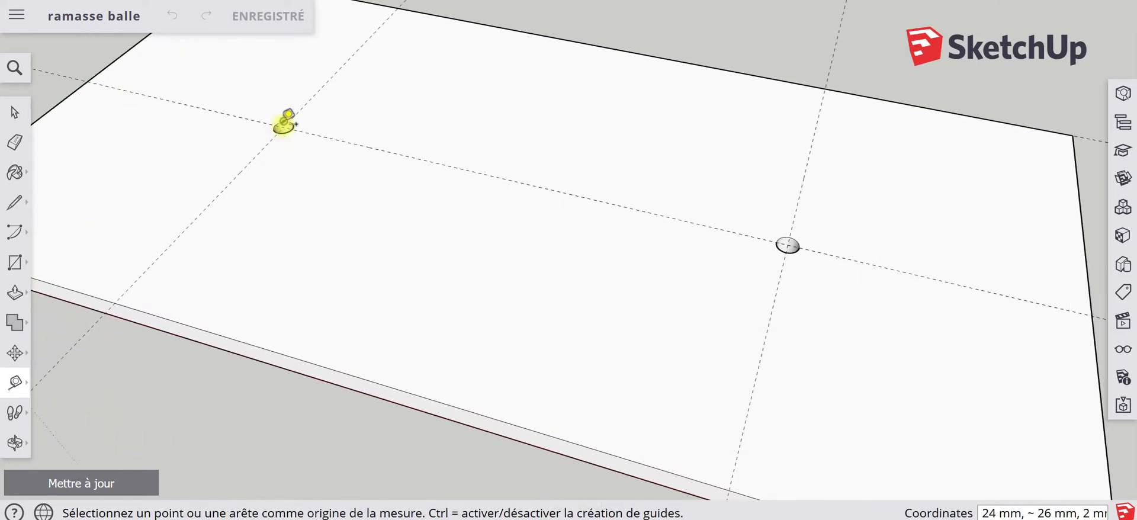
pyautogui.scroll(2, 288, 127)
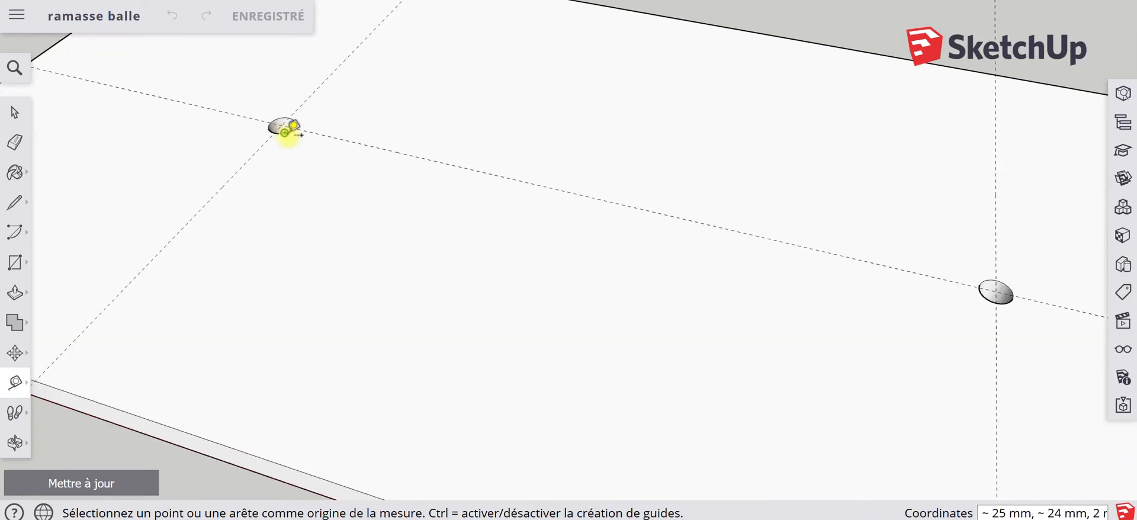
pyautogui.scroll(3, 280, 121)
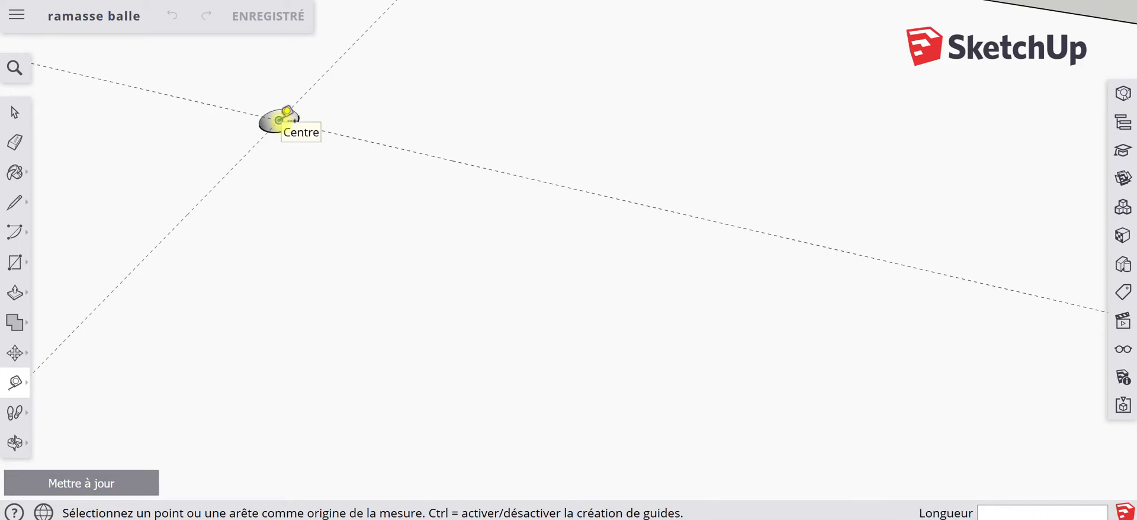
pyautogui.click(279, 120)
pyautogui.scroll(-5, 657, 243)
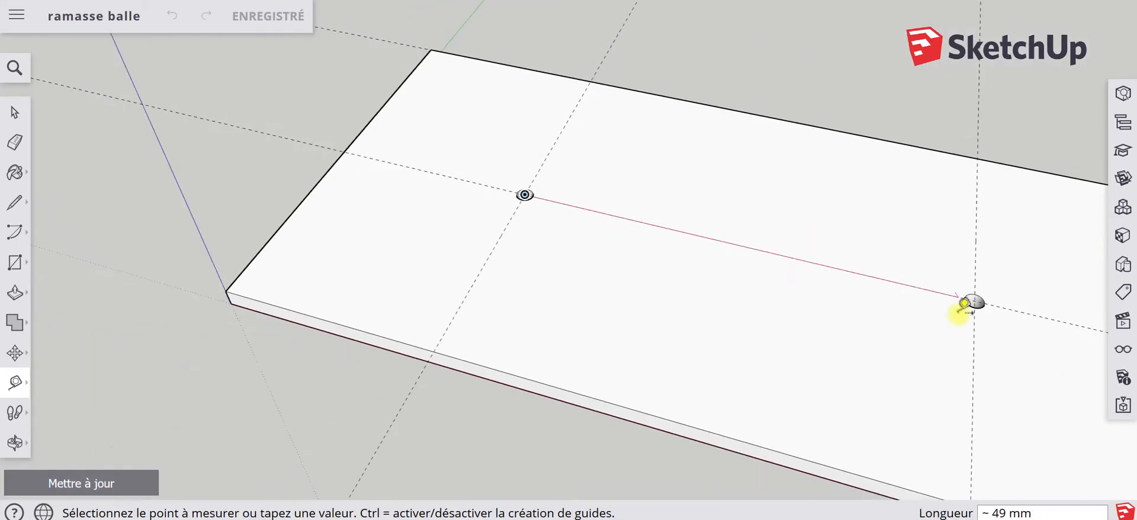
pyautogui.scroll(3, 977, 298)
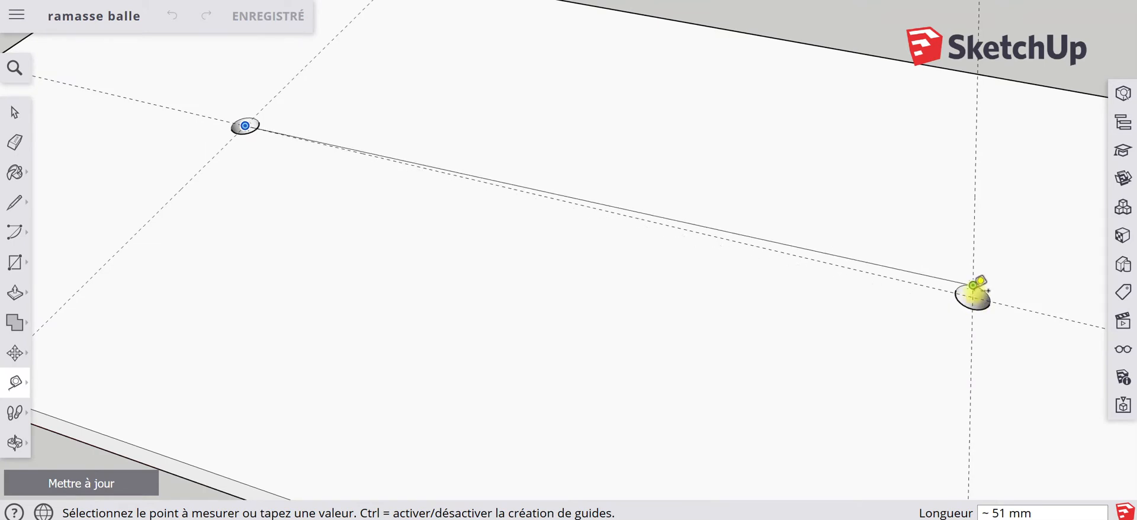
pyautogui.scroll(3, 974, 294)
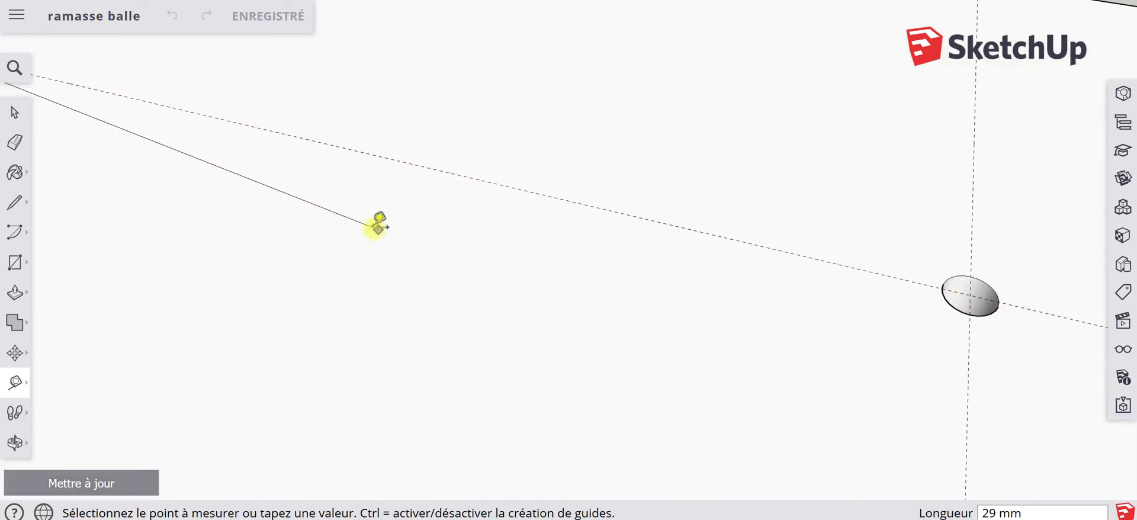
pyautogui.press('Escape')
pyautogui.scroll(-1, 75, 246)
pyautogui.scroll(-5, 89, 231)
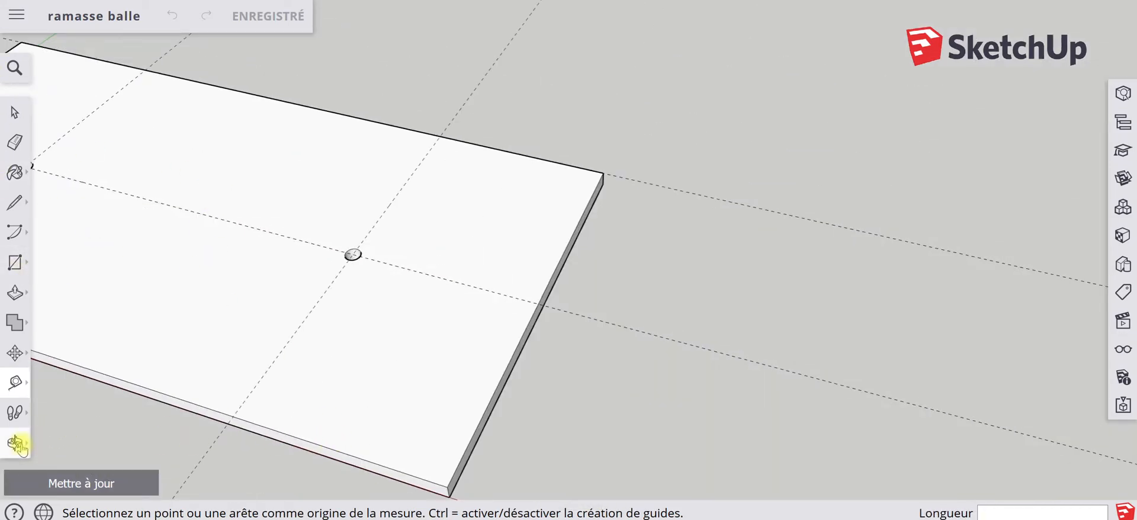
pyautogui.click(18, 445)
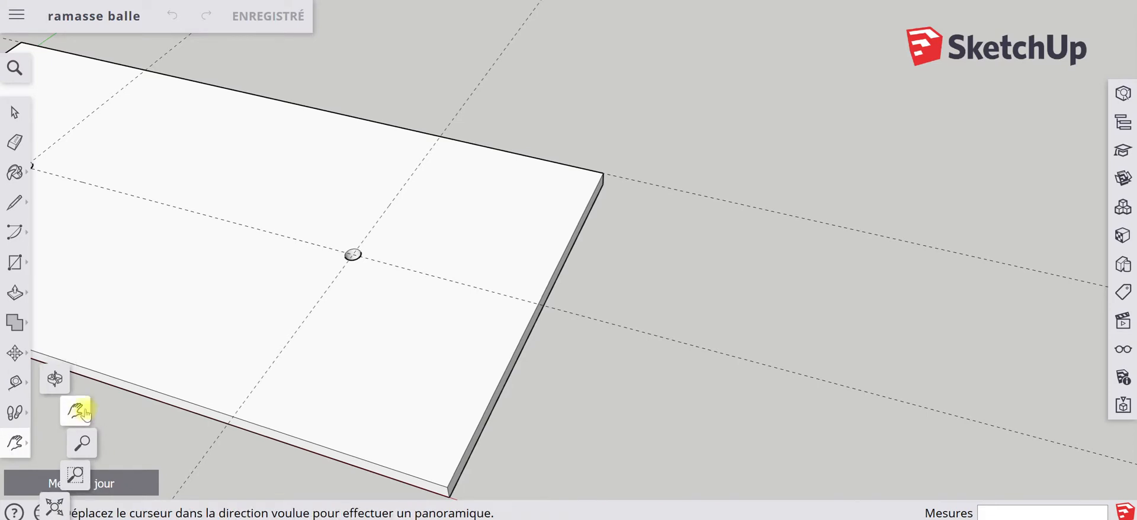
pyautogui.click(81, 411)
pyautogui.moveTo(203, 322); pyautogui.dragTo(530, 333)
pyautogui.press('Escape')
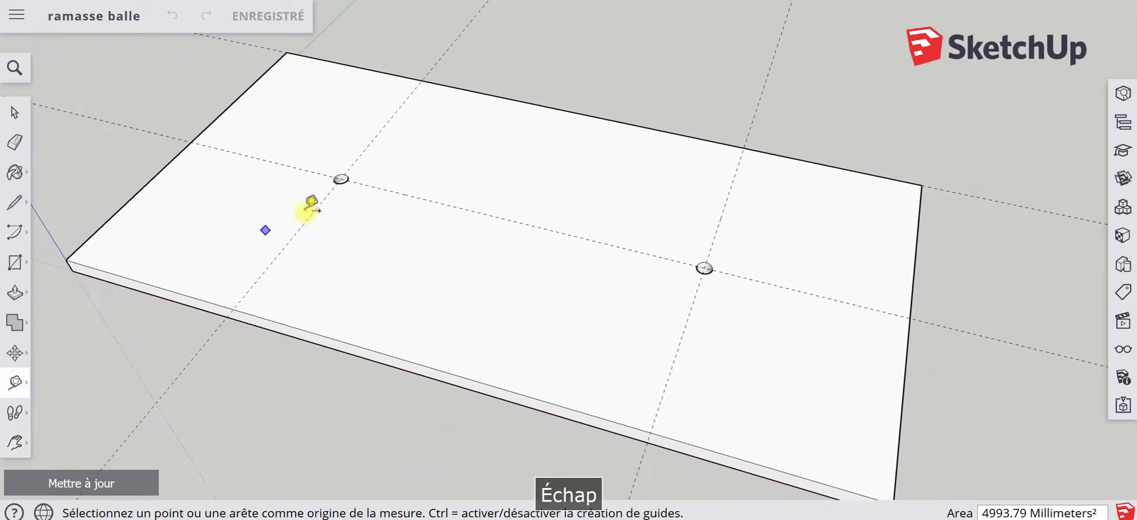
# Step: Open the Minirobot ultrason vis déplacées.skp model from the exercice folder
pyautogui.click(16, 14)
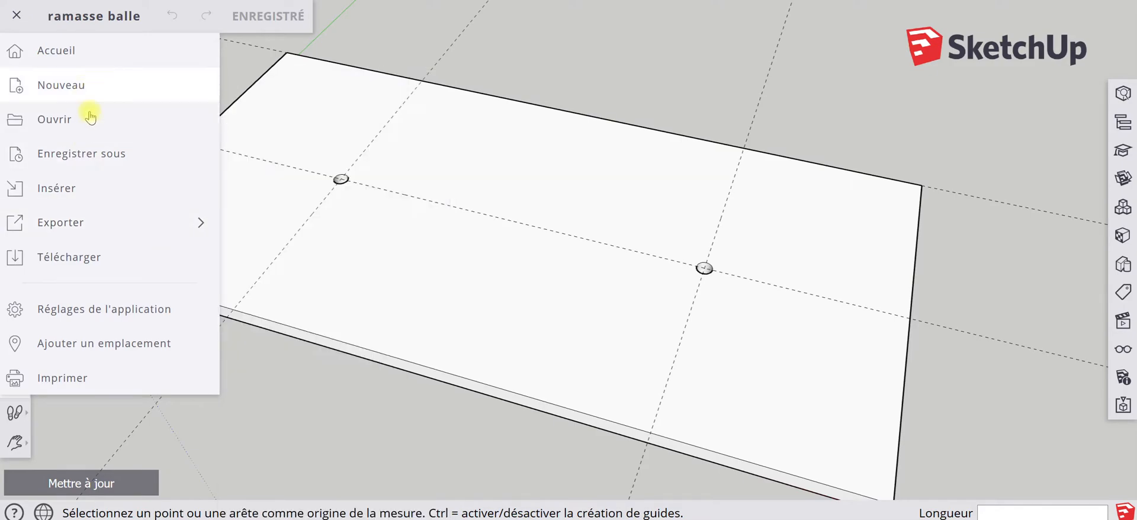
pyautogui.click(90, 129)
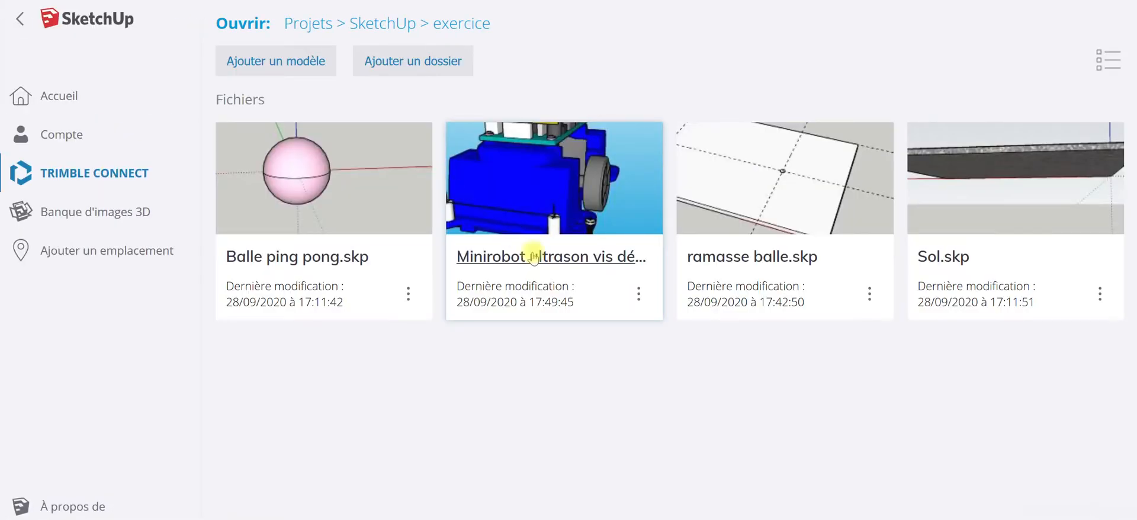
pyautogui.click(531, 261)
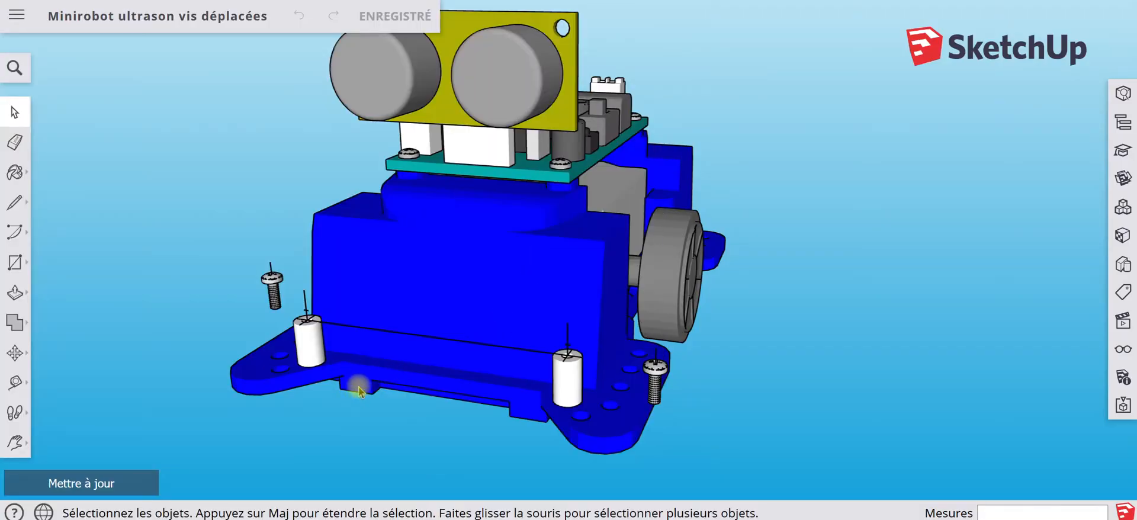
# Step: Examine the white spacers at the front of the robot and the construction lines above their holes up close
pyautogui.scroll(5, 359, 391)
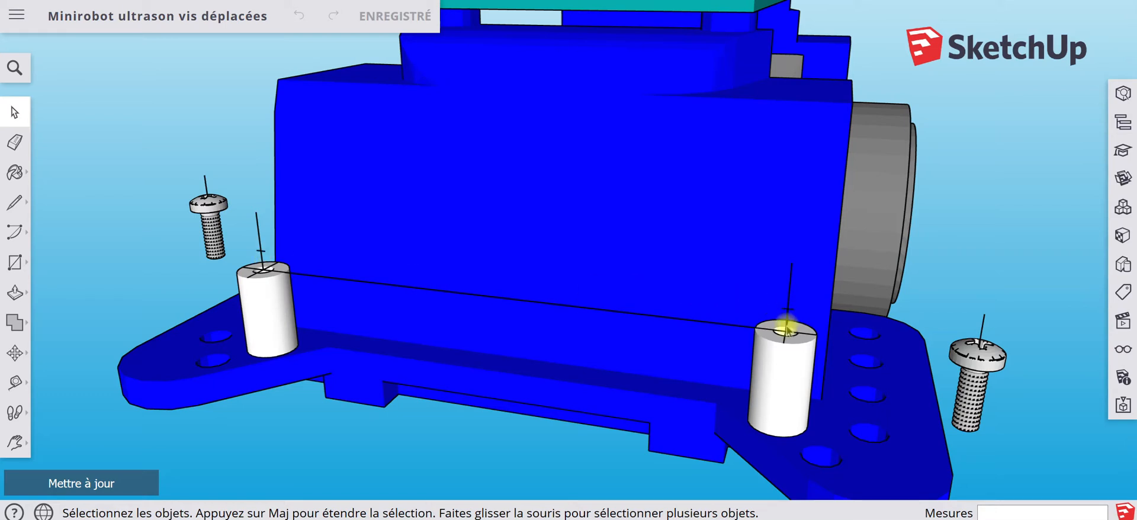
pyautogui.scroll(4, 787, 331)
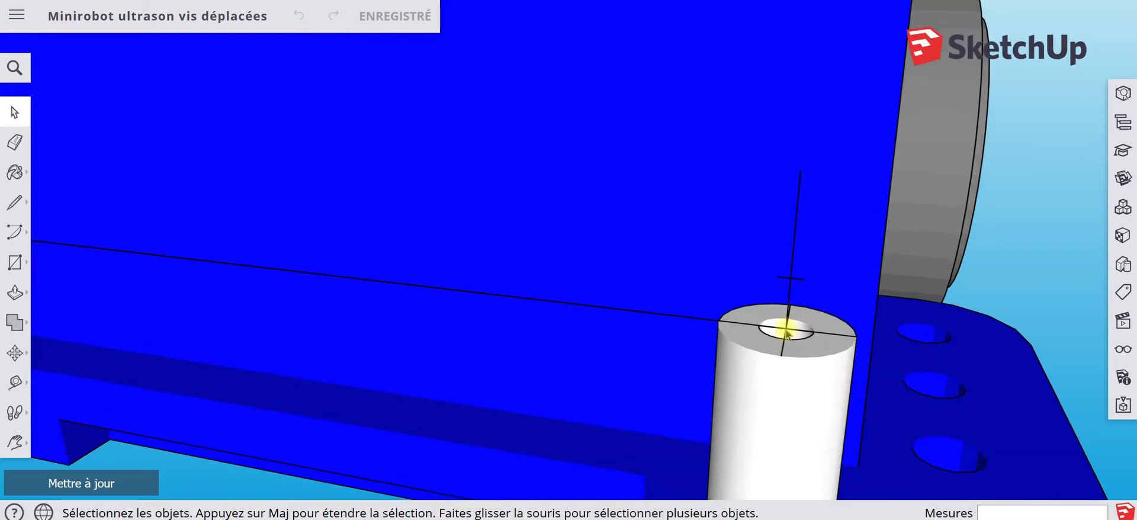
pyautogui.click(21, 450)
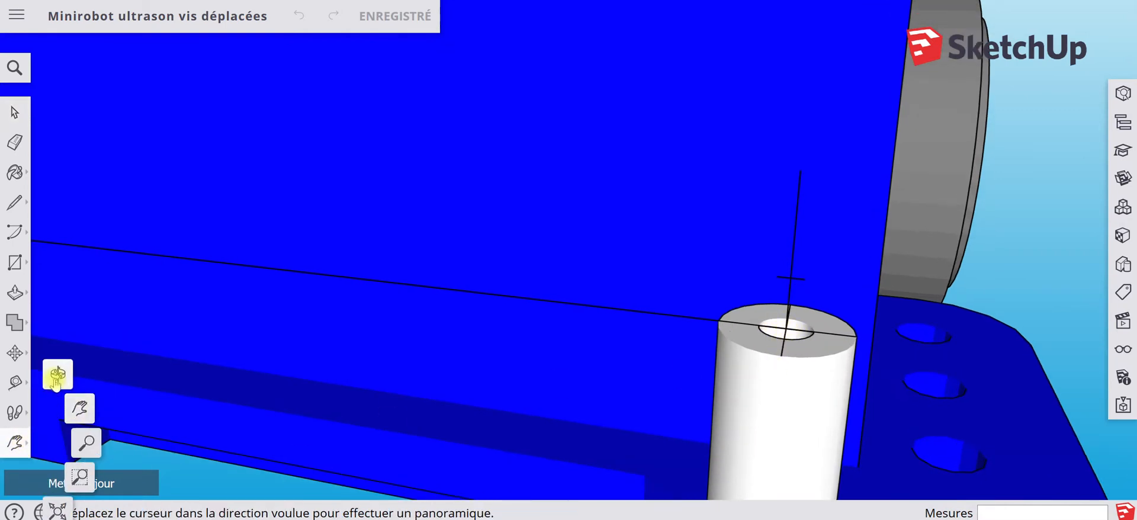
pyautogui.click(57, 376)
pyautogui.moveTo(585, 425); pyautogui.dragTo(711, 420)
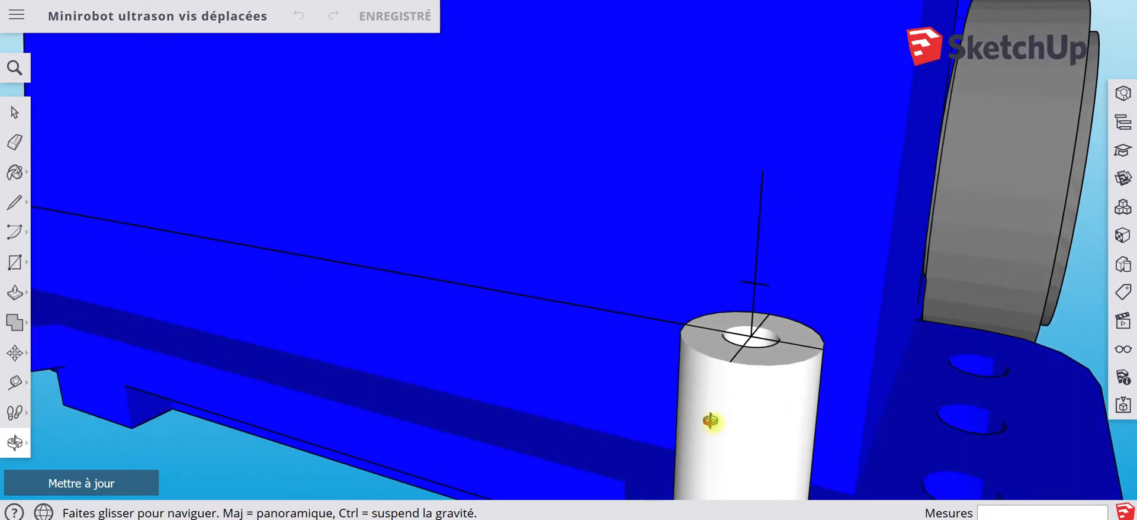
pyautogui.press('Escape')
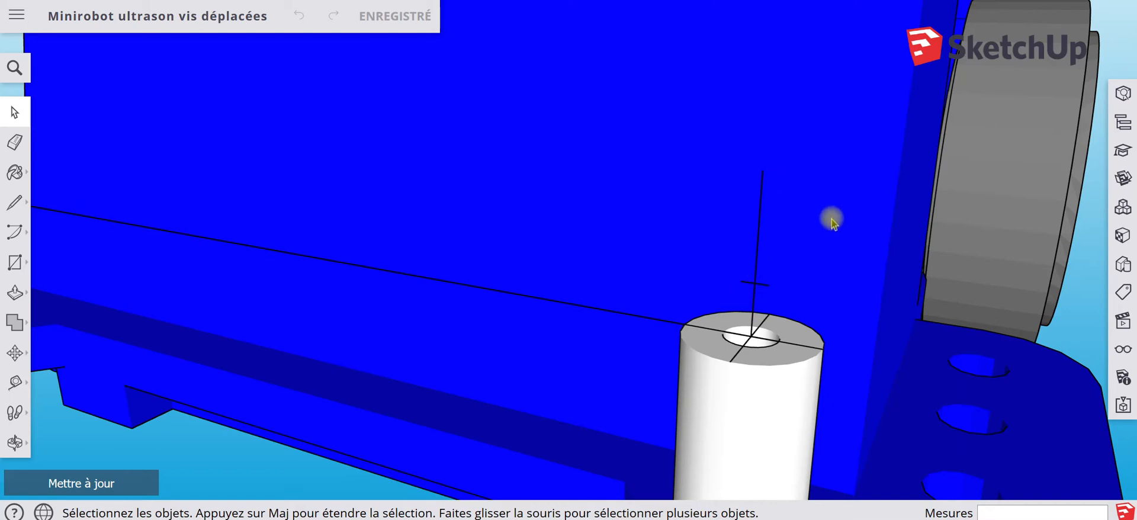
pyautogui.scroll(-3, 910, 332)
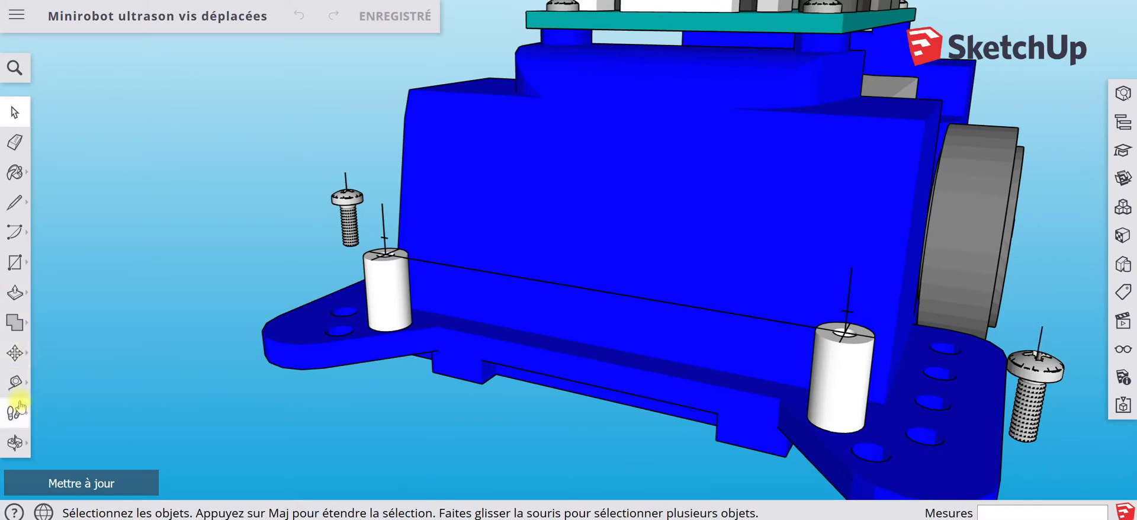
# Step: Move the loose screw nearest the wheel by about 3.53 mm, using the upper end of its axis line as the grip point
pyautogui.click(15, 352)
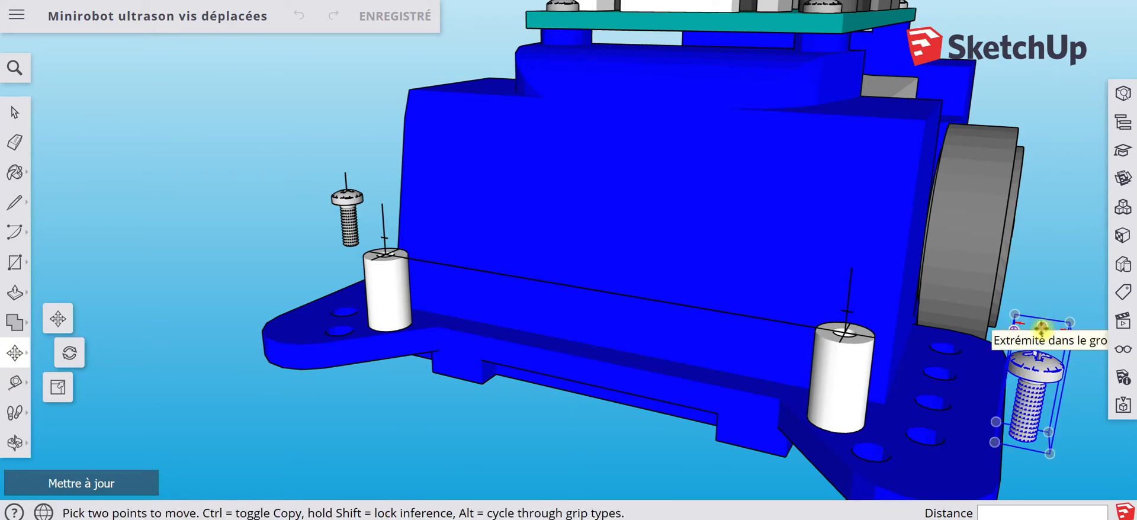
pyautogui.scroll(3, 1042, 327)
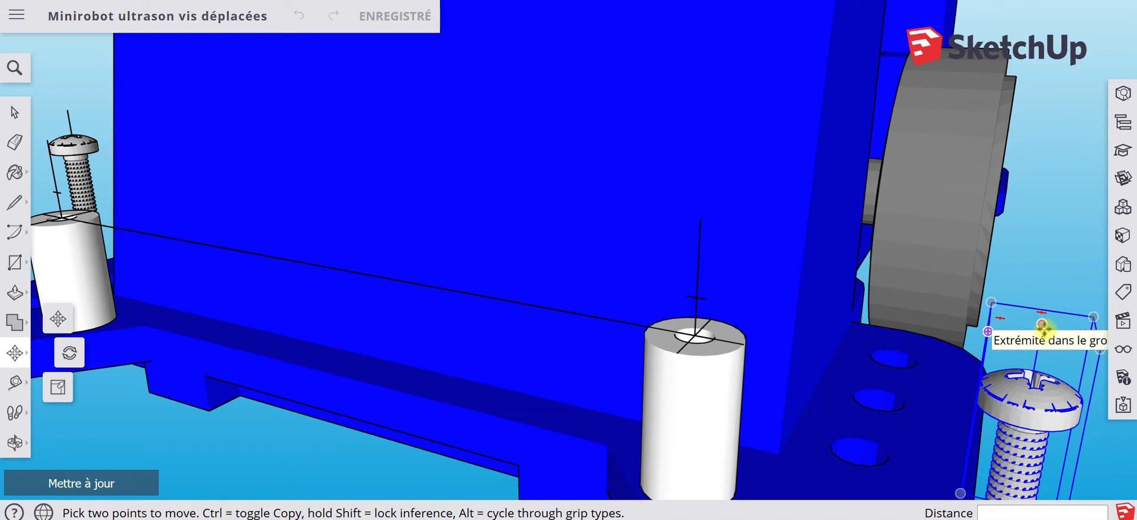
pyautogui.click(1042, 325)
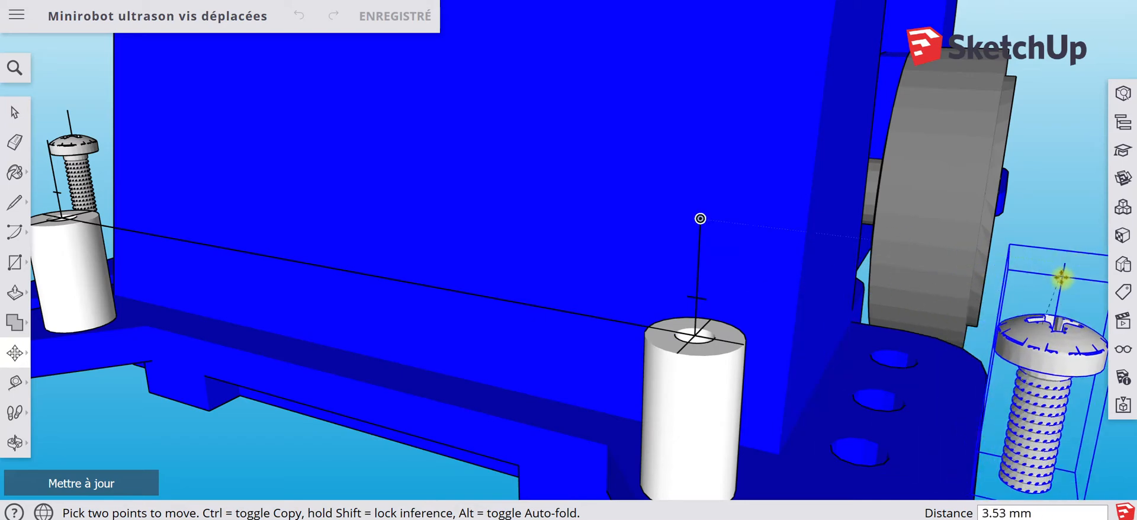
pyautogui.click(1061, 275)
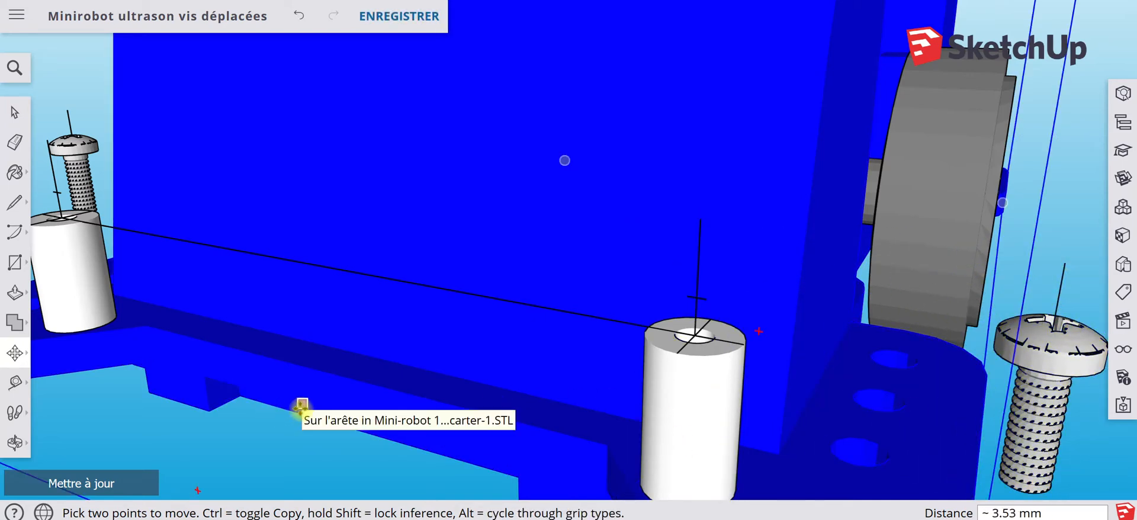
pyautogui.press('Escape')
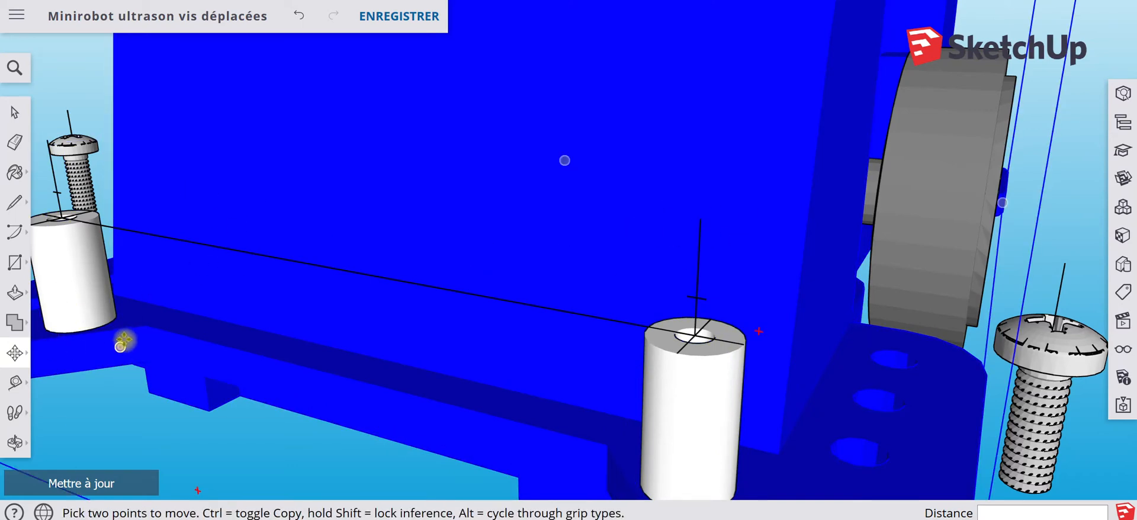
# Step: Insert ramasse balle.skp from the Trimble Connect exercice folder as a component and place it beside the robot's wheel
pyautogui.scroll(-3, 120, 334)
pyautogui.scroll(-2, 120, 317)
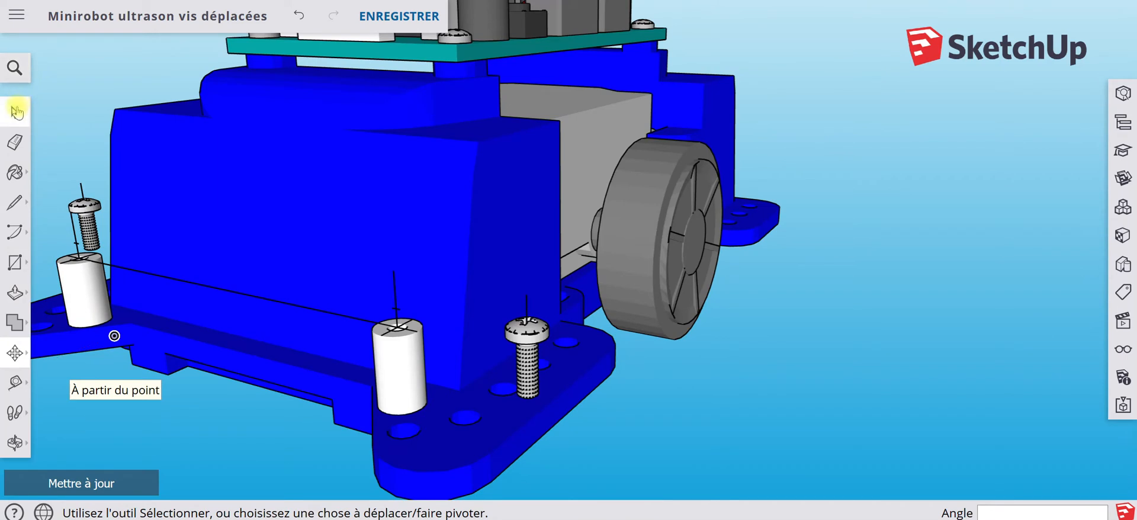
pyautogui.click(16, 111)
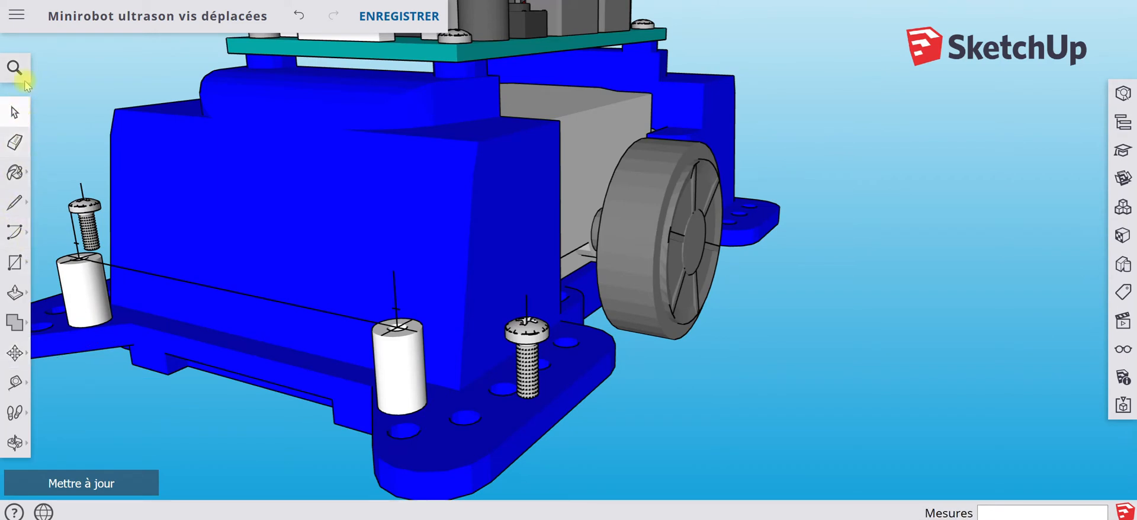
pyautogui.click(17, 14)
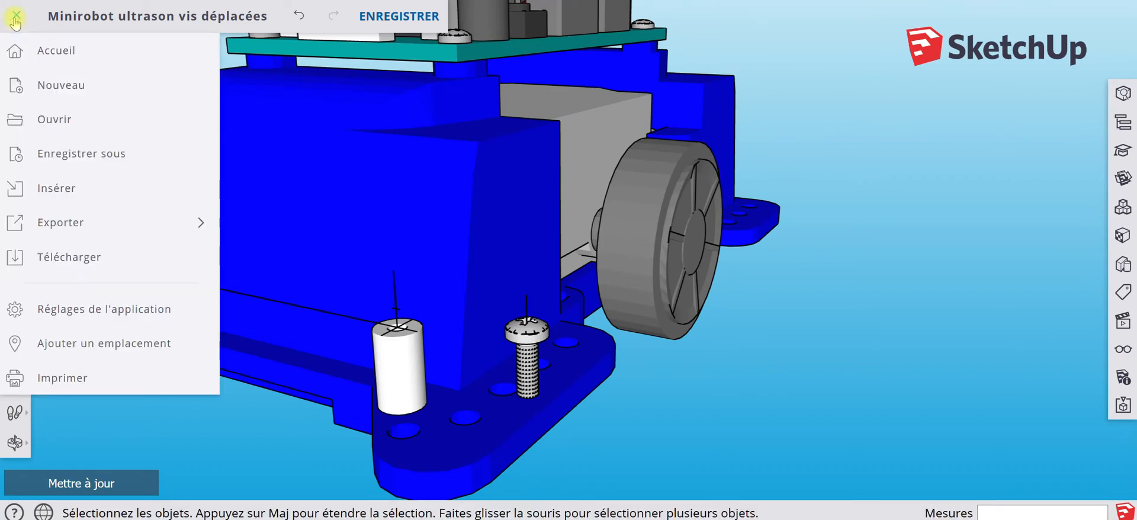
pyautogui.click(59, 189)
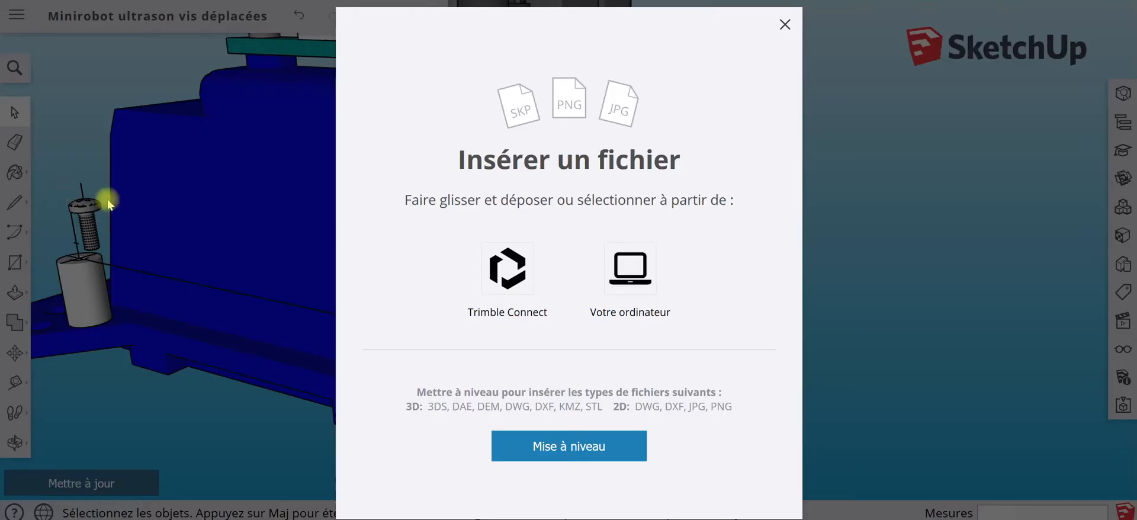
pyautogui.click(511, 275)
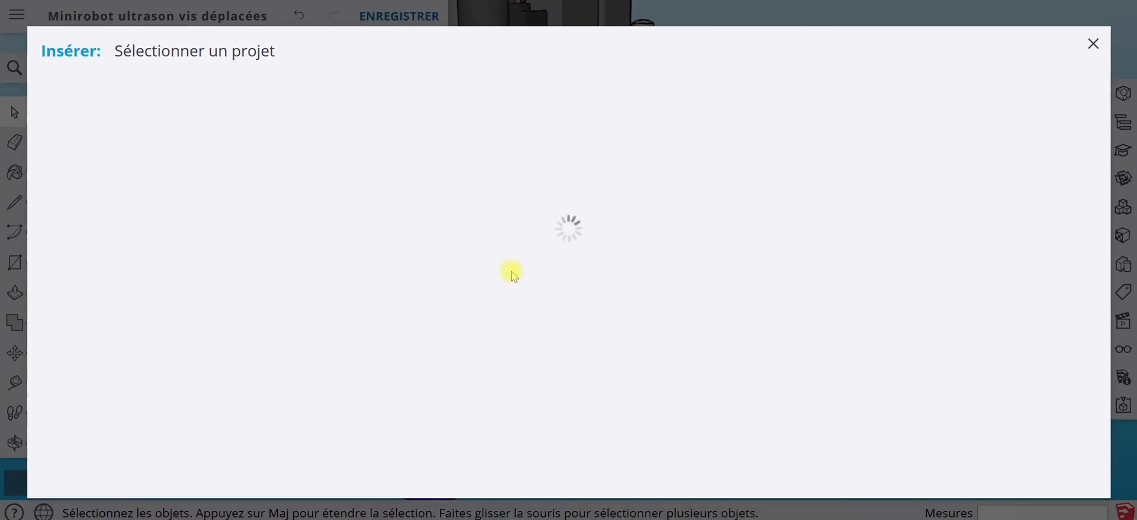
pyautogui.click(166, 166)
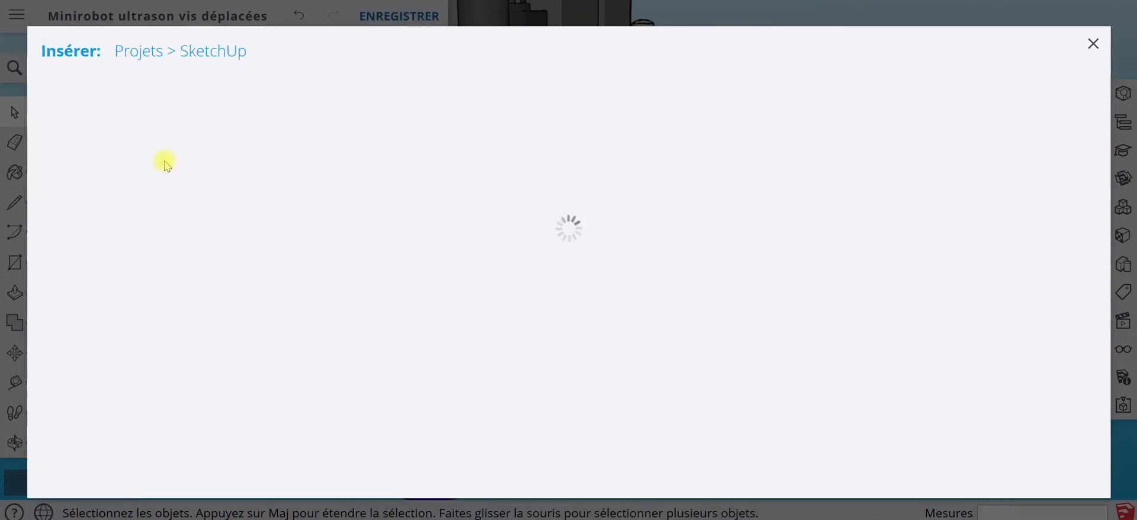
pyautogui.click(751, 173)
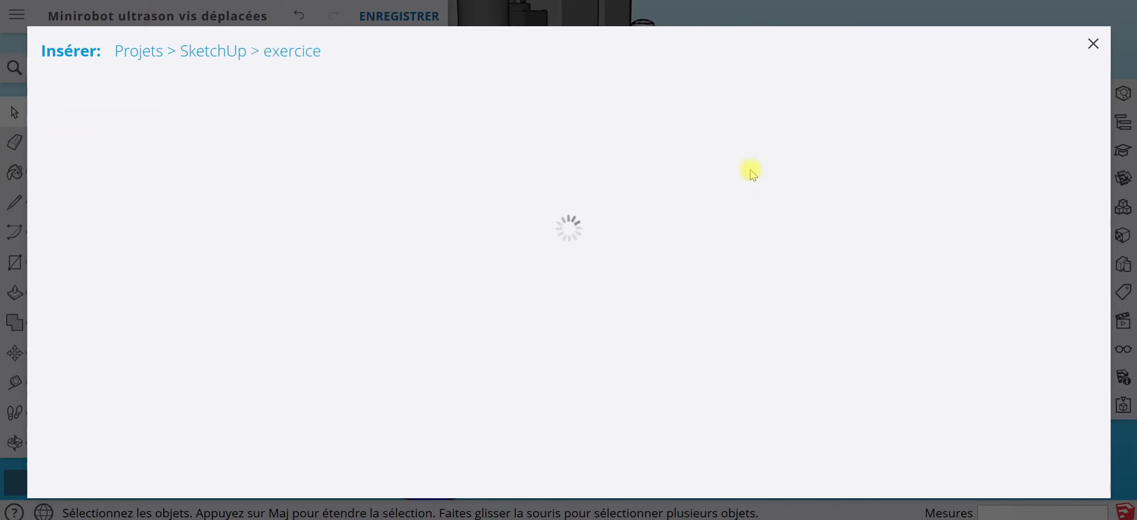
pyautogui.click(571, 289)
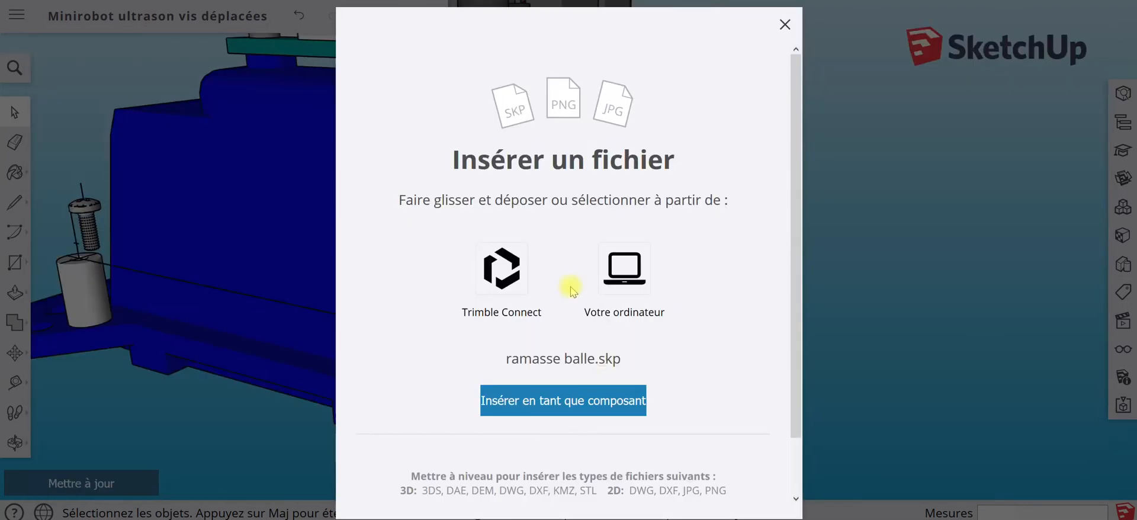
pyautogui.click(572, 407)
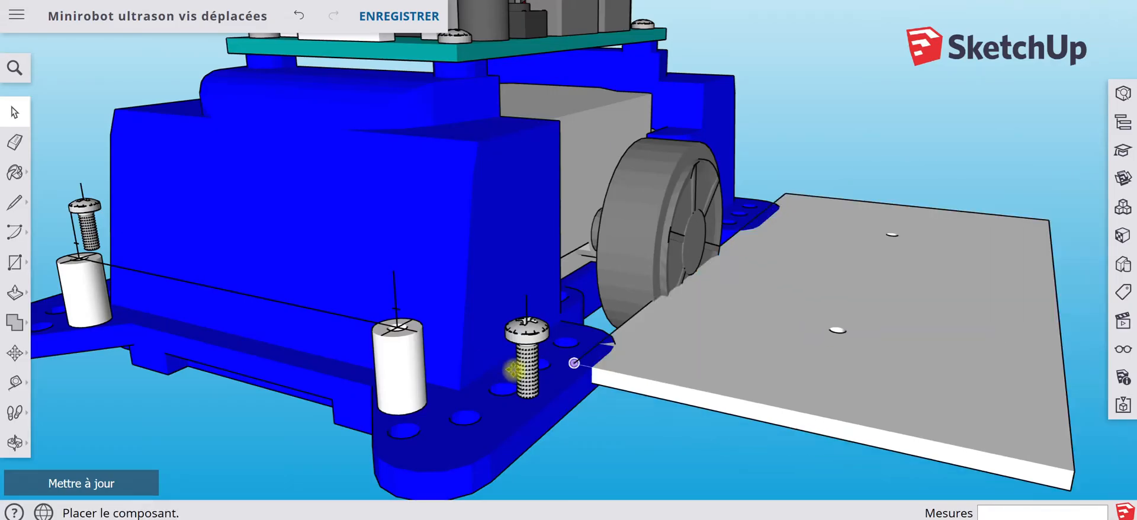
pyautogui.click(597, 394)
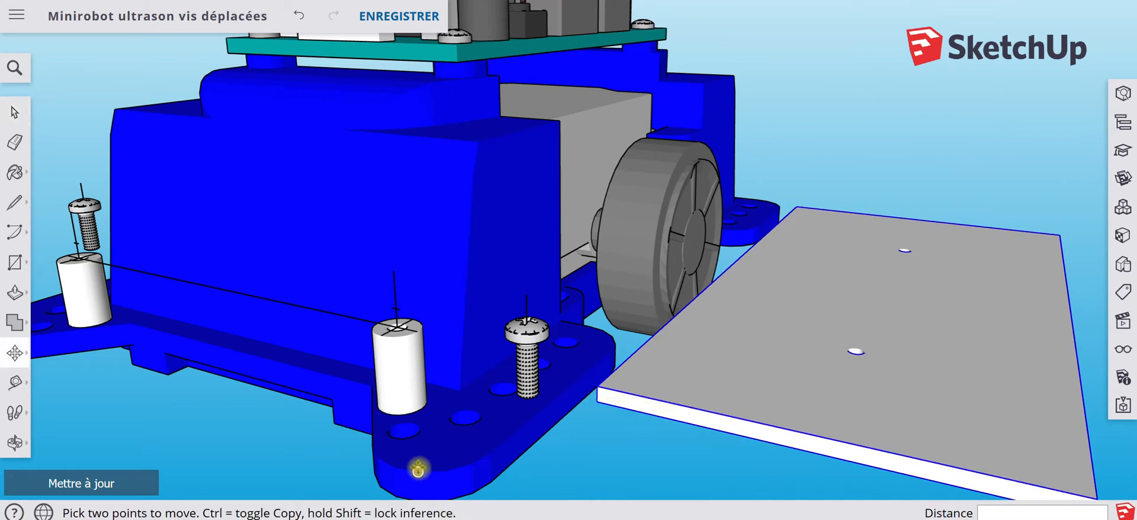
# Step: Rotate the inserted plate 90° in its horizontal plane about a point between its two holes
pyautogui.click(22, 355)
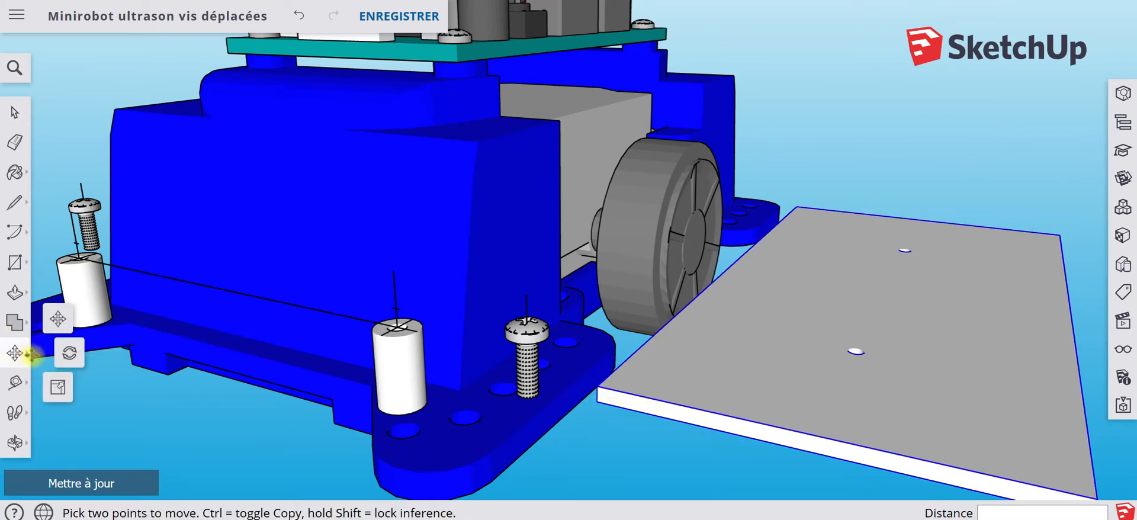
pyautogui.click(69, 354)
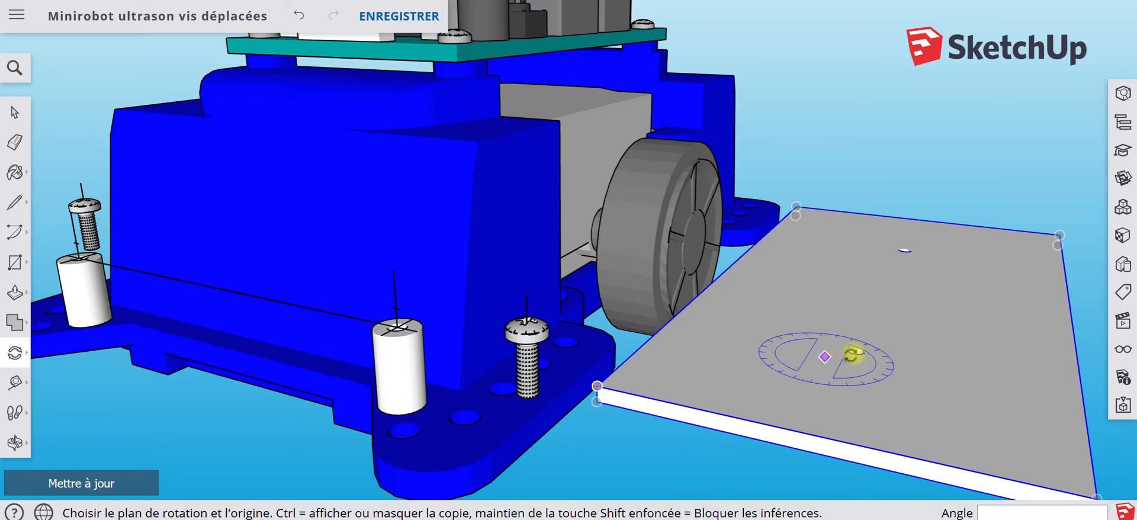
pyautogui.click(883, 296)
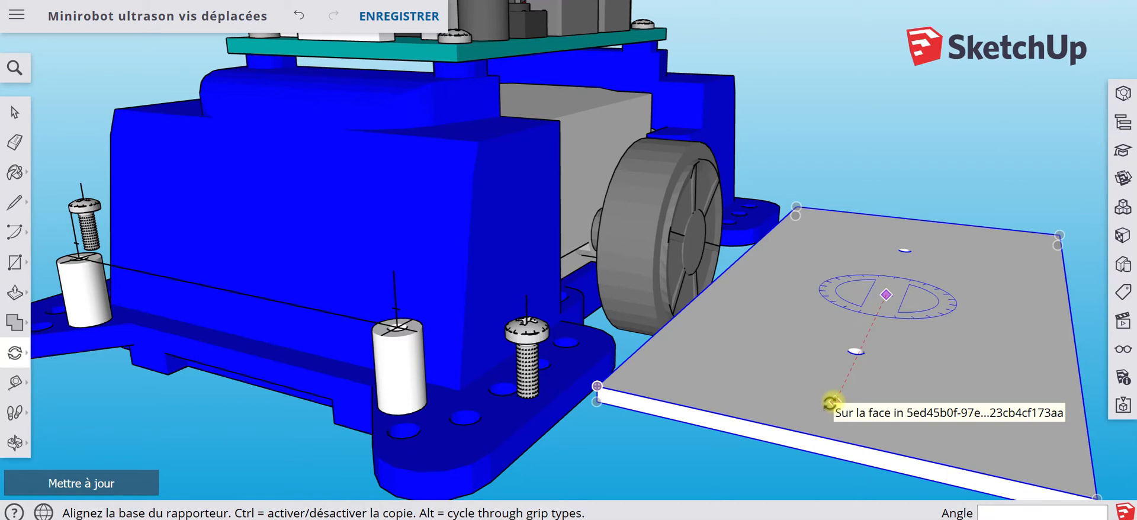
pyautogui.click(832, 402)
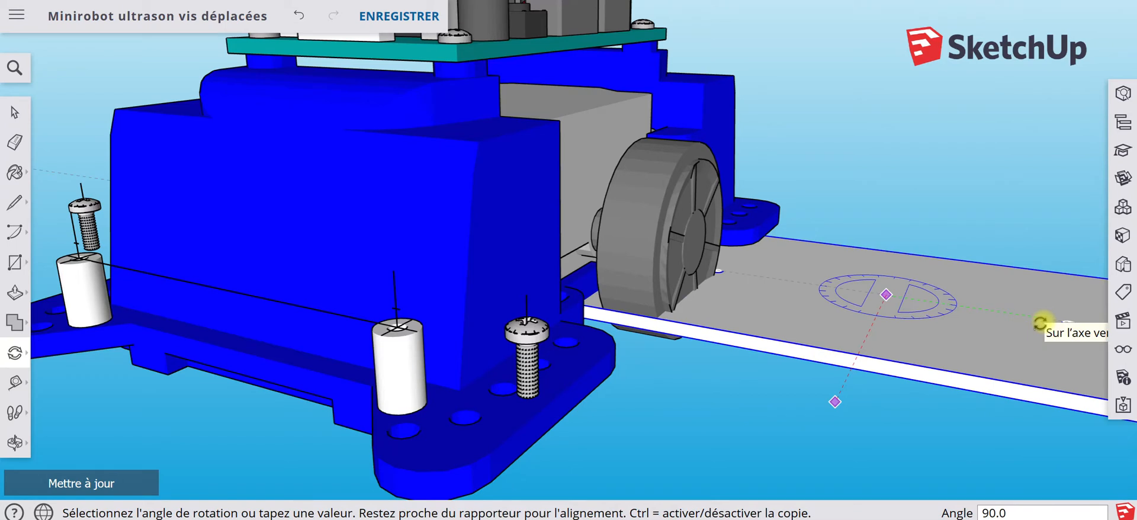
pyautogui.click(1041, 323)
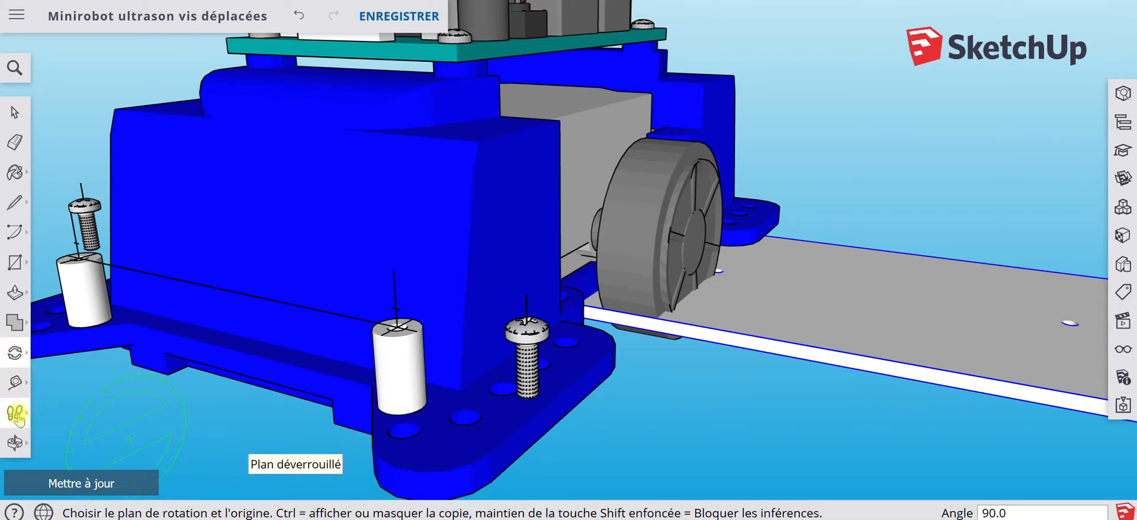
# Step: Move the plate about 40.09 mm towards the front of the robot, clear of the wheel
pyautogui.click(17, 445)
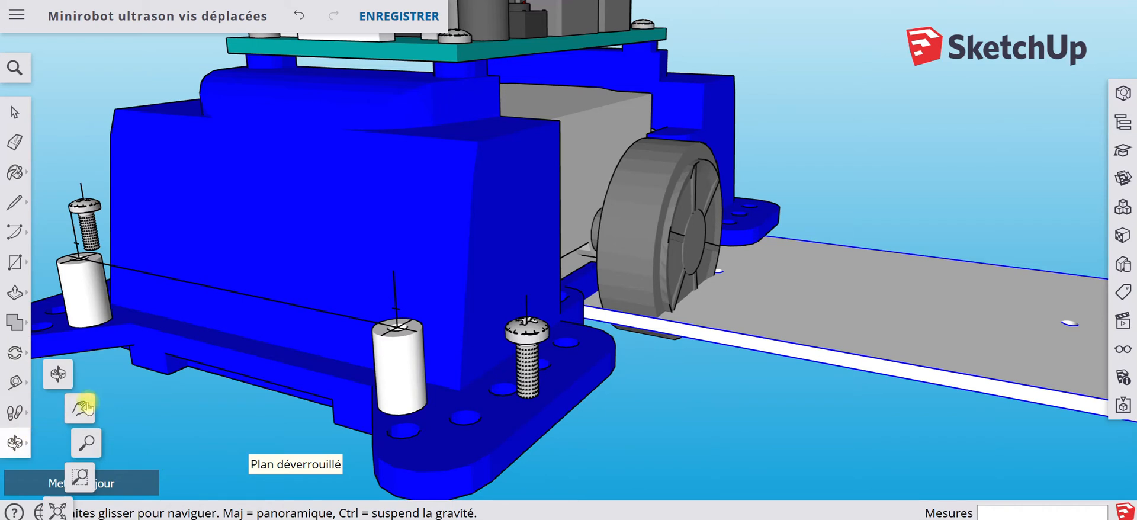
pyautogui.click(16, 354)
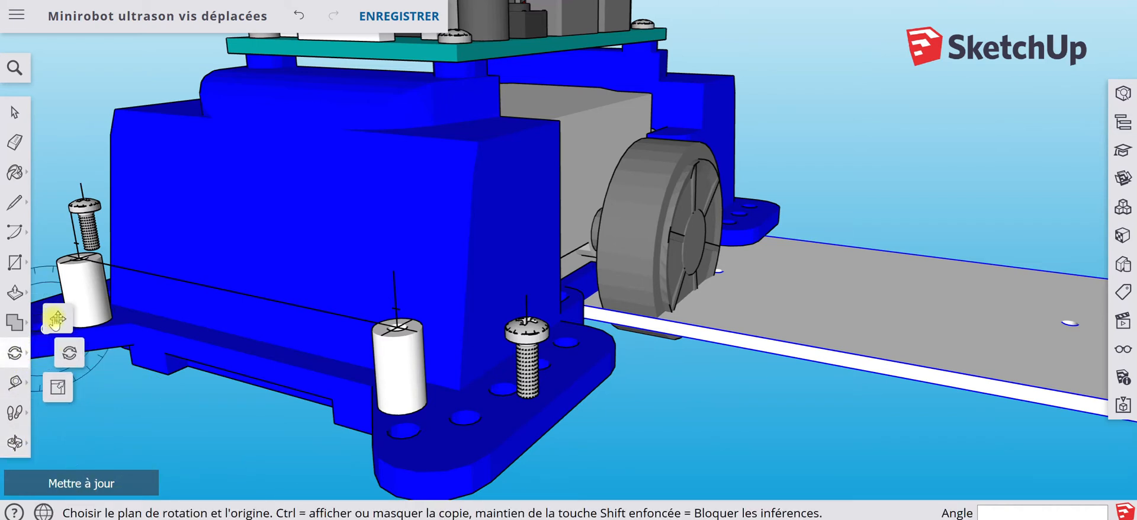
pyautogui.click(56, 320)
pyautogui.click(752, 299)
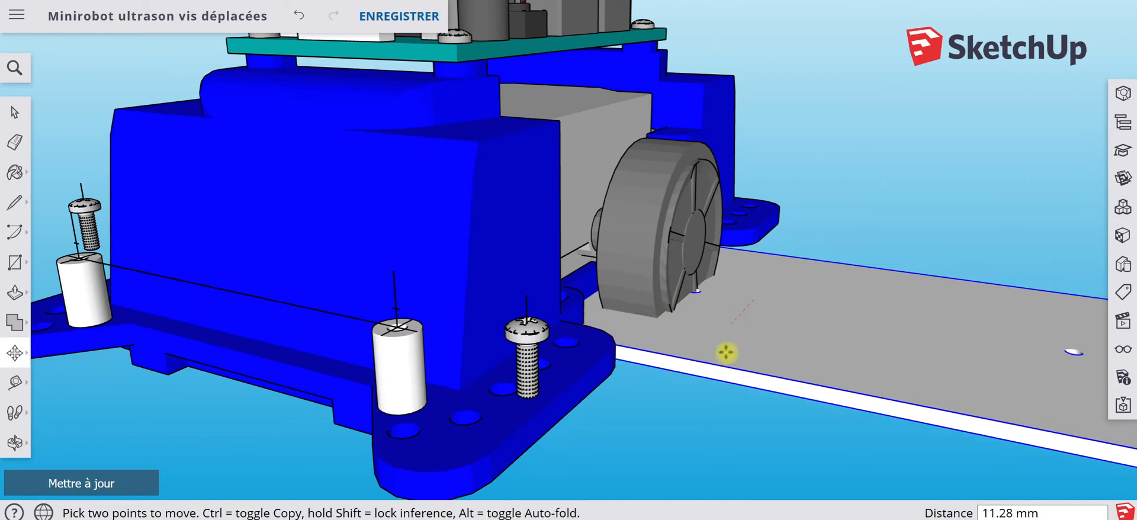
pyautogui.click(677, 410)
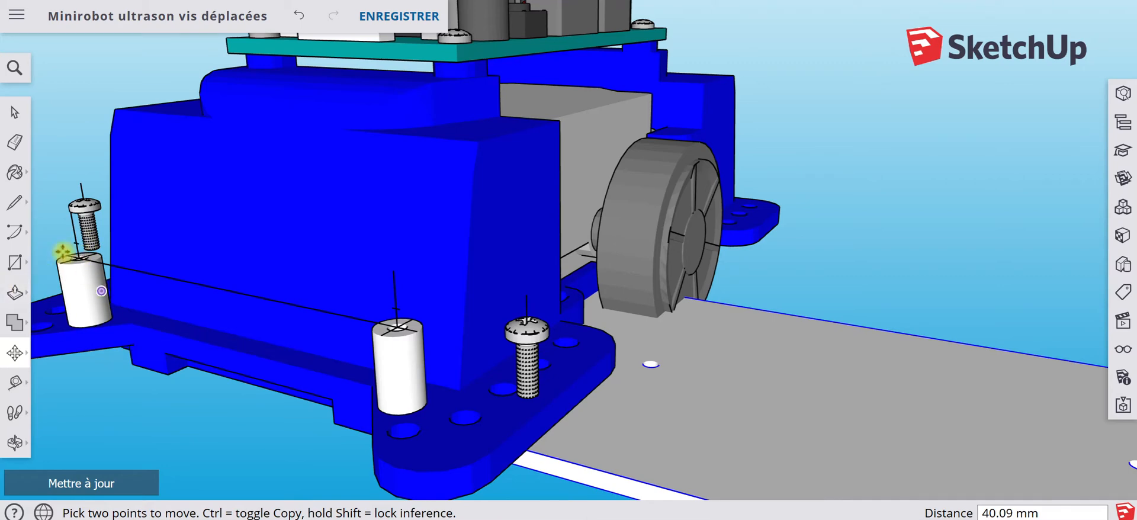
# Step: Move the plate about 103.21 mm across the robot's front, towards the white spacer farthest from the visible wheel
pyautogui.scroll(5, 89, 296)
pyautogui.scroll(3, 105, 279)
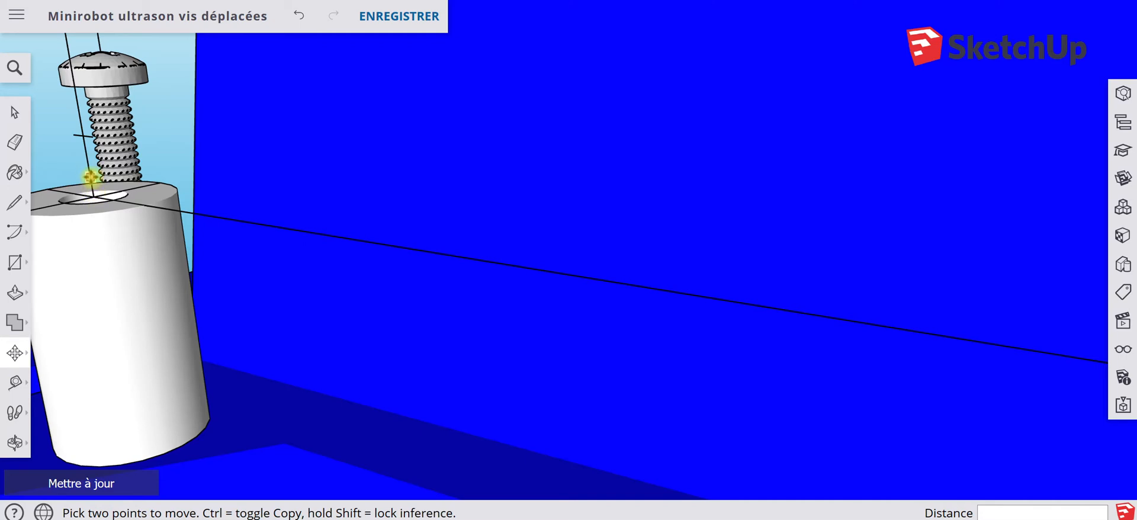
pyautogui.scroll(4, 90, 177)
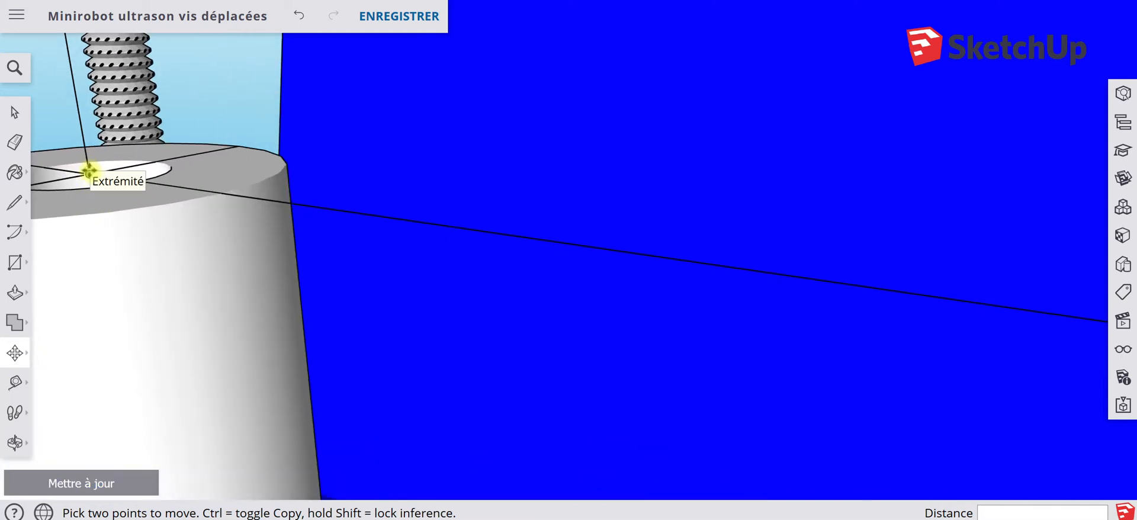
pyautogui.scroll(-5, 521, 318)
pyautogui.scroll(2, 539, 305)
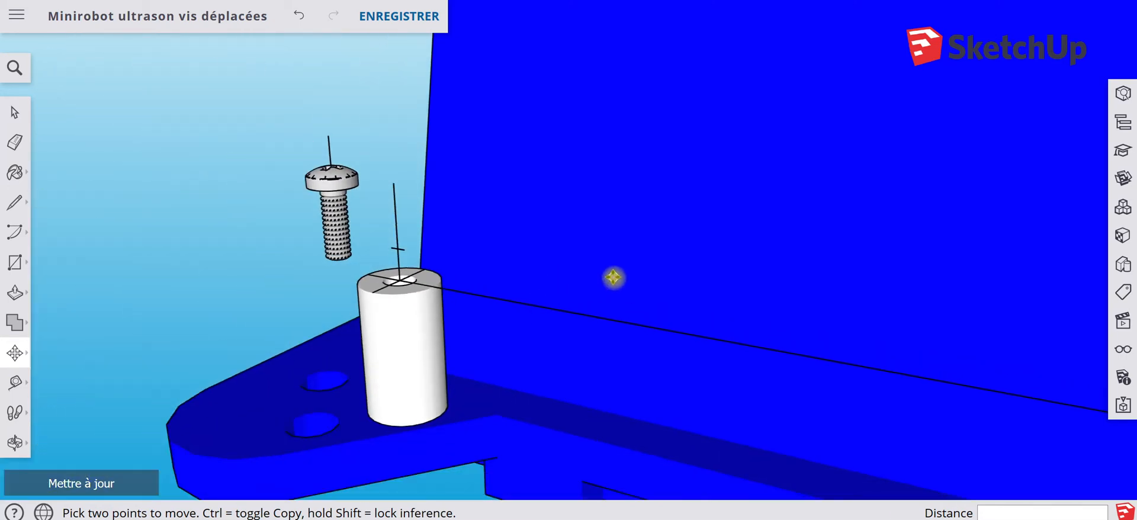
pyautogui.scroll(-1, 121, 447)
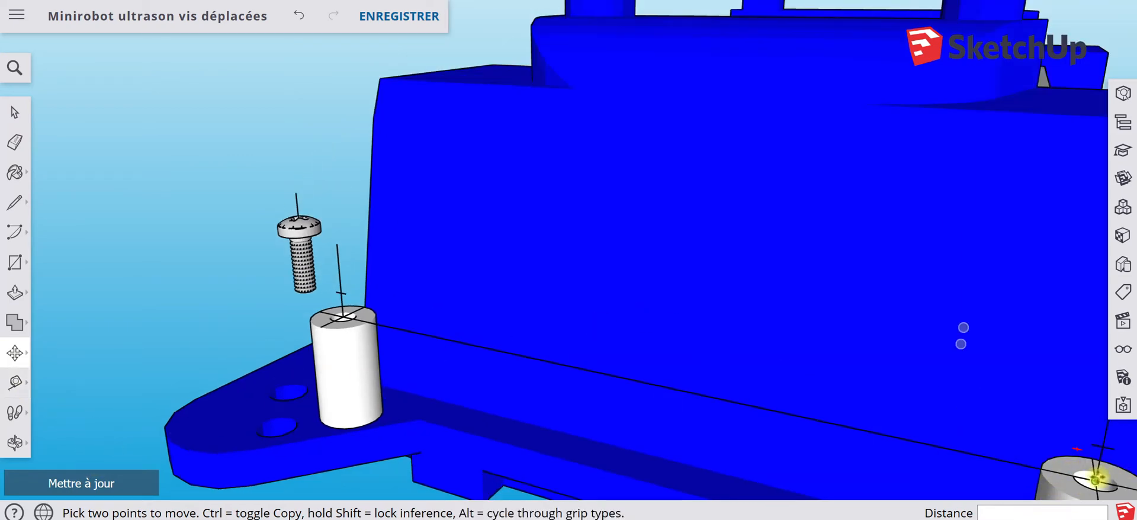
pyautogui.scroll(-2, 676, 403)
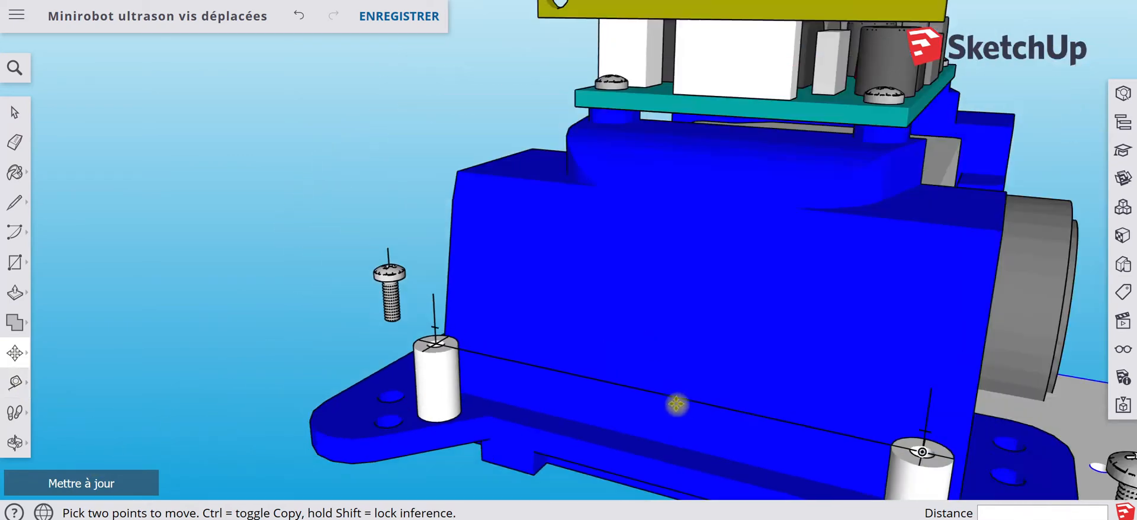
pyautogui.scroll(-2, 676, 403)
pyautogui.scroll(-1, 919, 410)
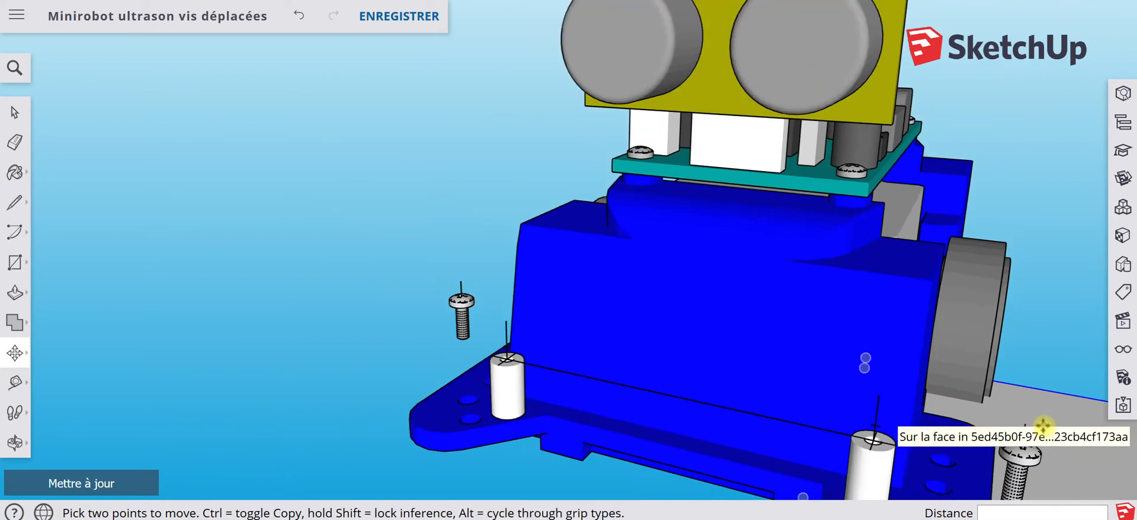
pyautogui.click(1041, 436)
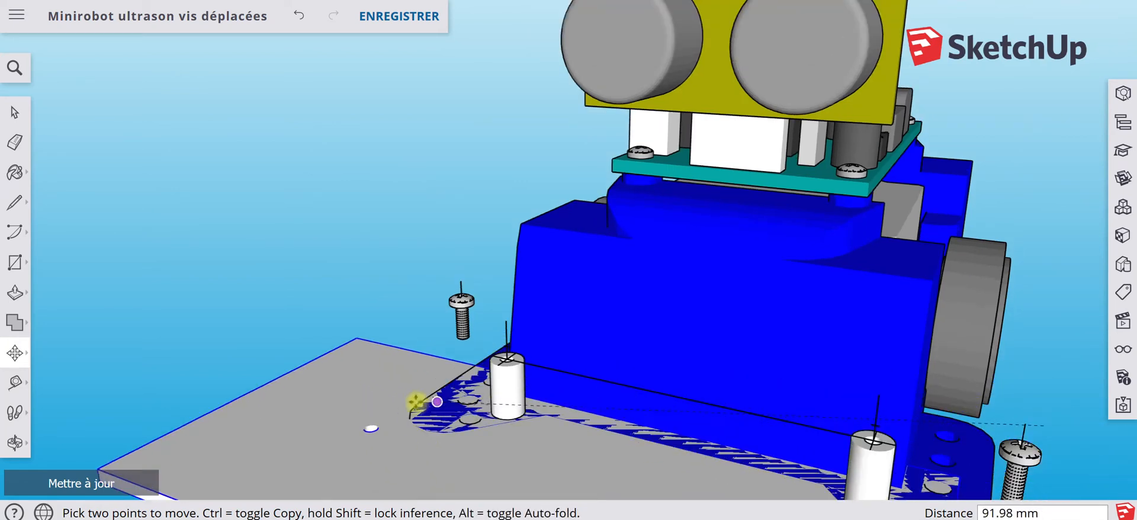
pyautogui.click(383, 445)
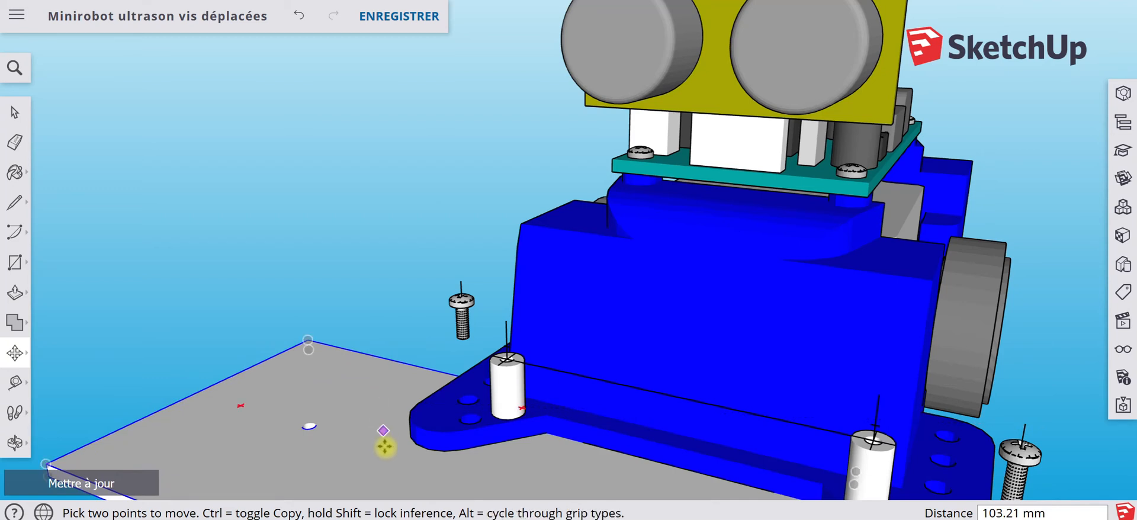
# Step: Move the plate about 10.54 mm towards the far spacer, using the centre of its nearest hole as the grip point
pyautogui.scroll(5, 383, 447)
pyautogui.scroll(1, 288, 453)
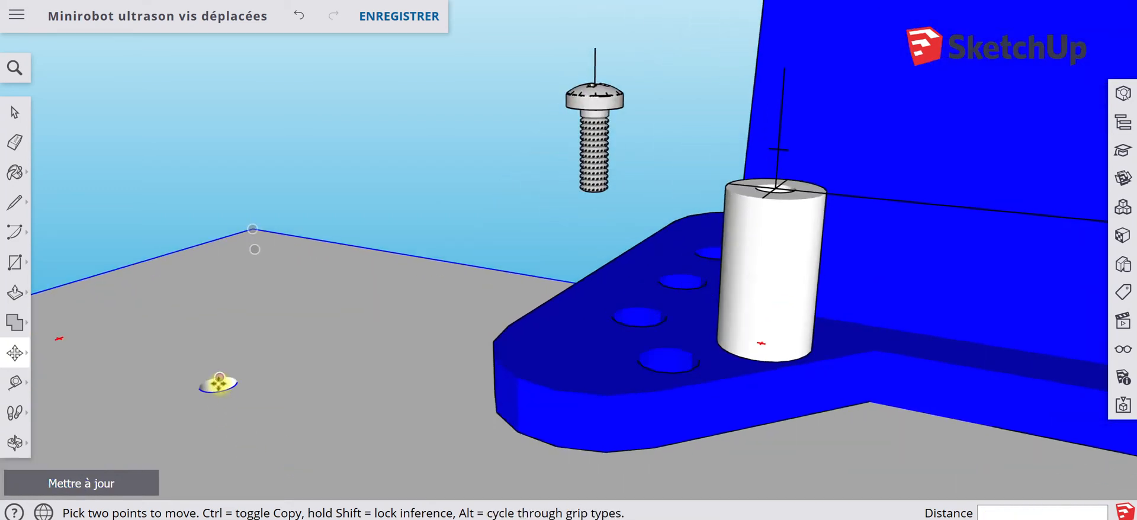
pyautogui.scroll(2, 219, 382)
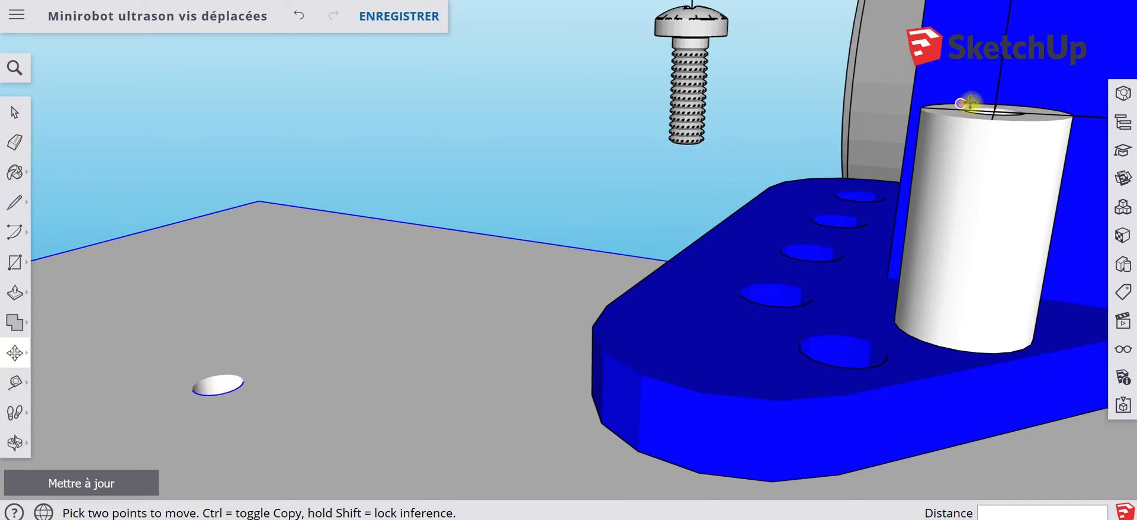
pyautogui.click(15, 441)
pyautogui.moveTo(439, 360); pyautogui.dragTo(431, 409)
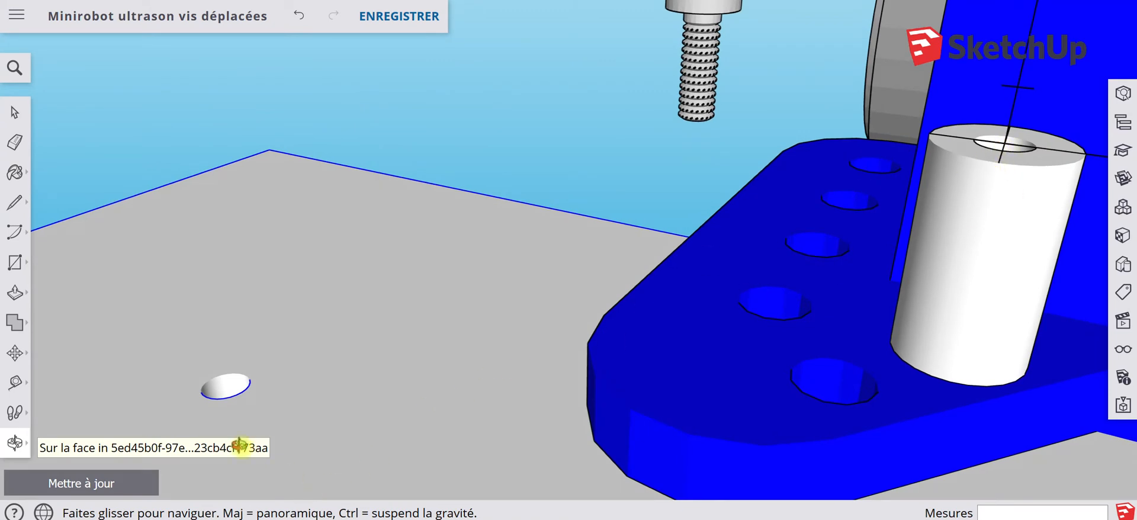
pyautogui.press('Escape')
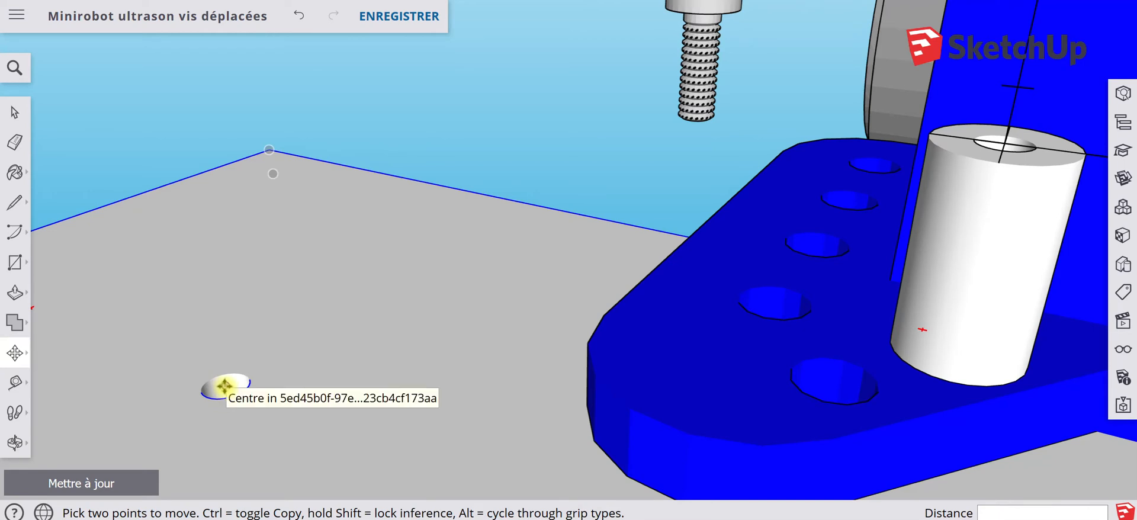
pyautogui.click(225, 386)
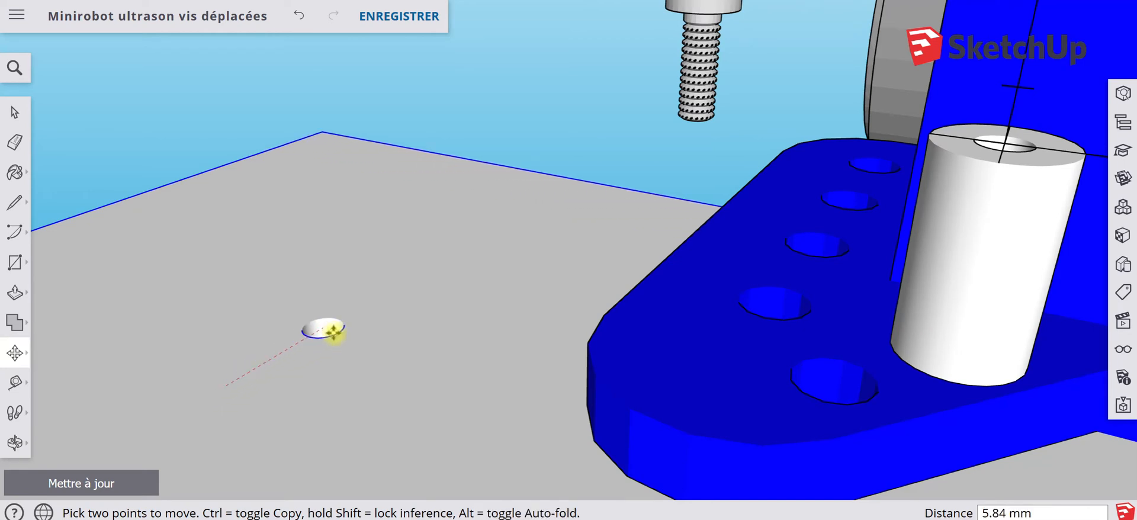
pyautogui.click(409, 297)
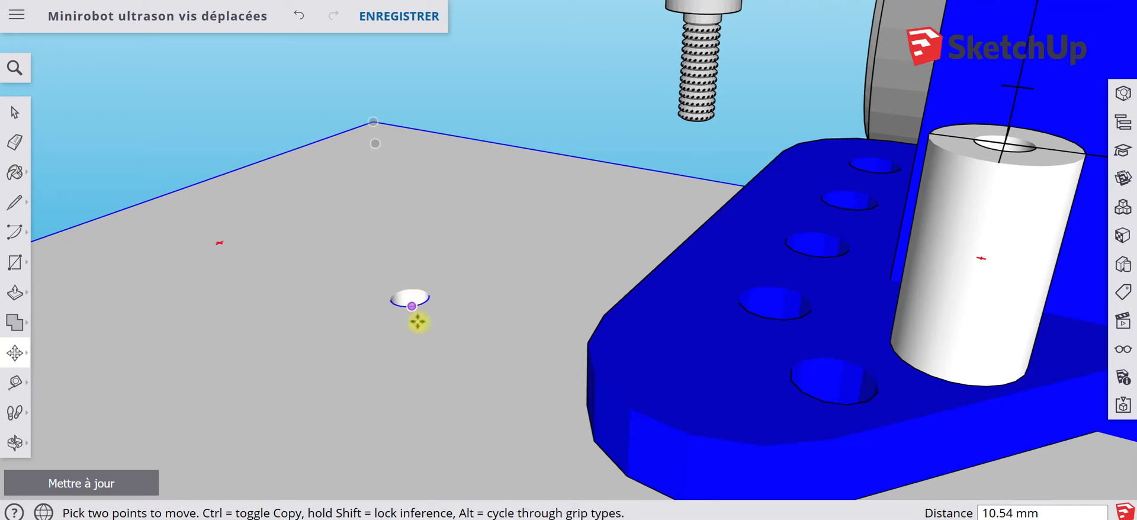
# Step: Undo the last move of the ball-collector plate
pyautogui.scroll(-6, 432, 411)
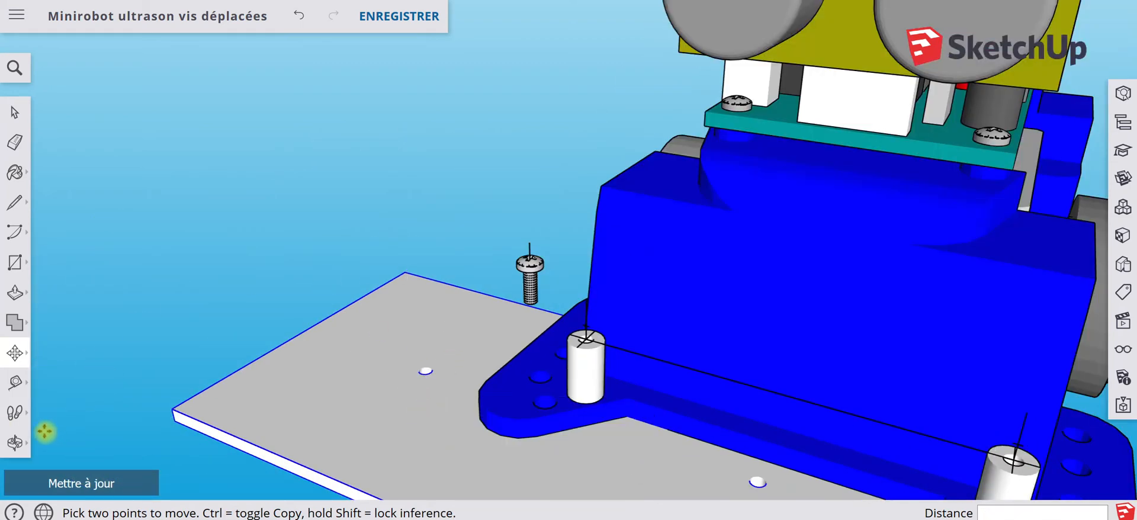
pyautogui.click(15, 442)
pyautogui.moveTo(373, 357); pyautogui.dragTo(201, 517)
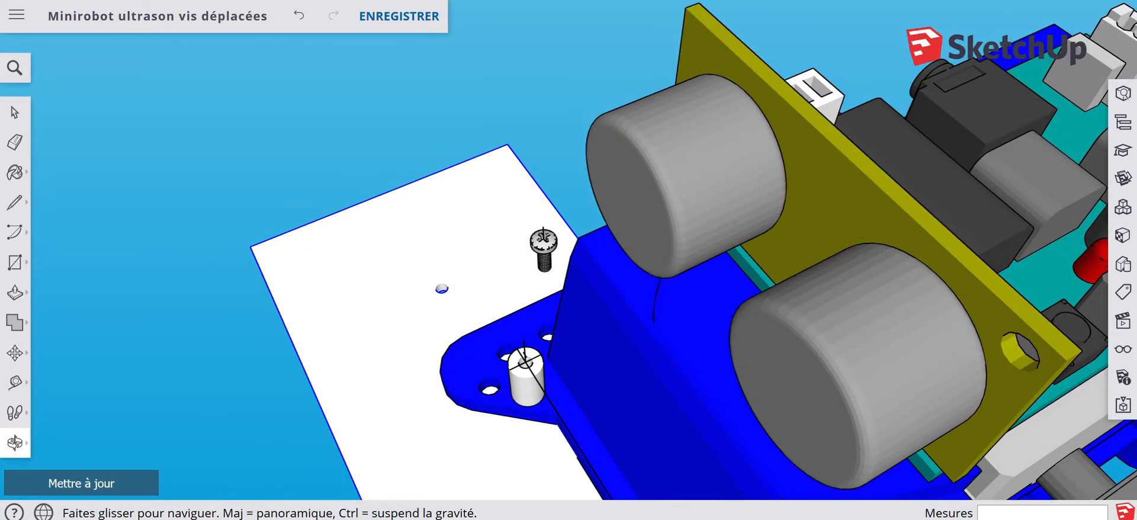
pyautogui.moveTo(492, 513); pyautogui.dragTo(135, 414)
pyautogui.moveTo(334, 383); pyautogui.dragTo(848, 459)
pyautogui.moveTo(825, 401); pyautogui.dragTo(800, 411)
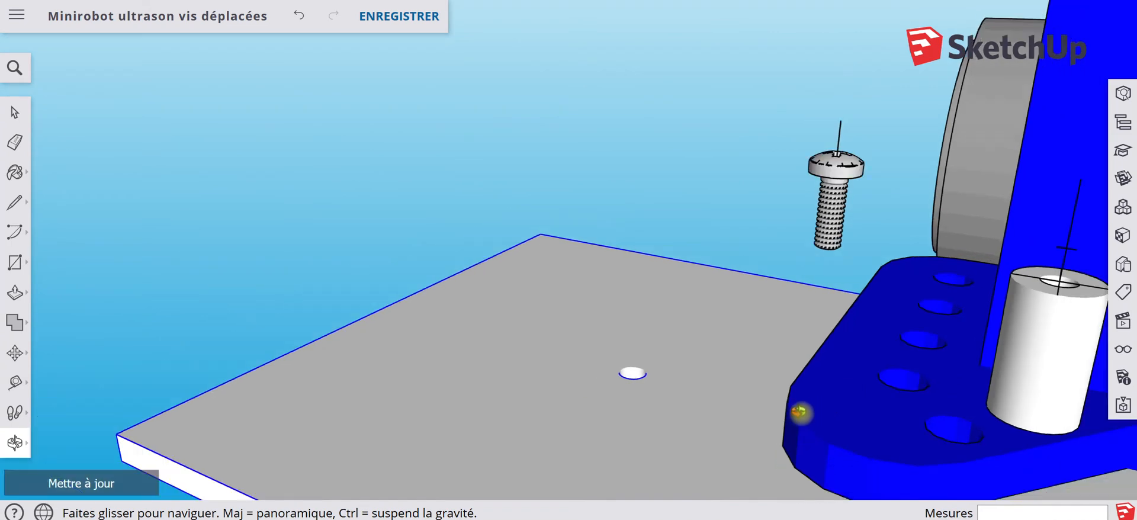
pyautogui.press('Escape')
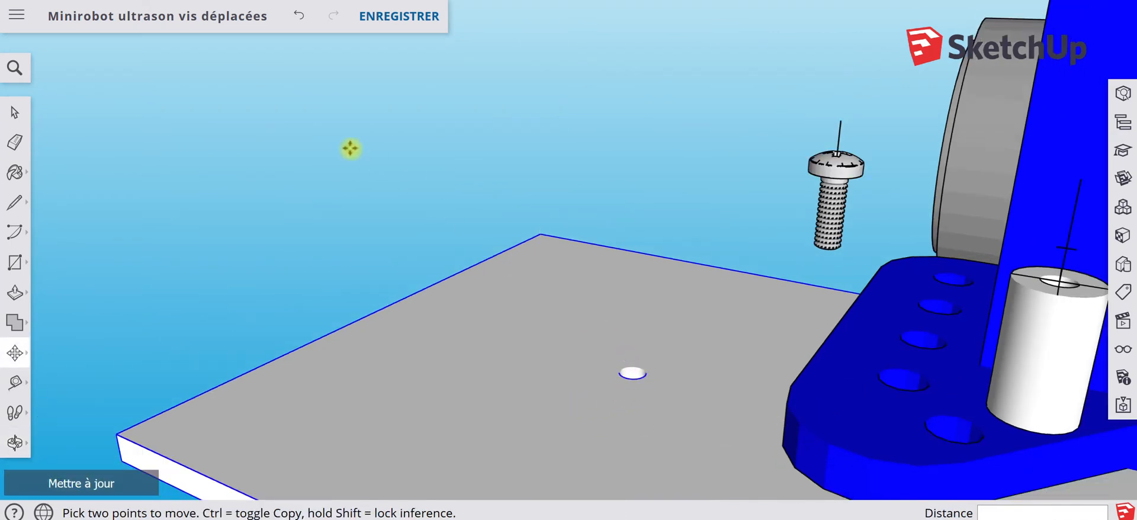
pyautogui.click(301, 16)
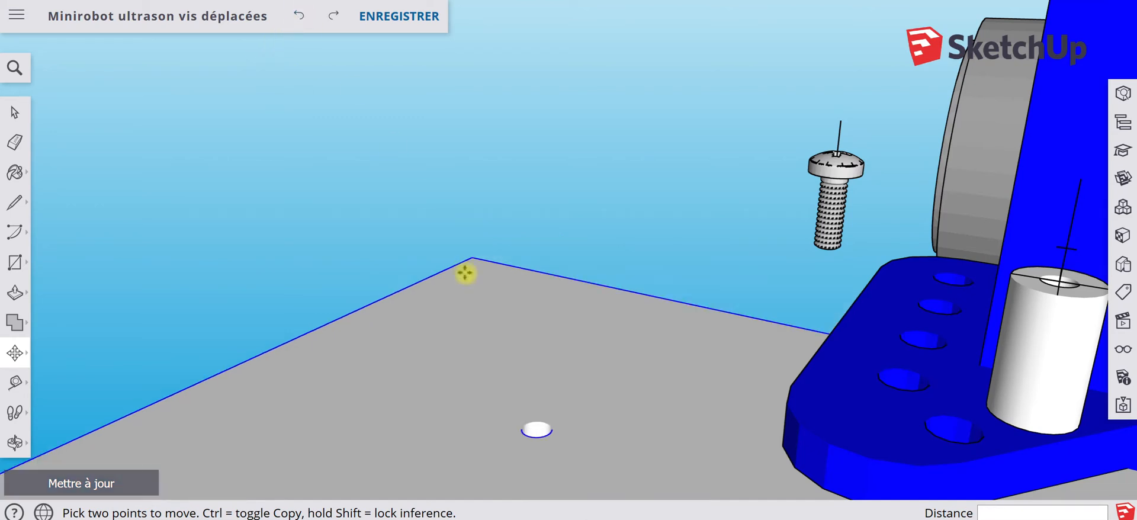
# Step: Move the plate about 32.70 mm, from the centre of its nearest hole onto the top centre of the far white spacer
pyautogui.scroll(2, 540, 427)
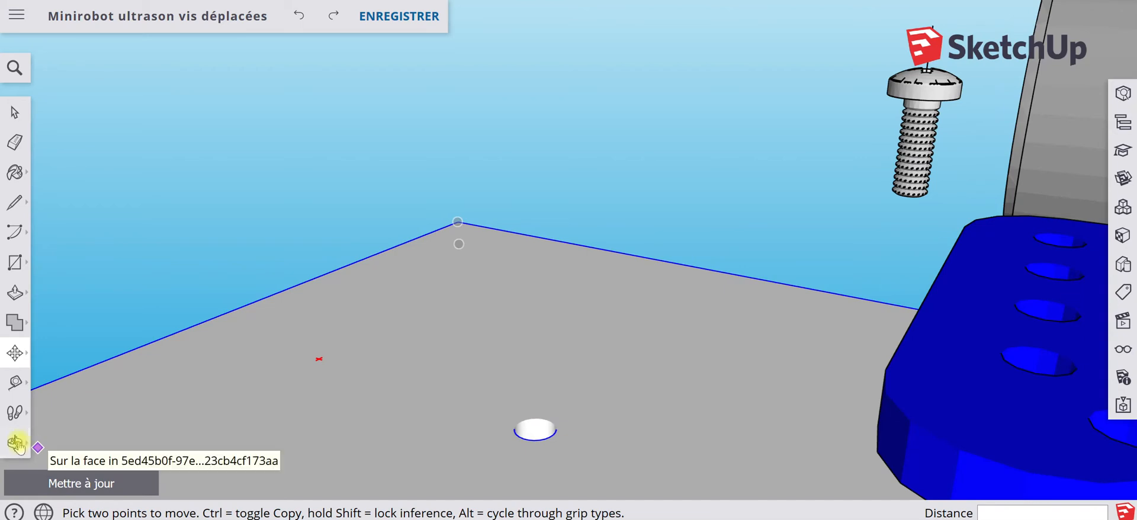
pyautogui.click(18, 444)
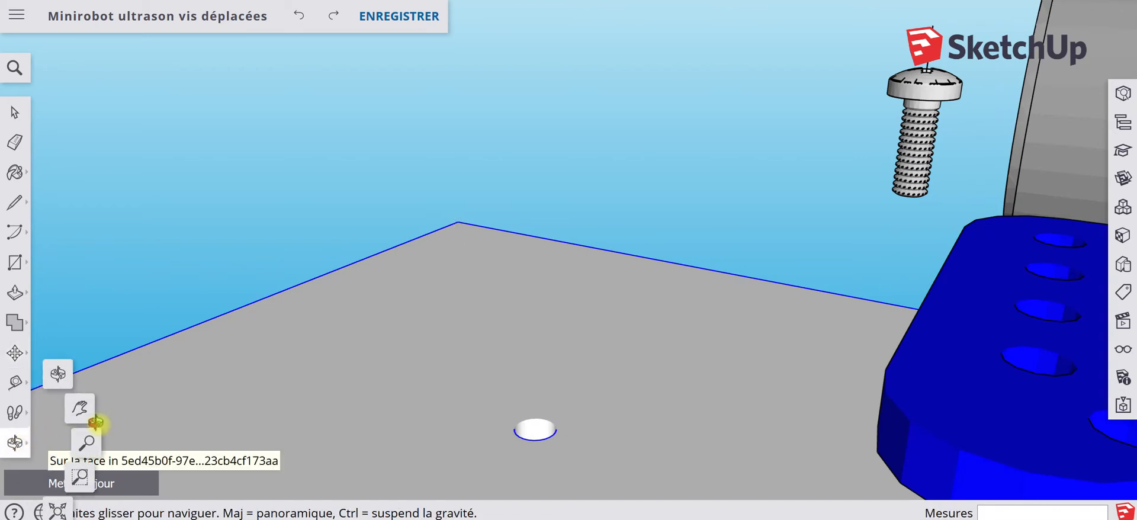
pyautogui.click(79, 409)
pyautogui.moveTo(726, 413); pyautogui.dragTo(255, 414)
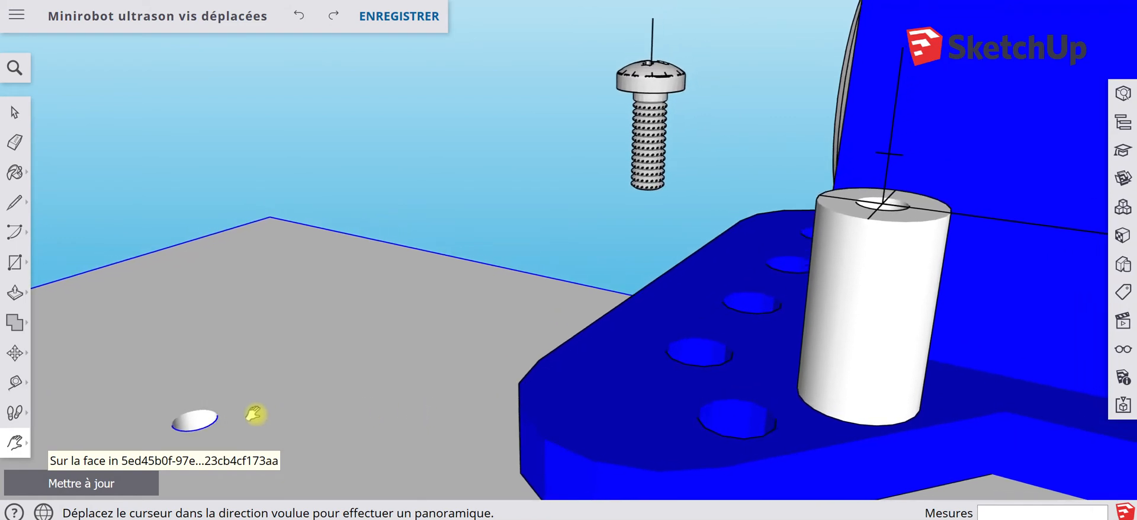
pyautogui.press('Escape')
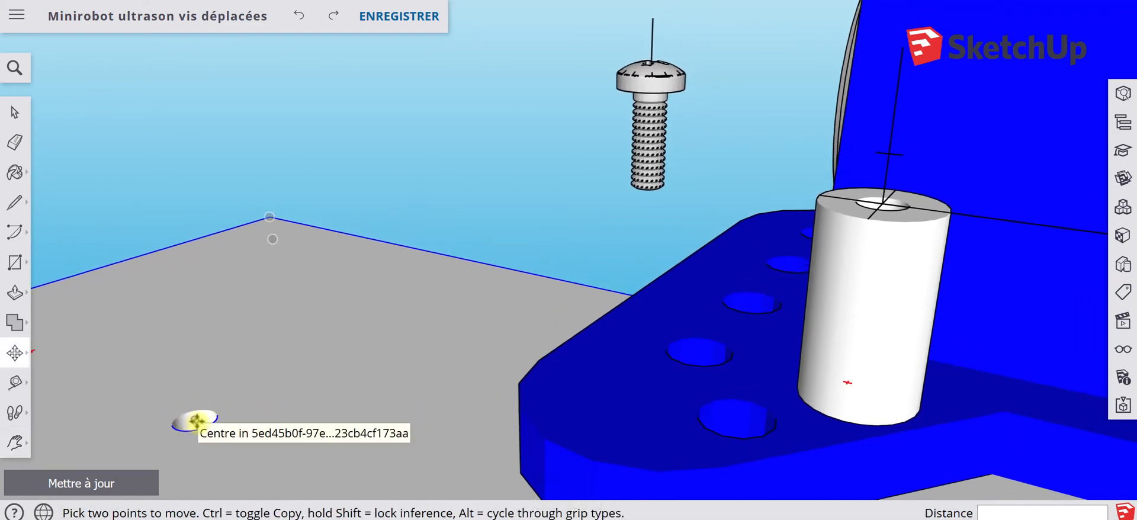
pyautogui.click(241, 435)
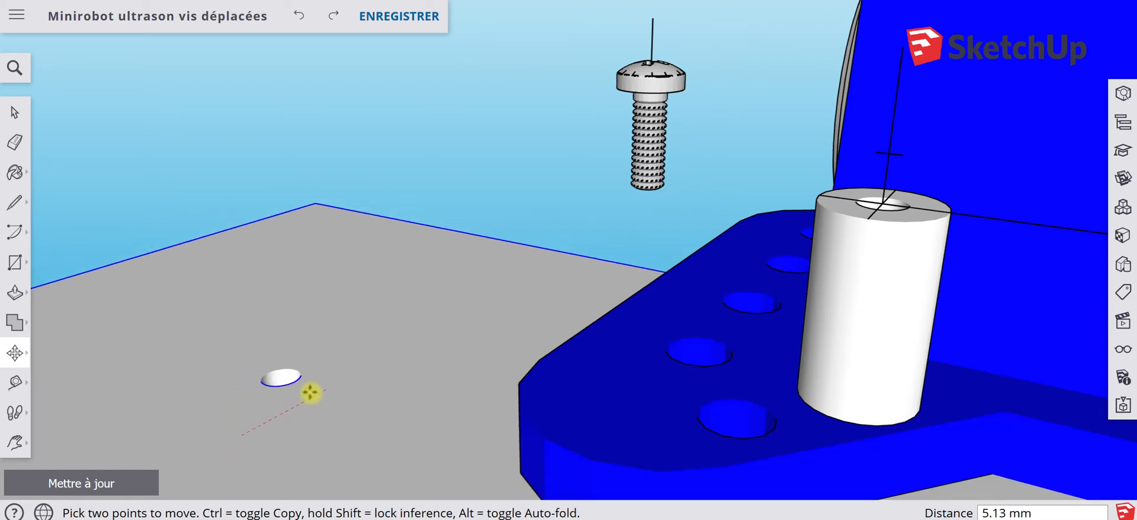
pyautogui.click(255, 431)
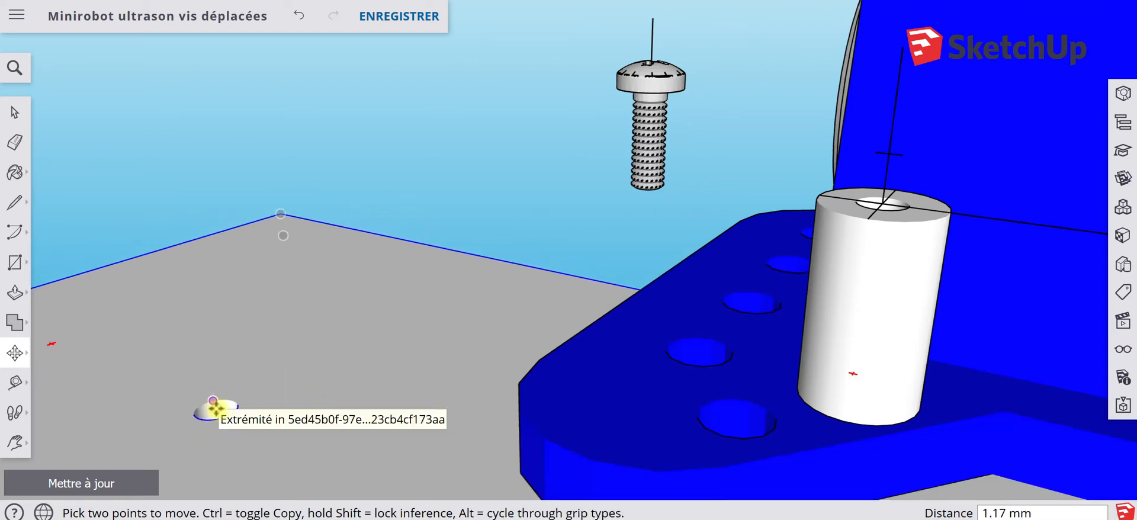
pyautogui.scroll(1, 216, 409)
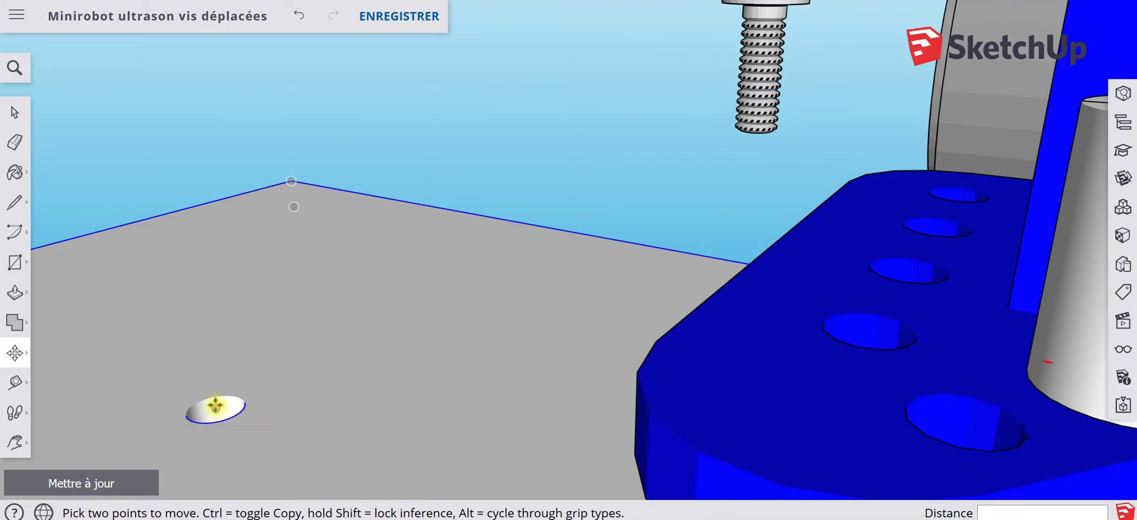
pyautogui.scroll(-1, 216, 406)
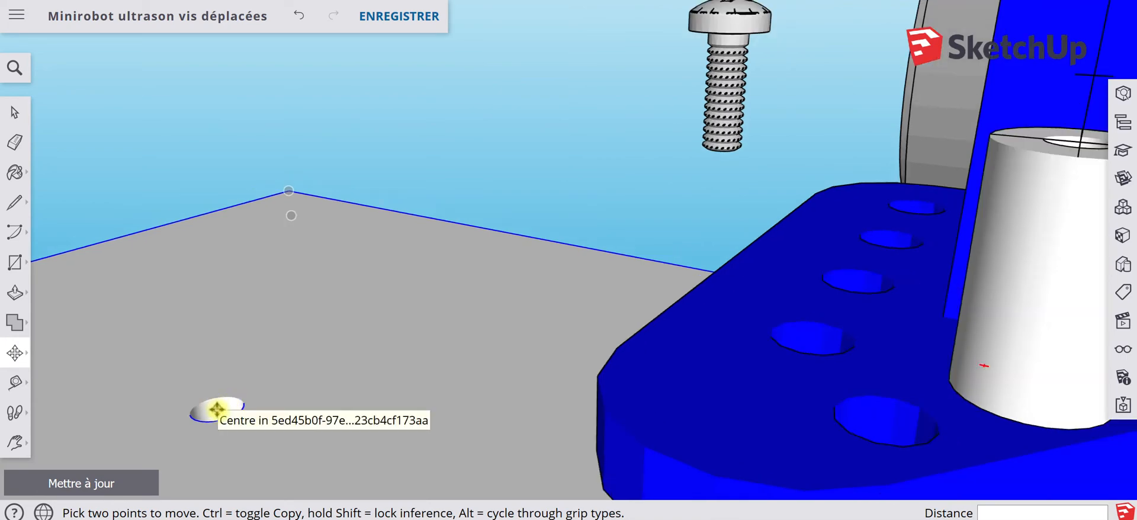
pyautogui.click(216, 408)
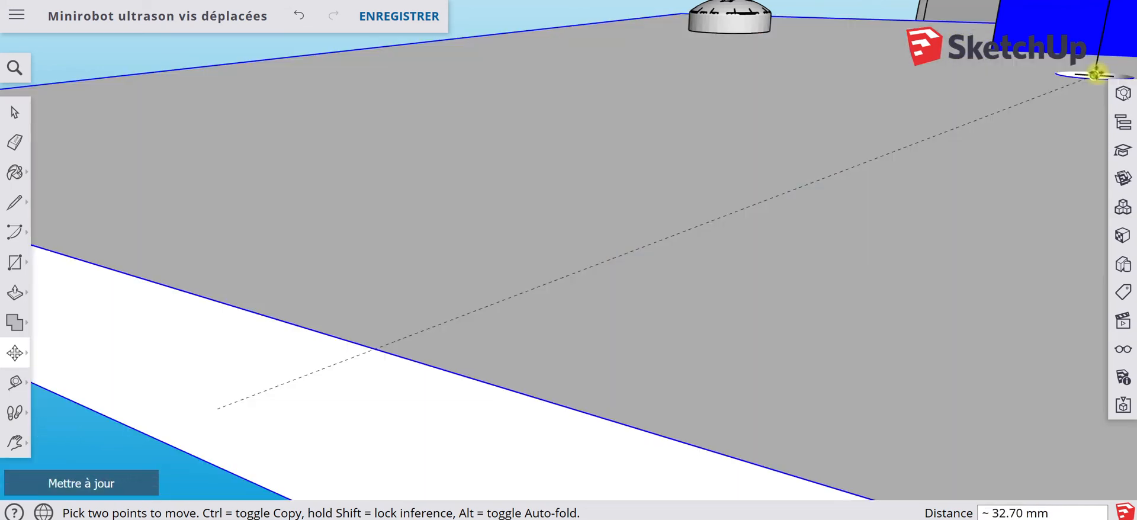
pyautogui.click(1096, 73)
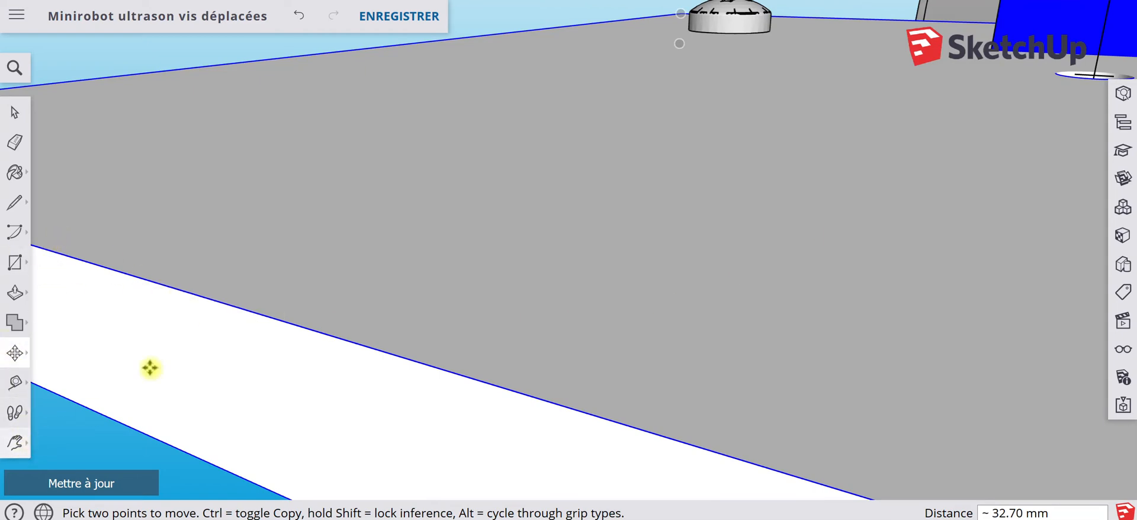
# Step: Try to move the screw near the plate's far rear corner about 13.61 mm towards the spacer hole, gripping its axis end
pyautogui.scroll(-5, 279, 305)
pyautogui.scroll(-5, 274, 386)
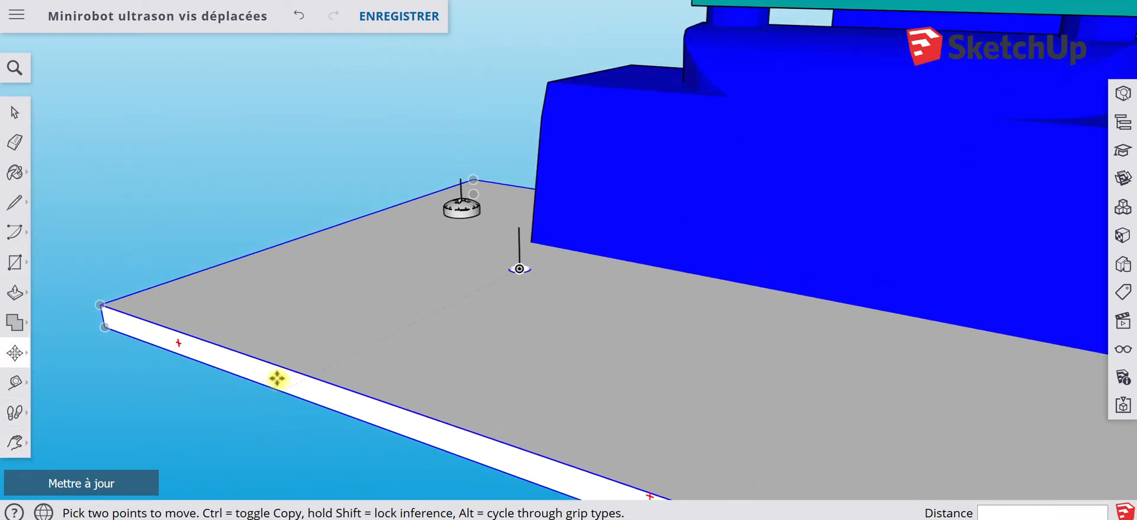
pyautogui.scroll(3, 213, 350)
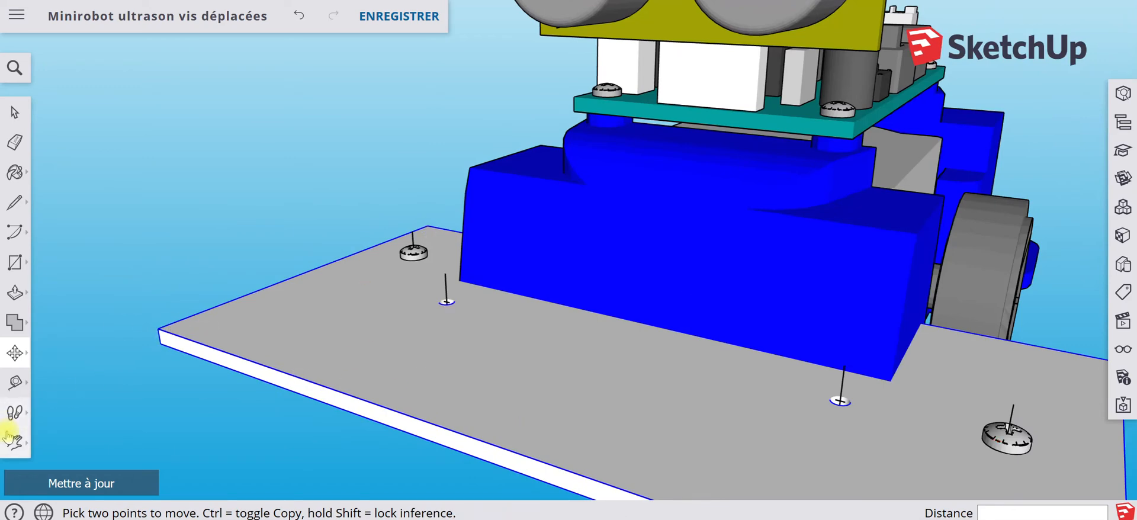
pyautogui.click(24, 445)
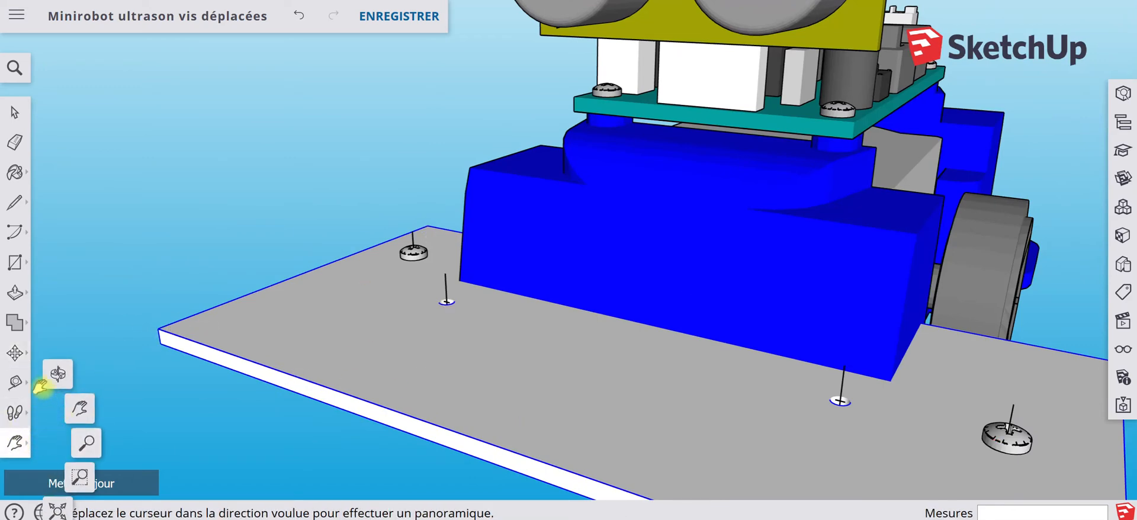
pyautogui.click(57, 376)
pyautogui.moveTo(334, 457)
pyautogui.mouseDown()
pyautogui.moveTo(475, 406)
pyautogui.moveTo(533, 424)
pyautogui.moveTo(533, 452)
pyautogui.moveTo(540, 403)
pyautogui.moveTo(511, 477)
pyautogui.moveTo(319, 446)
pyautogui.mouseUp()
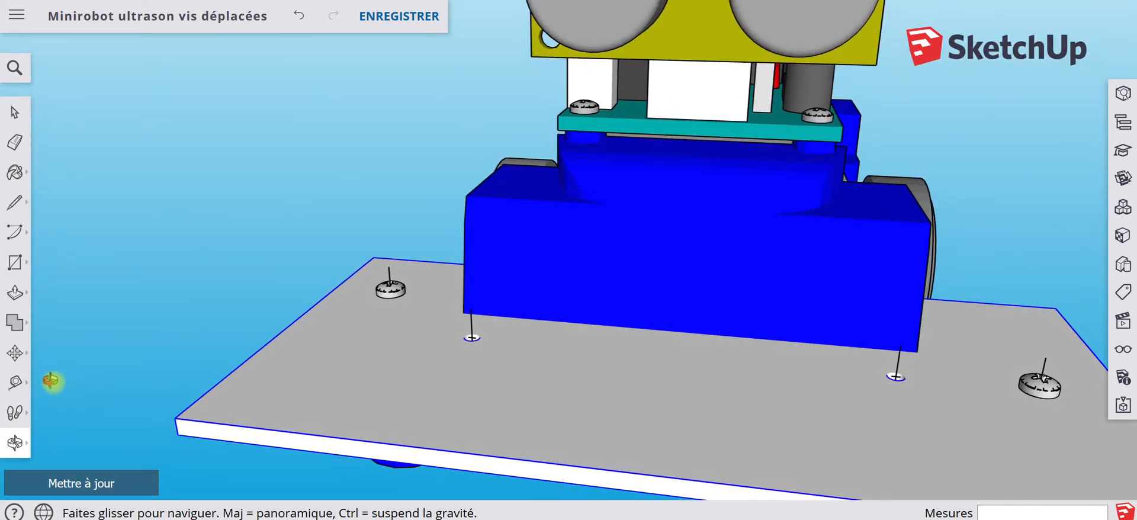
pyautogui.click(15, 352)
pyautogui.scroll(3, 390, 290)
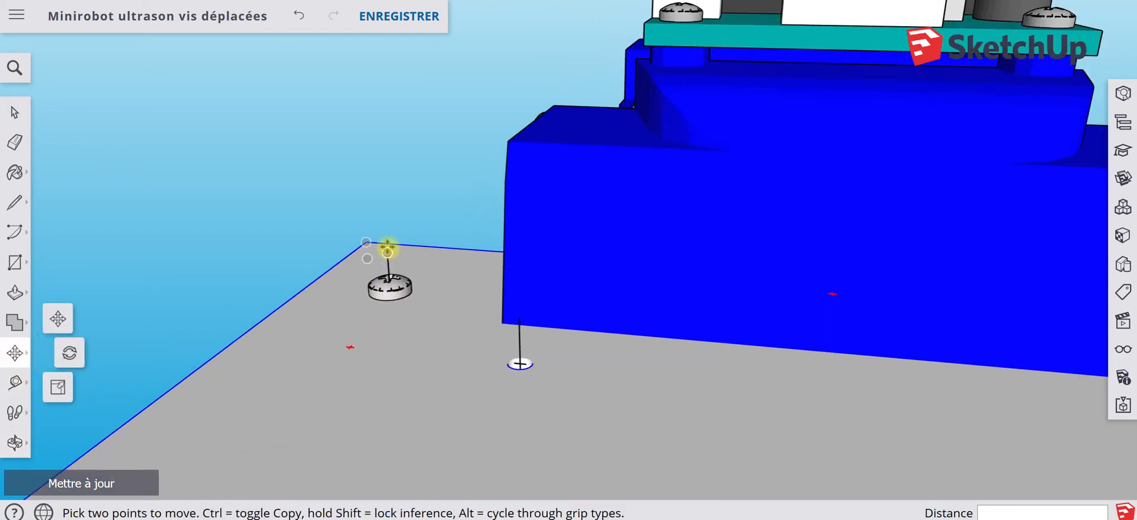
pyautogui.click(389, 253)
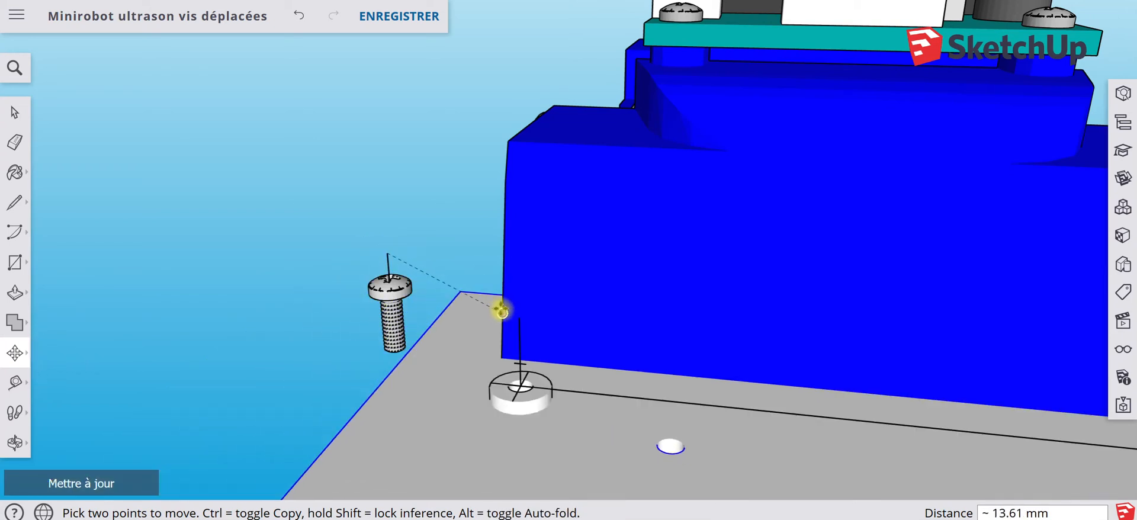
pyautogui.click(500, 309)
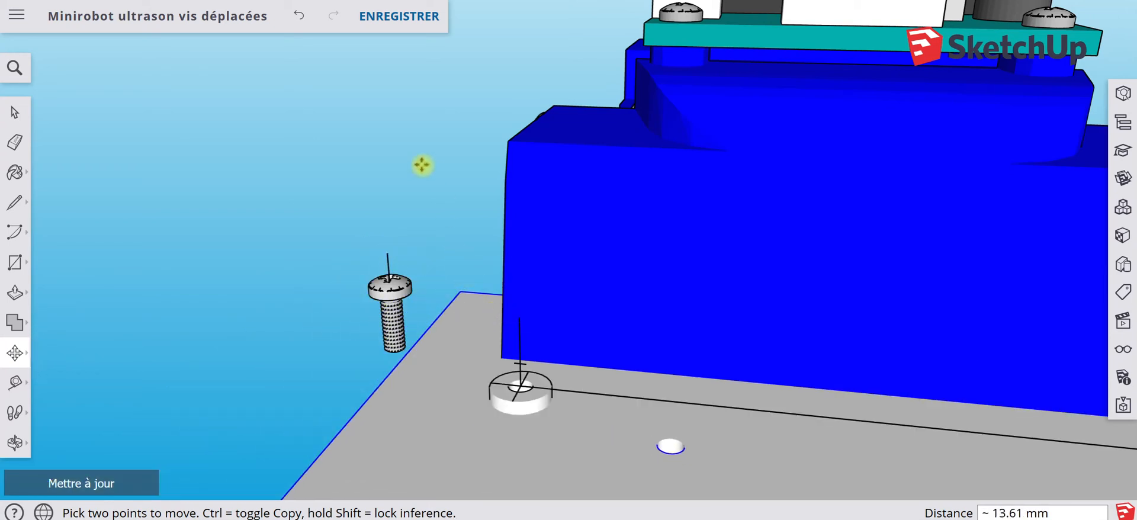
pyautogui.click(298, 16)
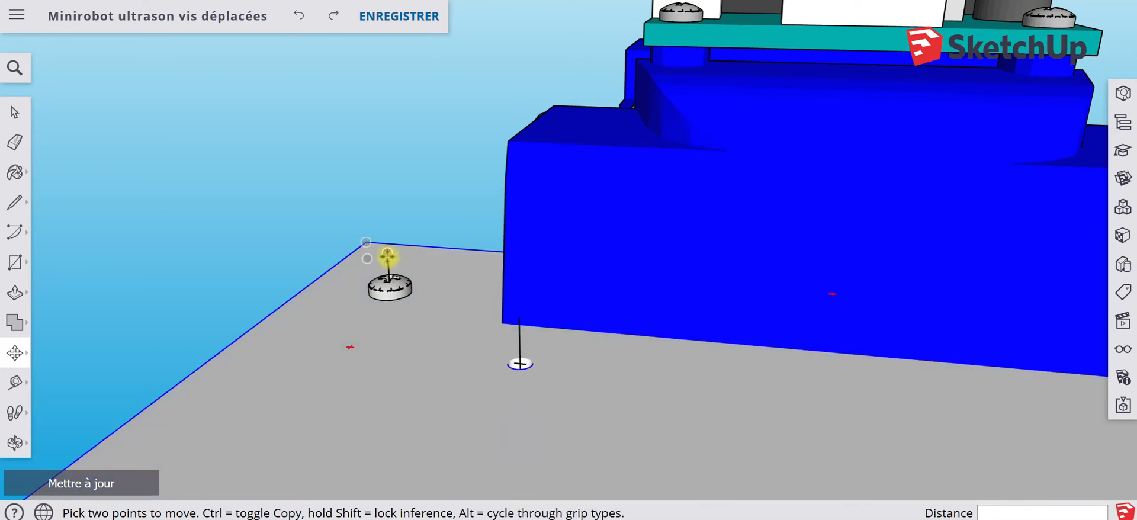
# Step: Try again to move the far screw by its axis end, about 7.57 mm and 3.88 mm, undoing each displacement
pyautogui.click(387, 255)
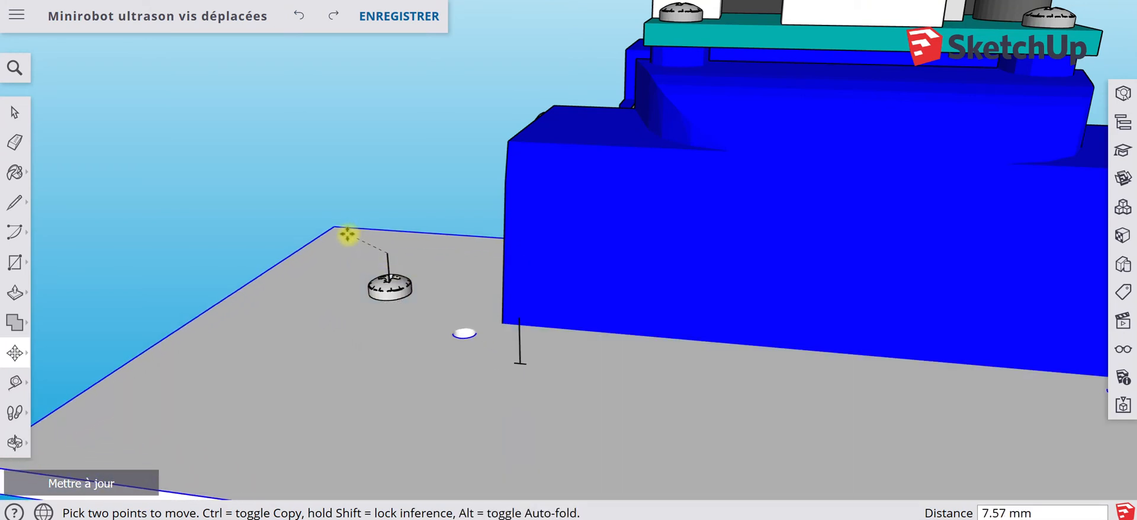
pyautogui.click(348, 234)
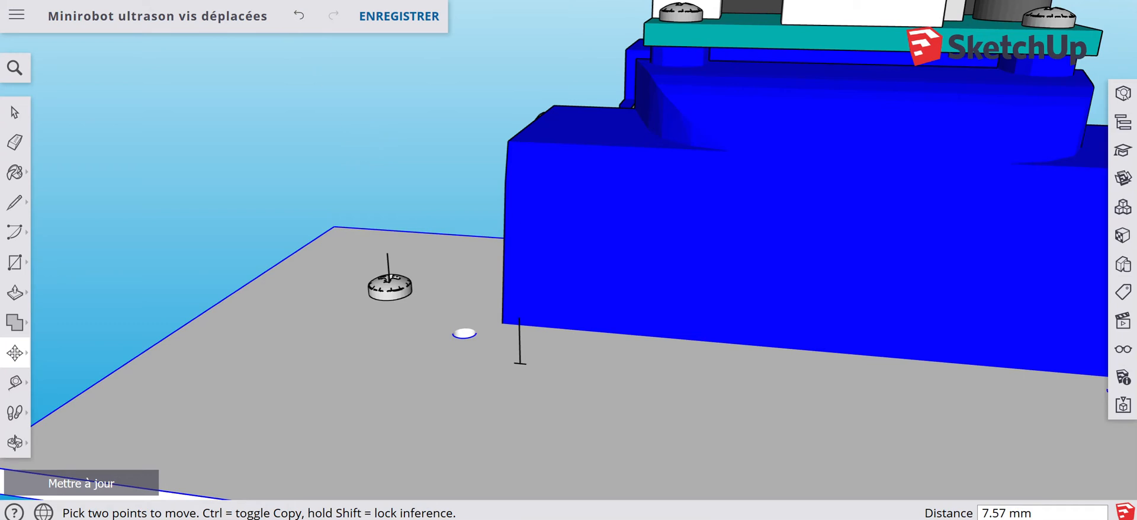
pyautogui.click(298, 18)
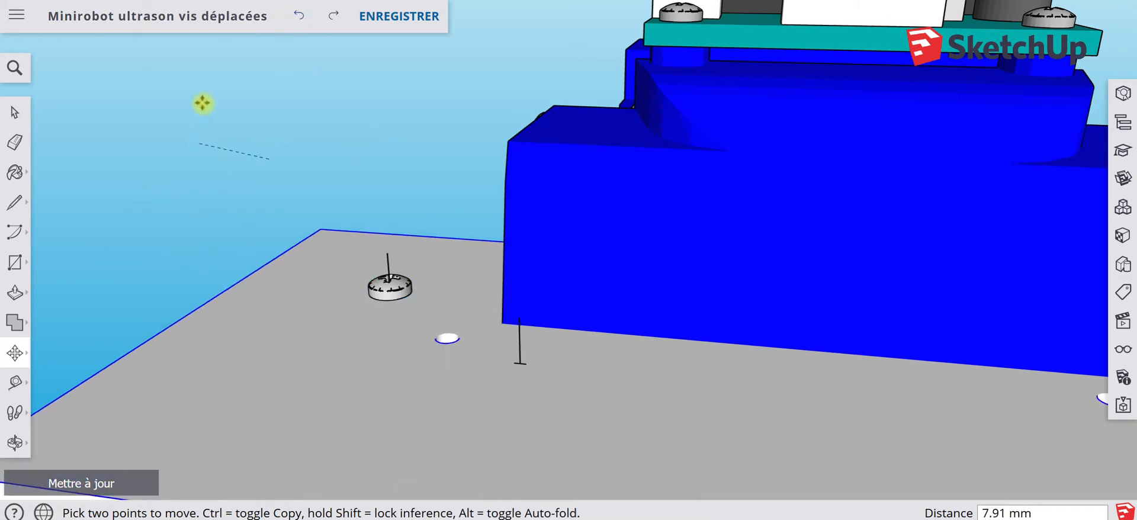
pyautogui.press('Escape')
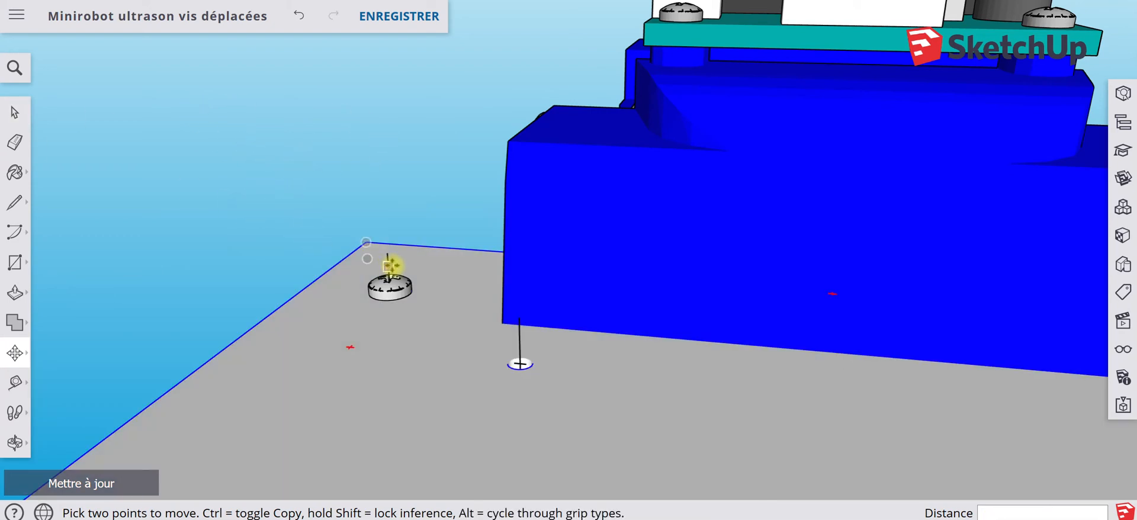
pyautogui.click(387, 257)
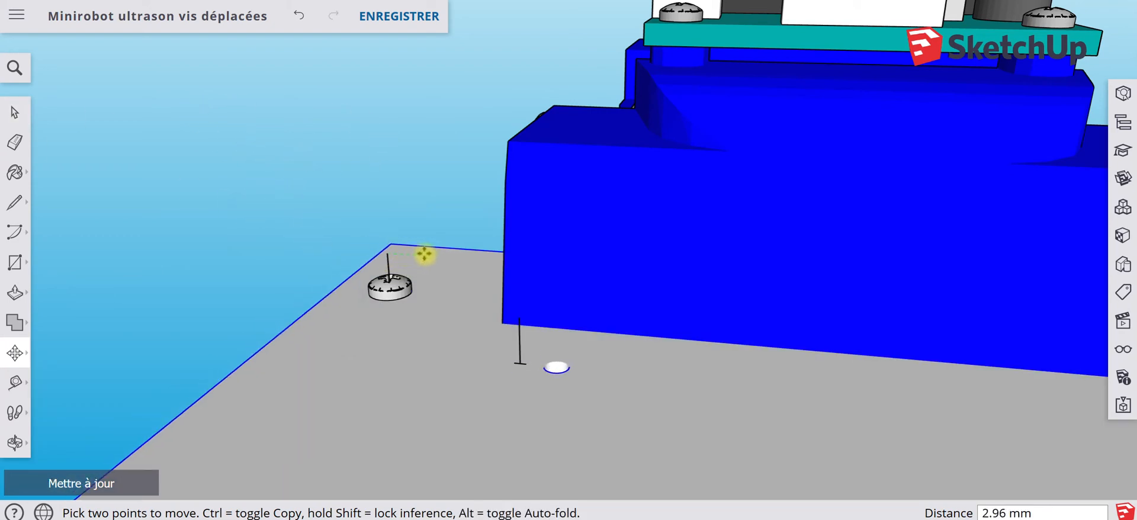
pyautogui.click(411, 237)
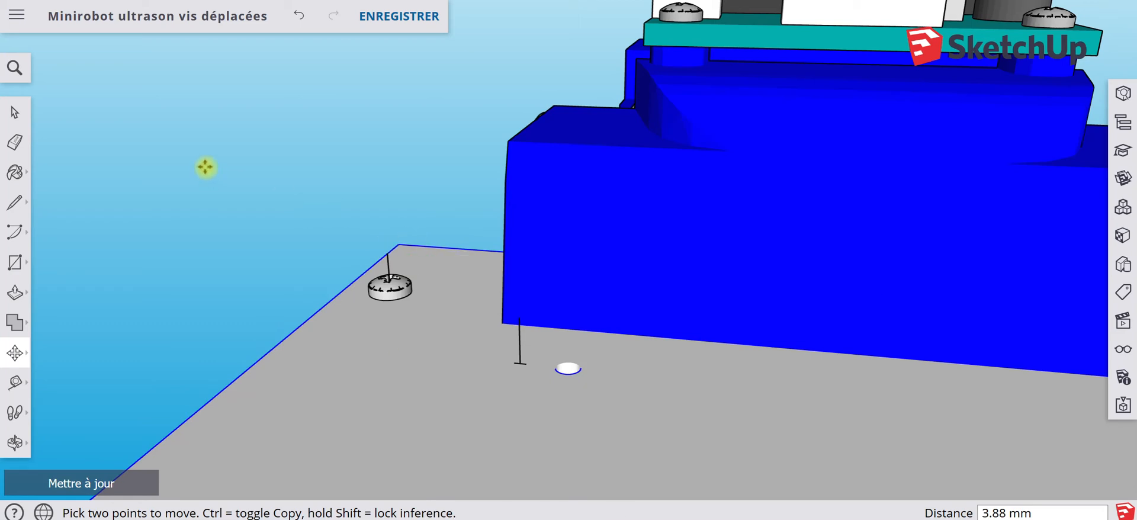
pyautogui.click(301, 17)
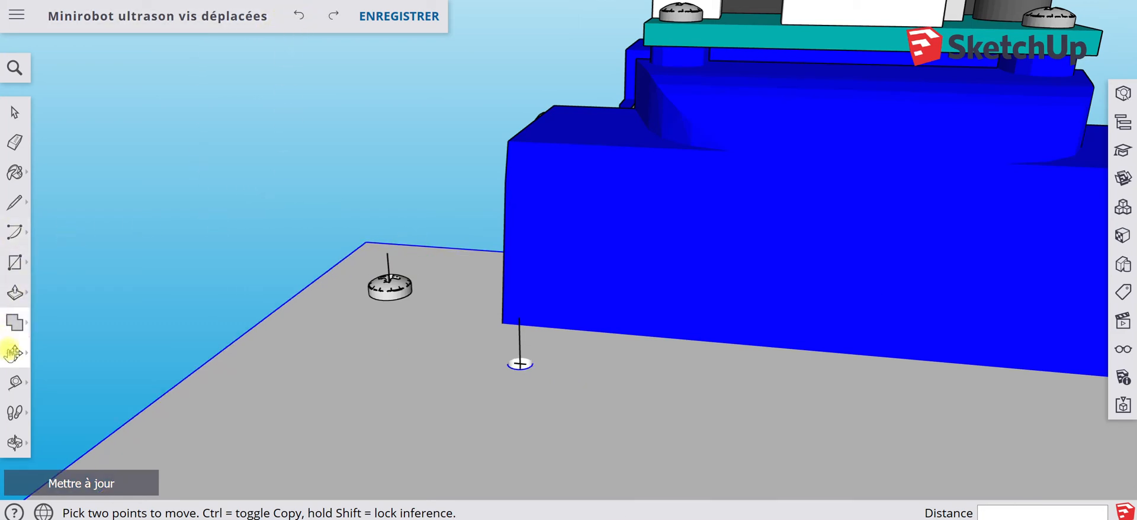
# Step: Pull the sunken screw about 25.80 mm clear of the plate, and place its axis end on the near hole's axis end, about 41.22 mm away
pyautogui.press('Escape')
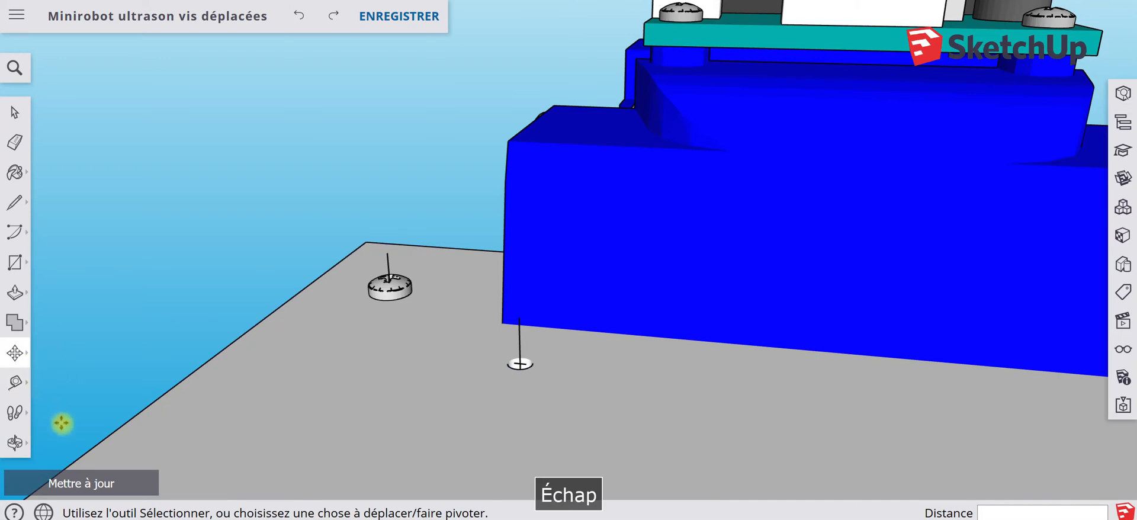
pyautogui.click(27, 441)
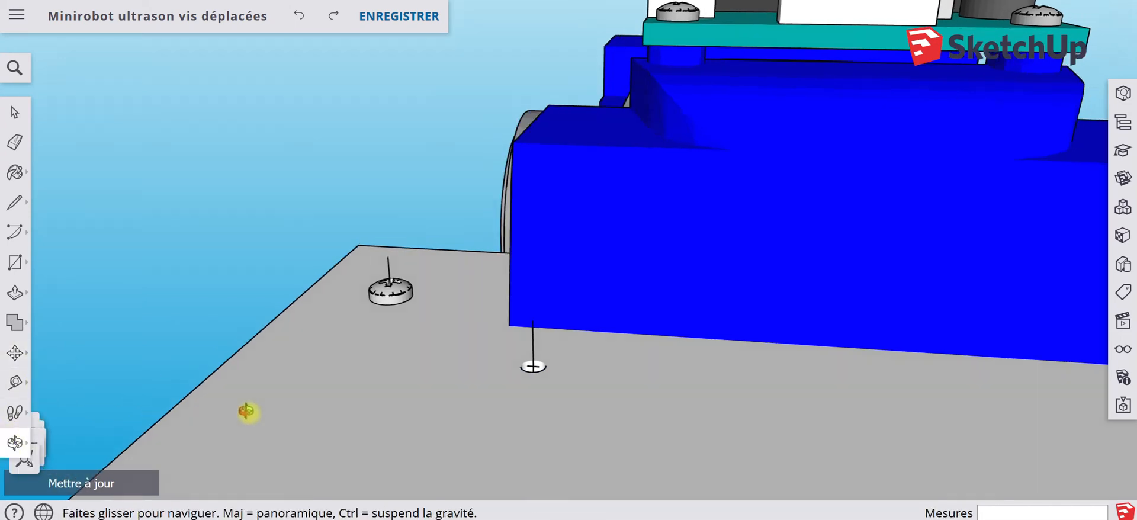
pyautogui.moveTo(246, 411); pyautogui.dragTo(551, 312)
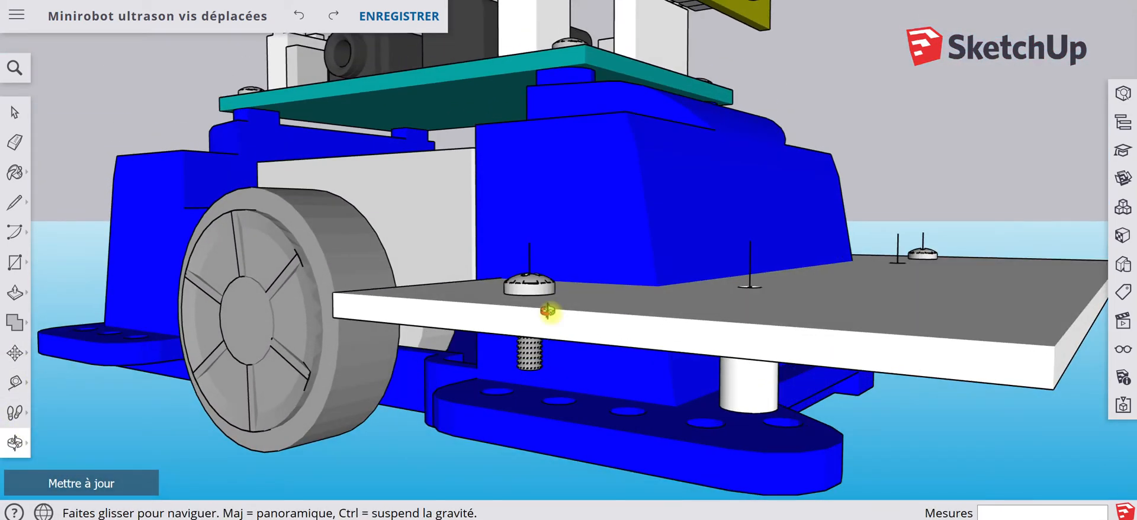
pyautogui.press('Escape')
pyautogui.press('m')
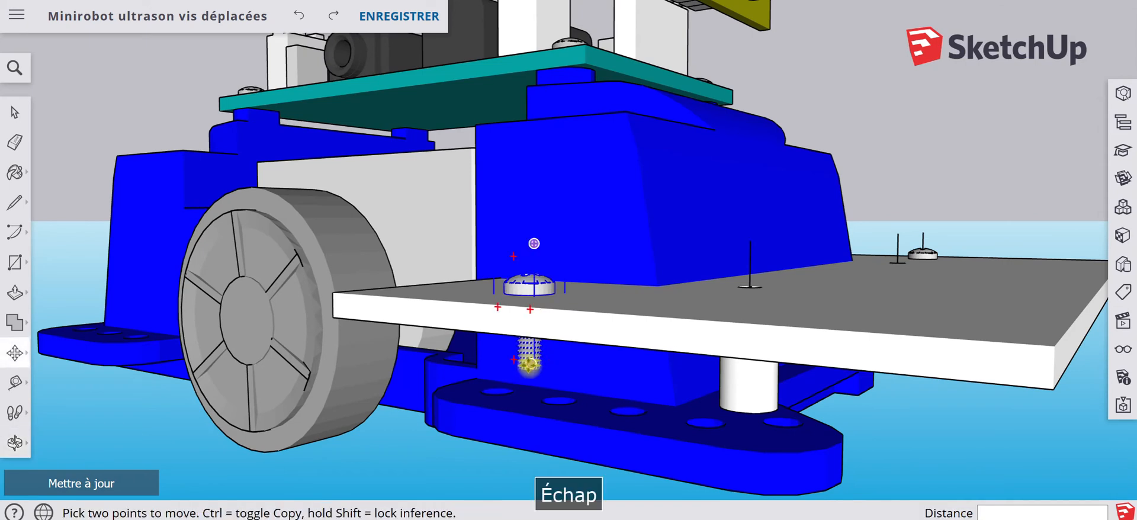
pyautogui.click(529, 363)
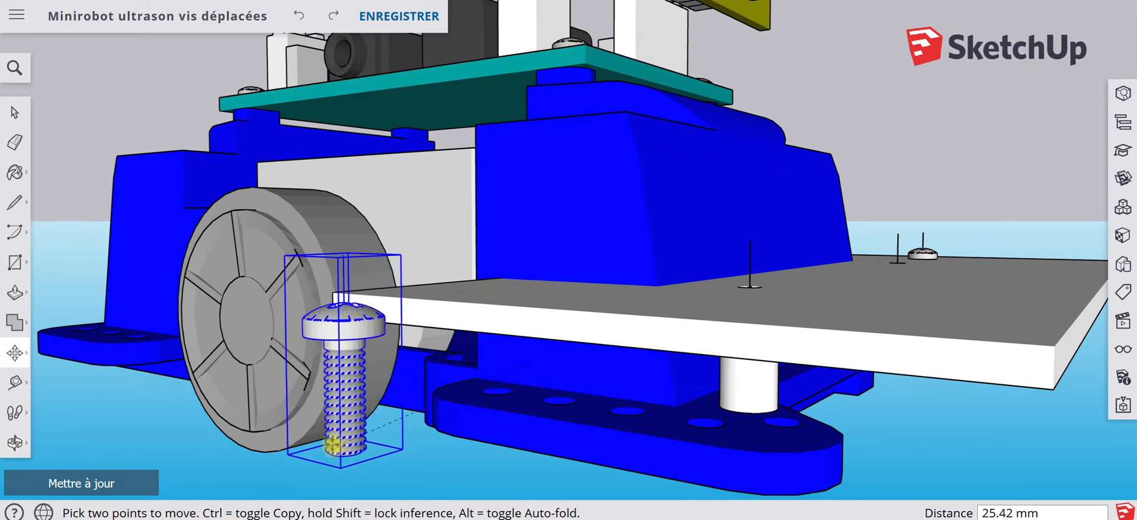
pyautogui.click(323, 434)
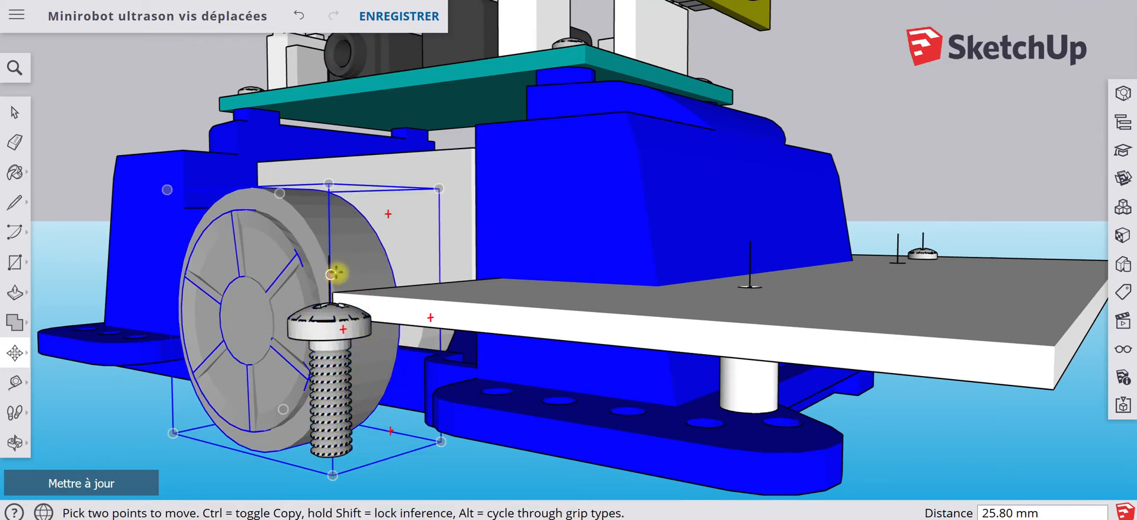
pyautogui.click(333, 256)
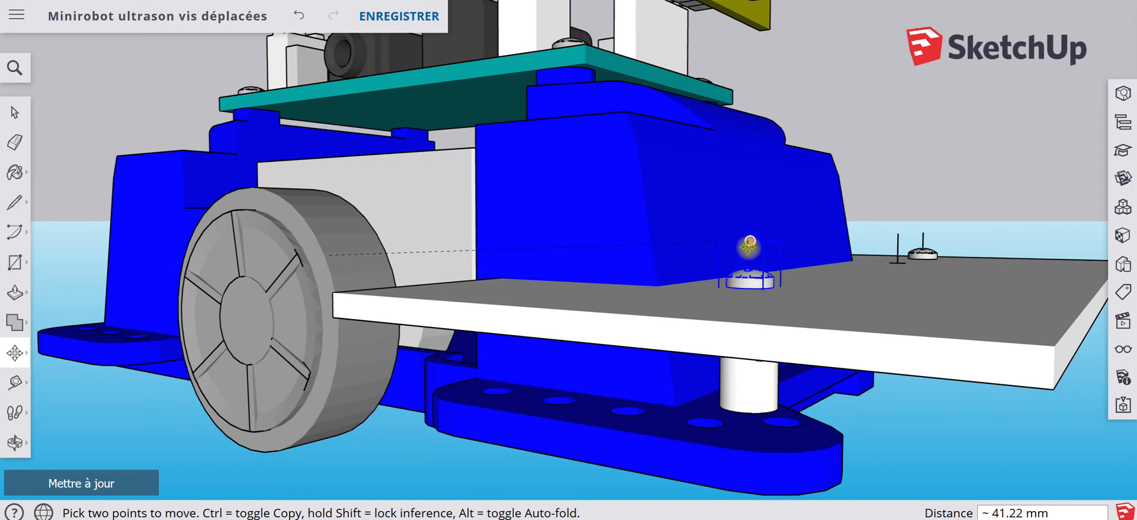
pyautogui.click(750, 240)
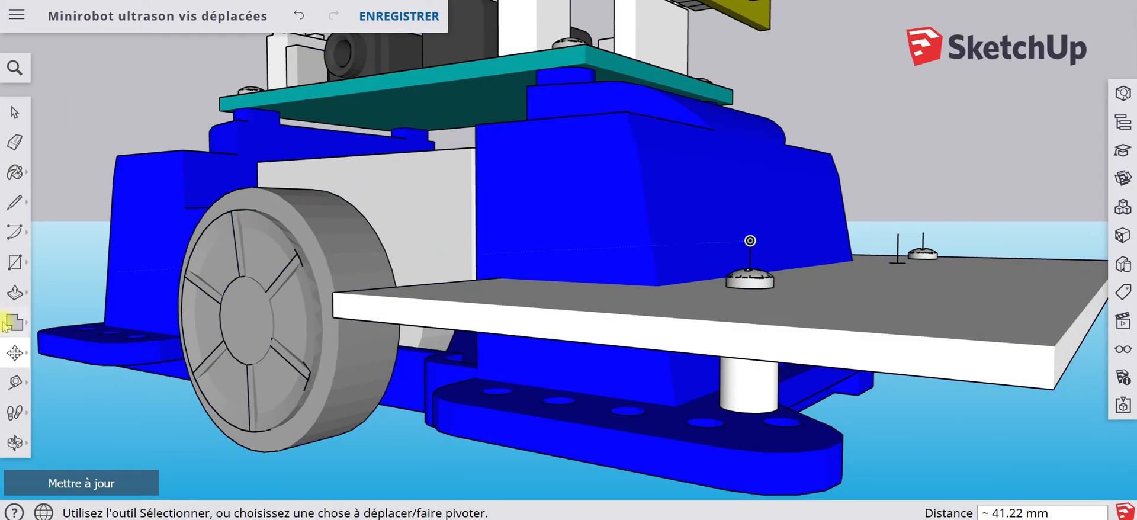
# Step: Move the other misplaced screw about 15.15 mm by its axis end onto the axis end of the plate's empty hole
pyautogui.click(15, 442)
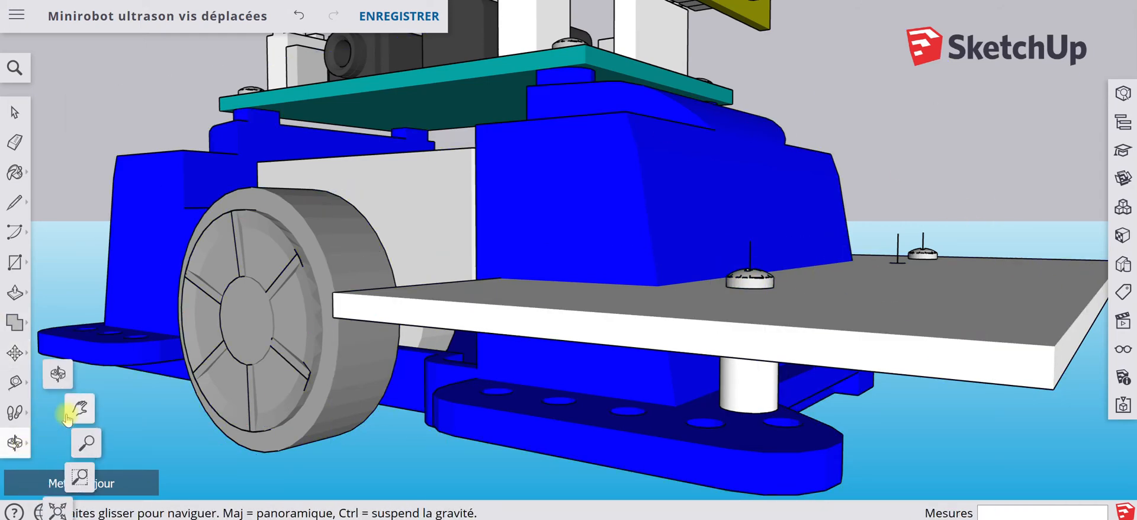
pyautogui.moveTo(919, 246); pyautogui.dragTo(363, 284)
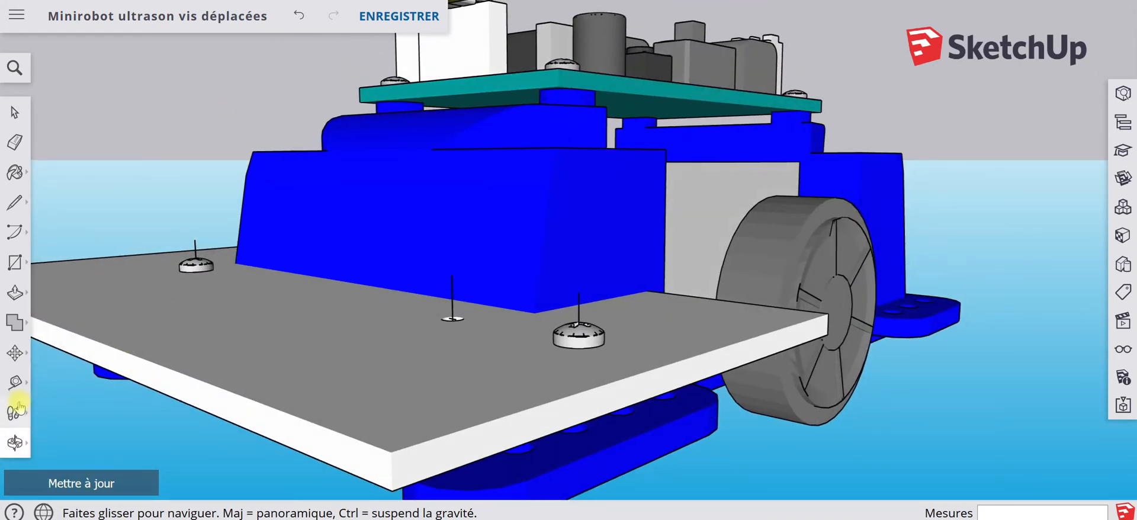
pyautogui.click(15, 353)
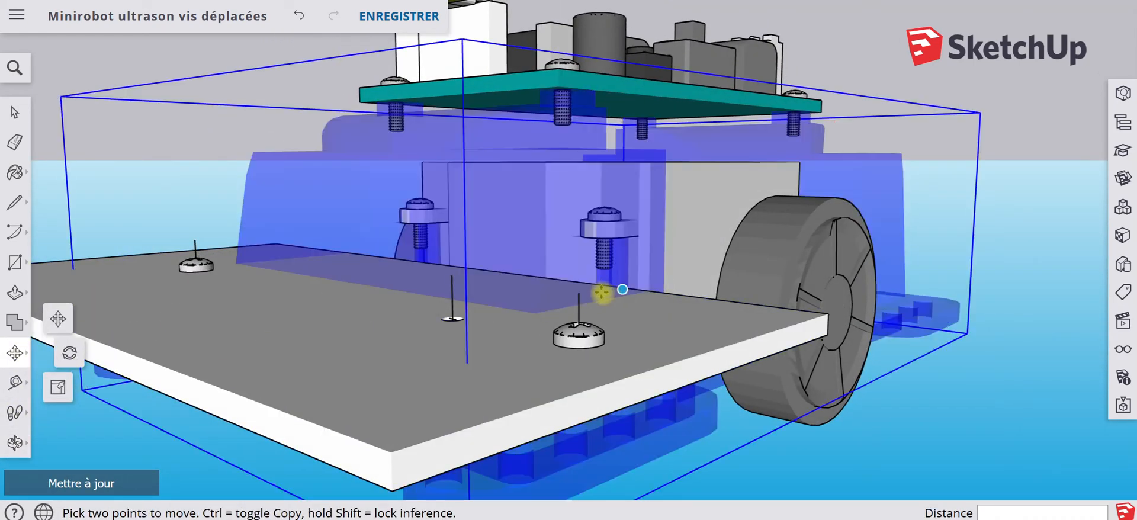
pyautogui.click(577, 295)
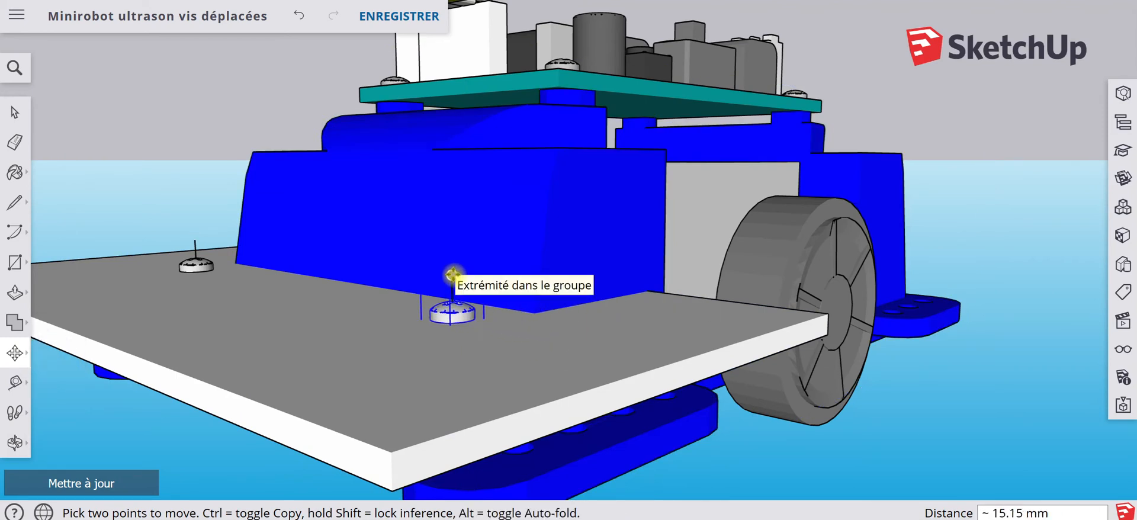
pyautogui.click(454, 275)
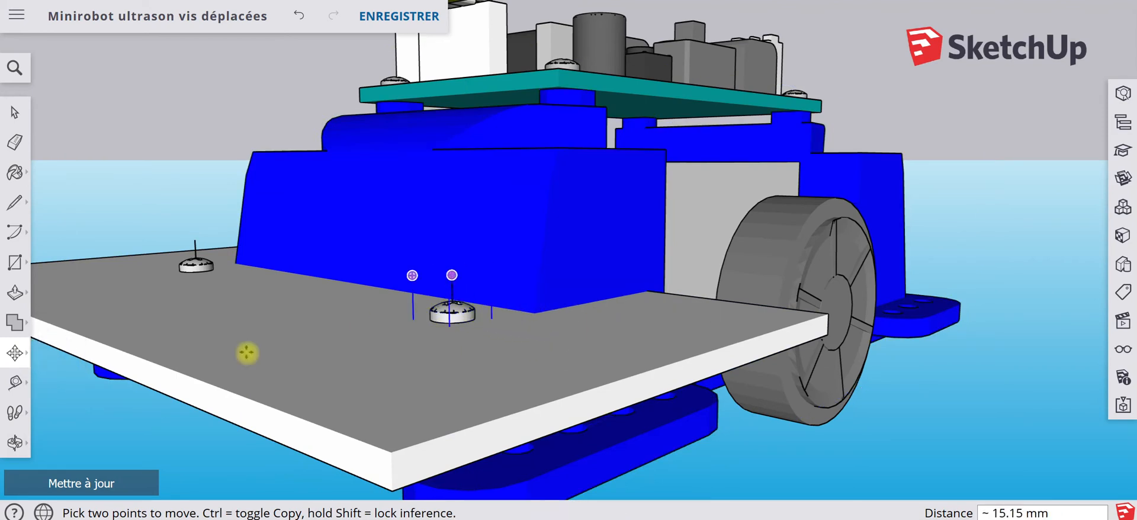
# Step: Try to push the plate's narrow end face near the wheel without opening the plate group
pyautogui.click(15, 443)
pyautogui.moveTo(158, 432); pyautogui.dragTo(879, 445)
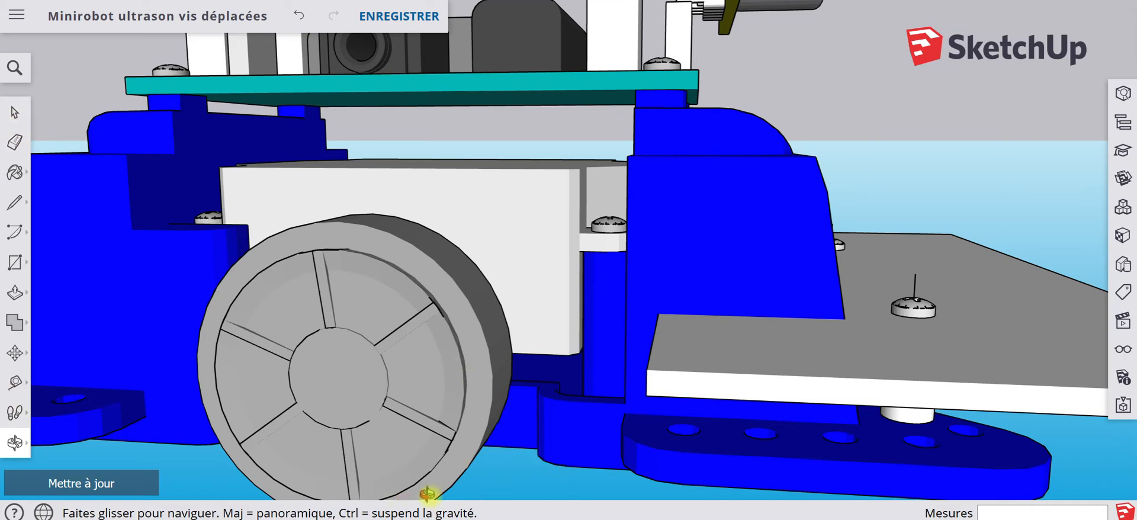
pyautogui.moveTo(497, 492); pyautogui.dragTo(536, 488)
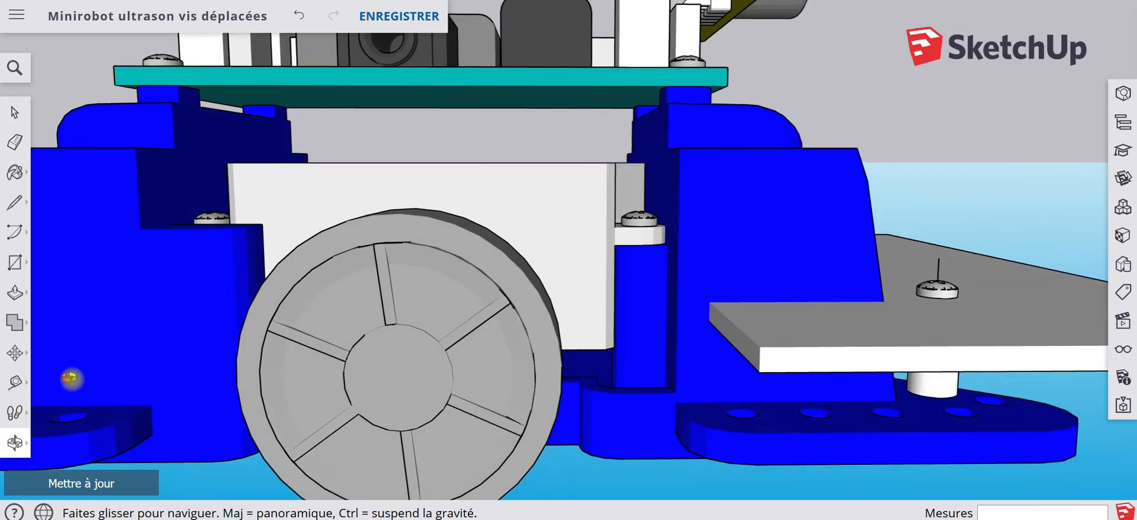
pyautogui.press('Escape')
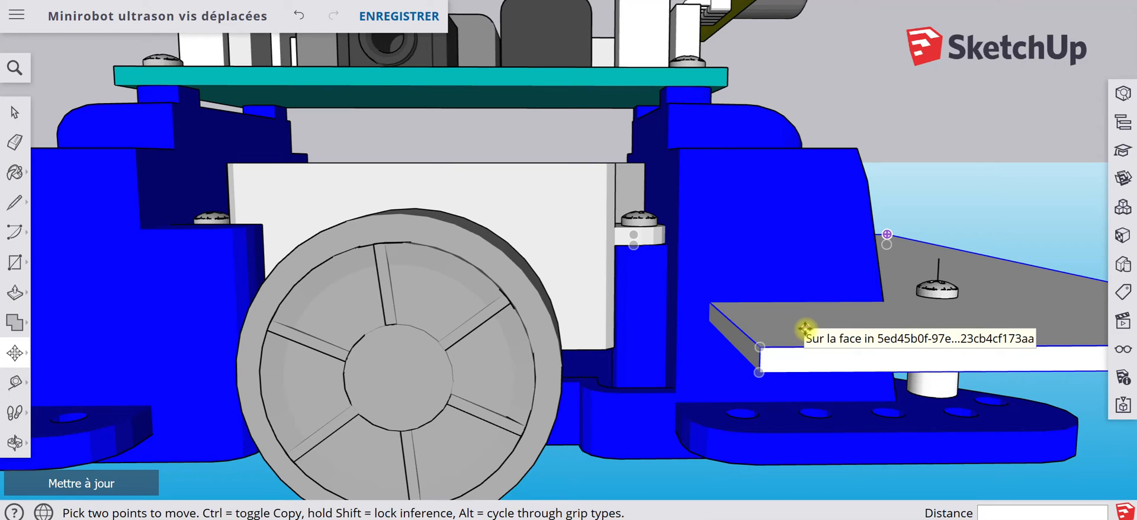
pyautogui.press('Escape')
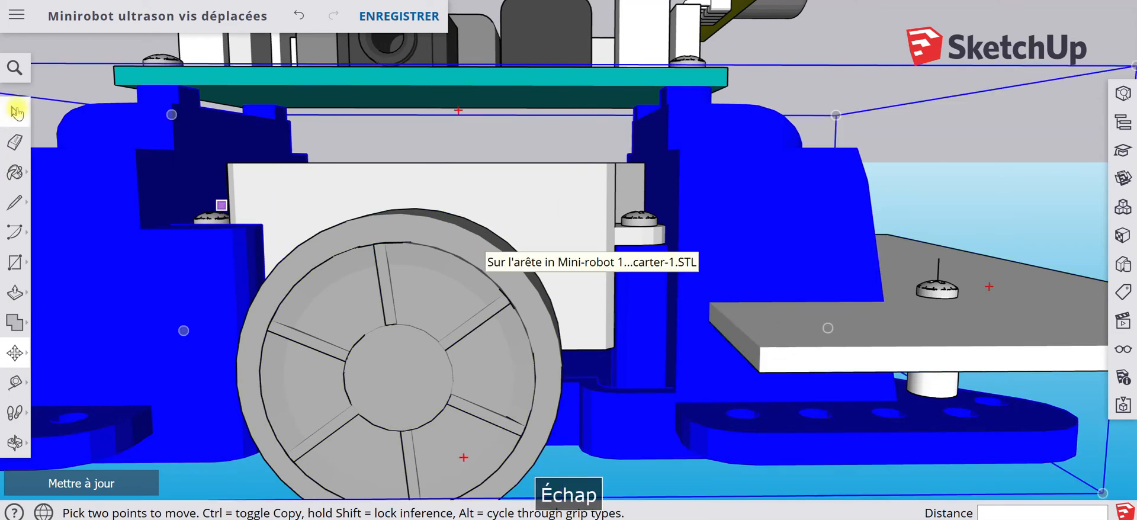
pyautogui.click(14, 112)
pyautogui.click(861, 324)
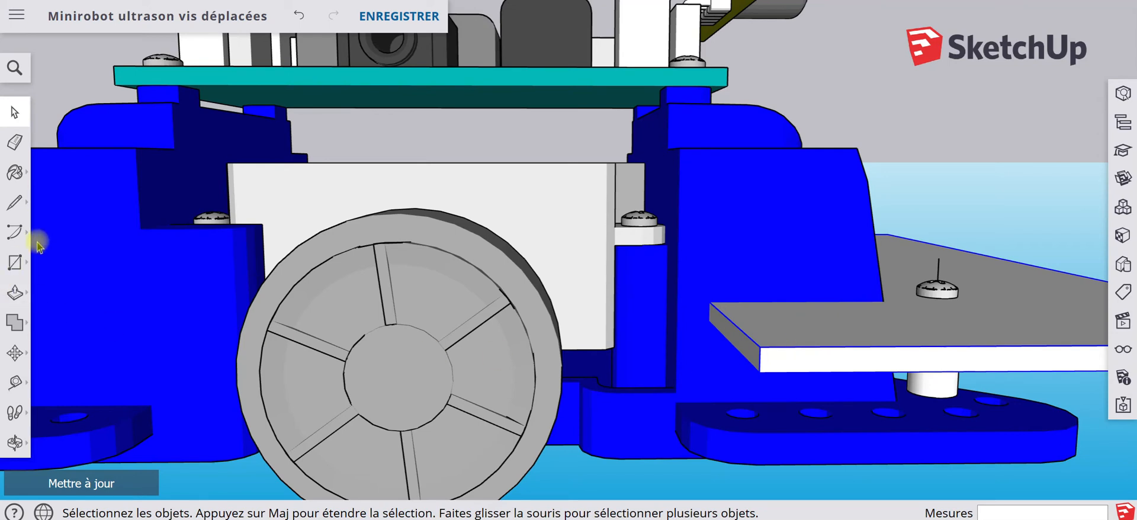
pyautogui.click(15, 293)
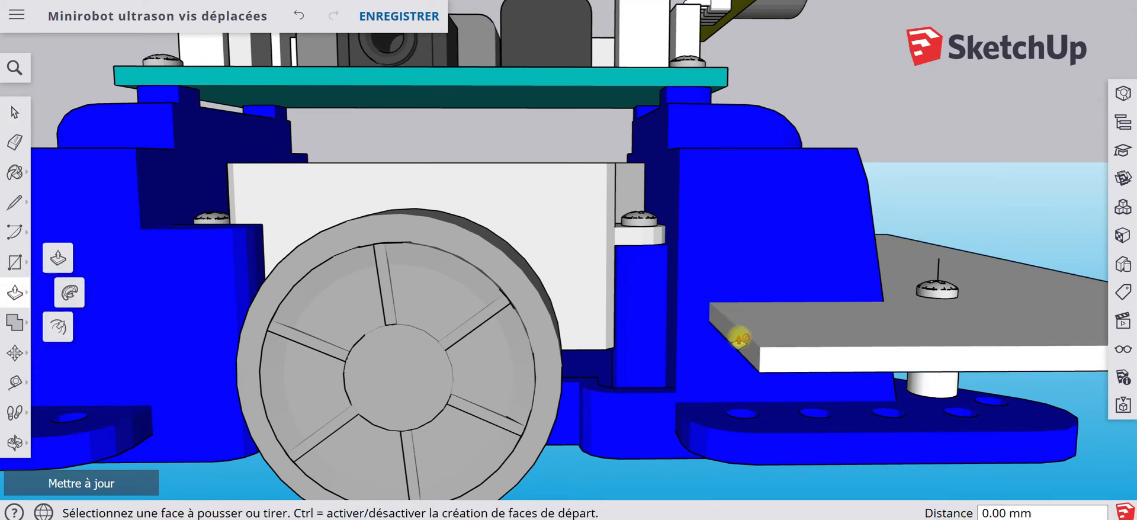
pyautogui.press('Escape')
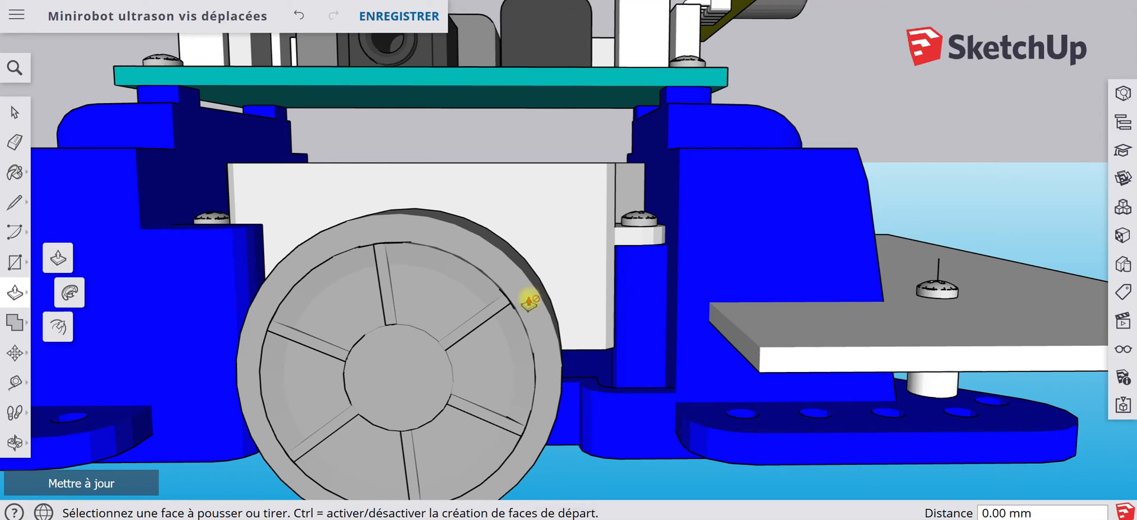
# Step: Open the plate group for editing and push its narrow end face near the wheel inward by 15 mm
pyautogui.click(15, 112)
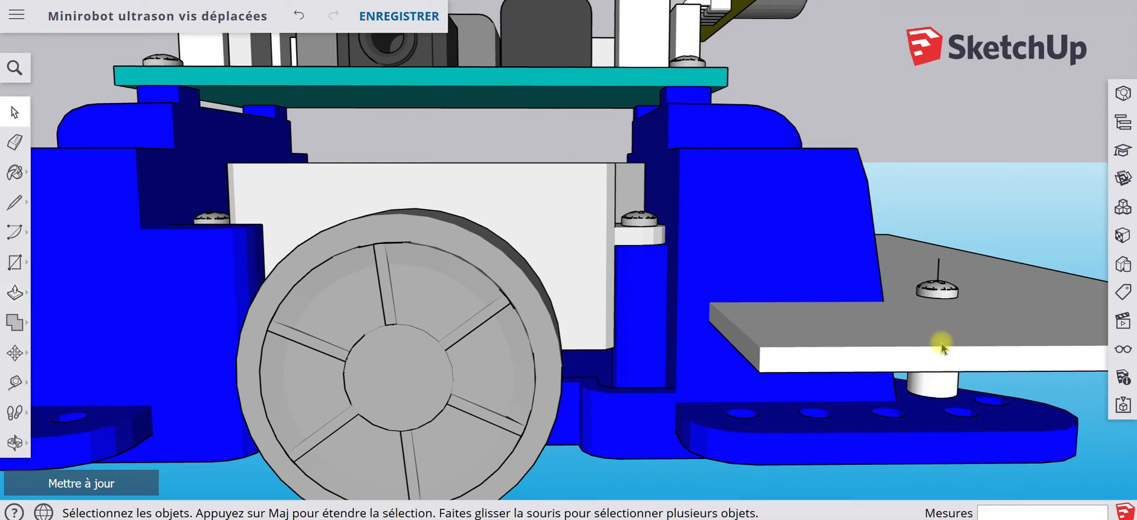
pyautogui.doubleClick(918, 341)
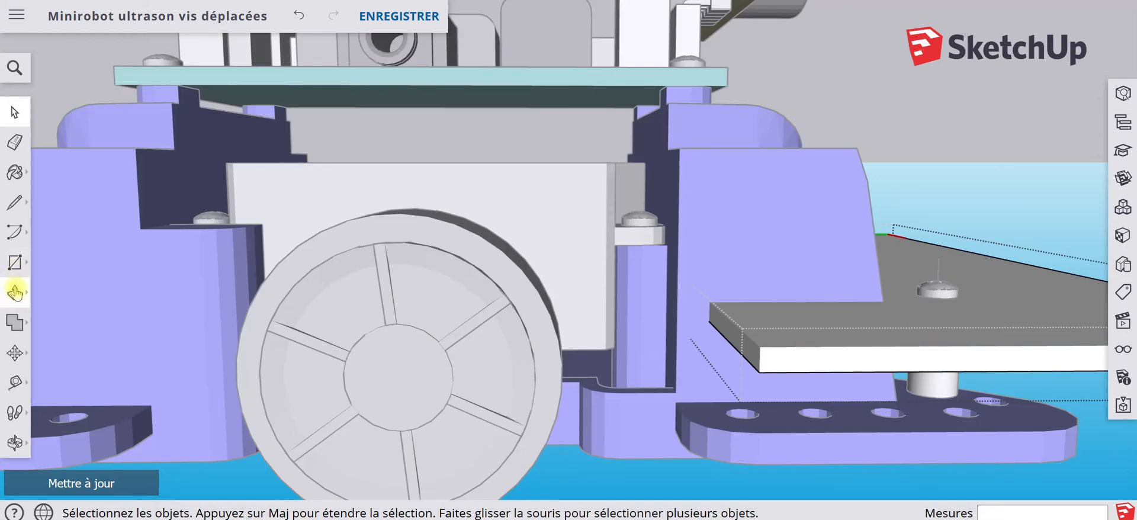
pyautogui.click(14, 292)
pyautogui.click(750, 349)
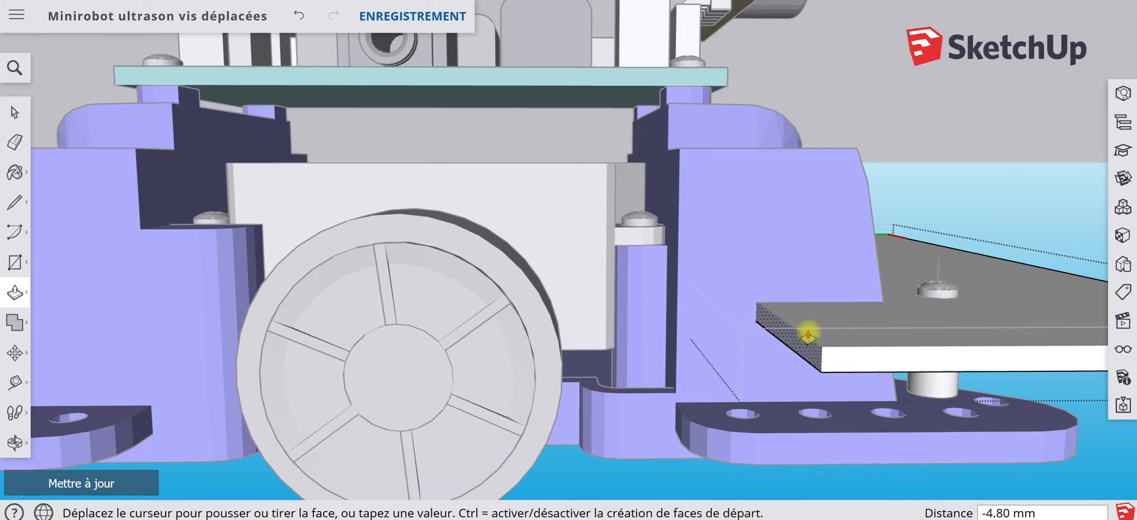
pyautogui.write('15')
pyautogui.press('Return')
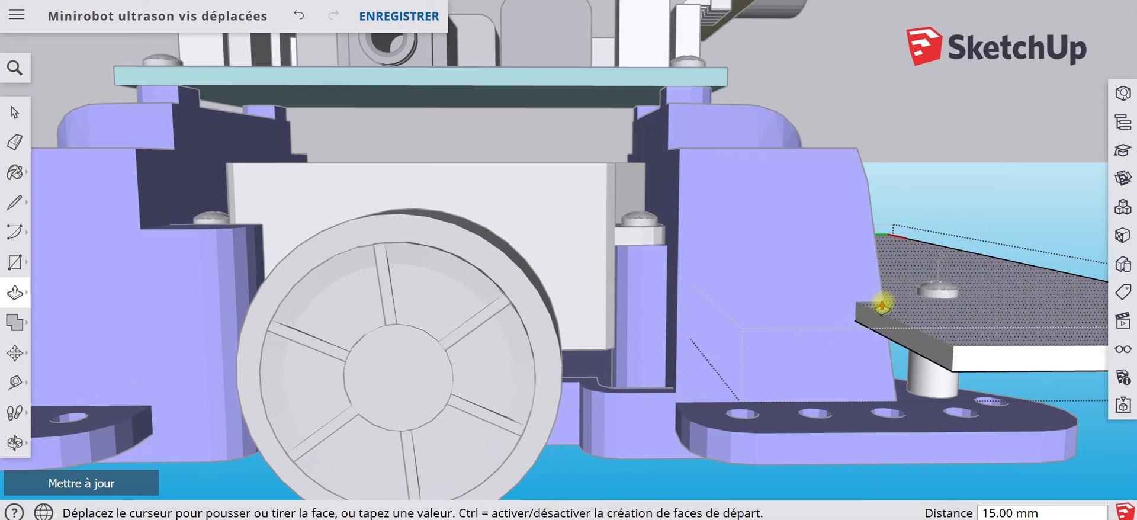
# Step: Push the same end face inward by a further 5 mm and close the plate group
pyautogui.moveTo(868, 314); pyautogui.dragTo(911, 304)
pyautogui.write('5')
pyautogui.press('Return')
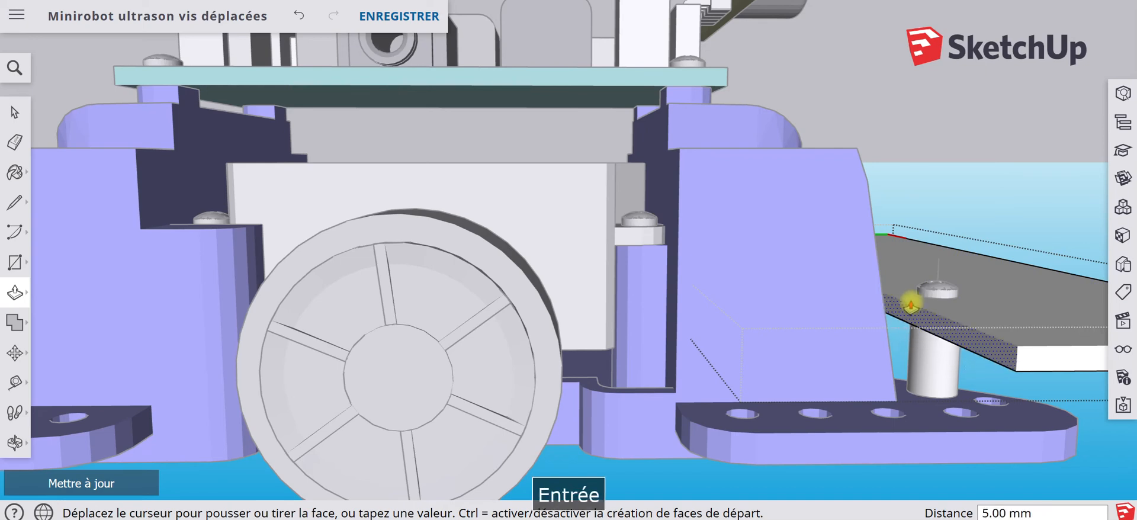
pyautogui.click(11, 443)
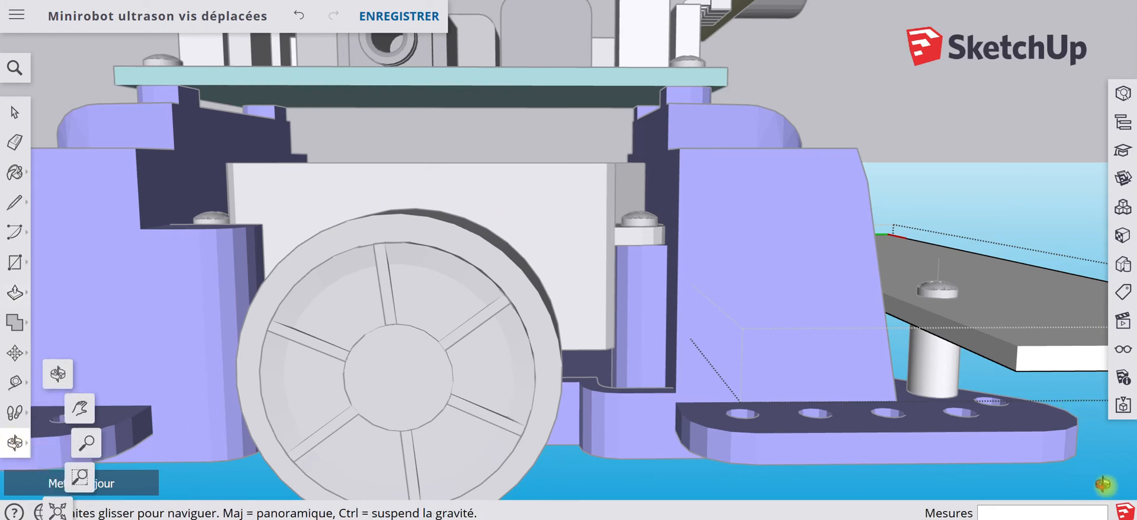
pyautogui.moveTo(1104, 485); pyautogui.dragTo(984, 451)
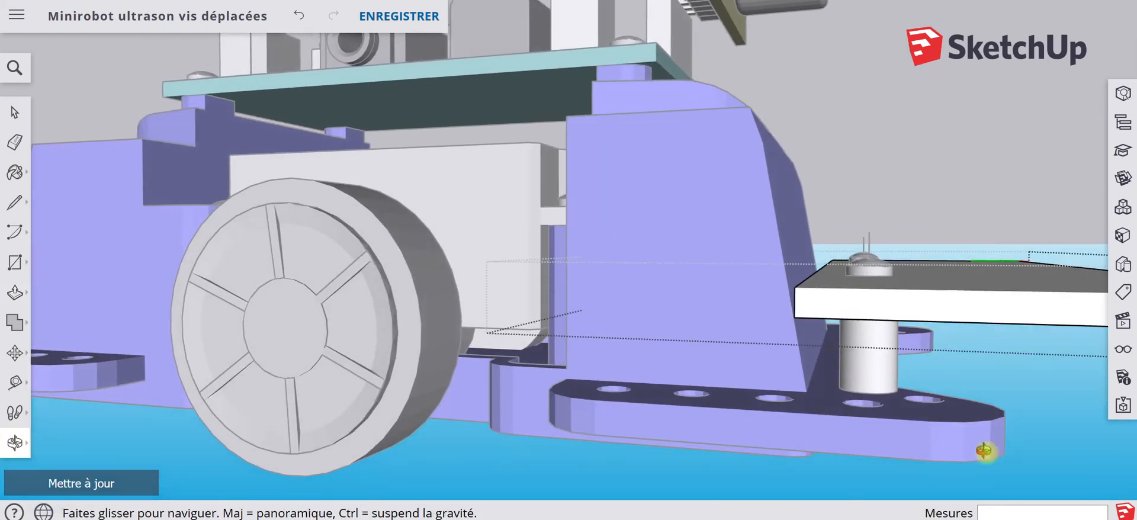
pyautogui.press('Escape')
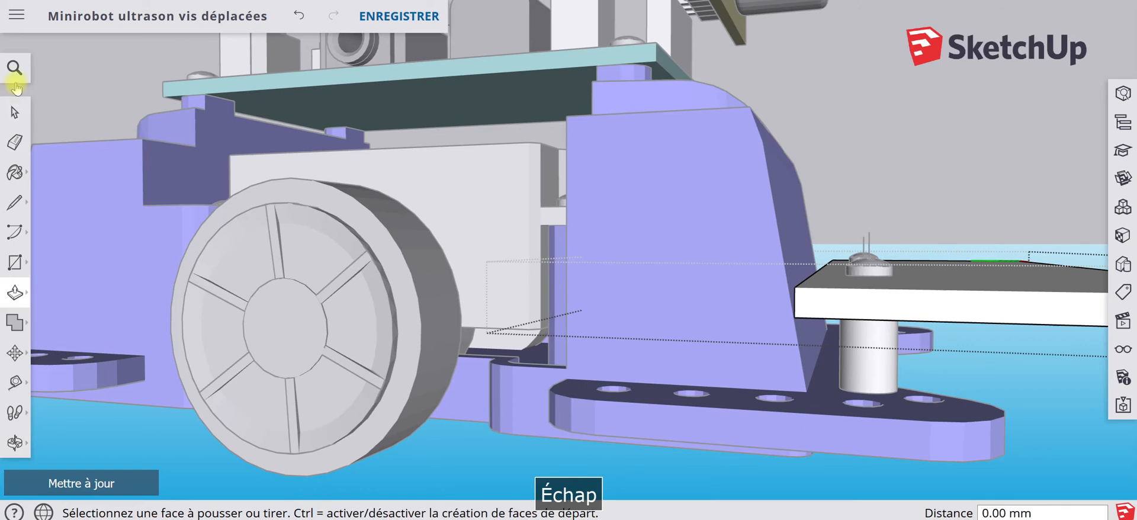
pyautogui.click(14, 110)
pyautogui.click(937, 154)
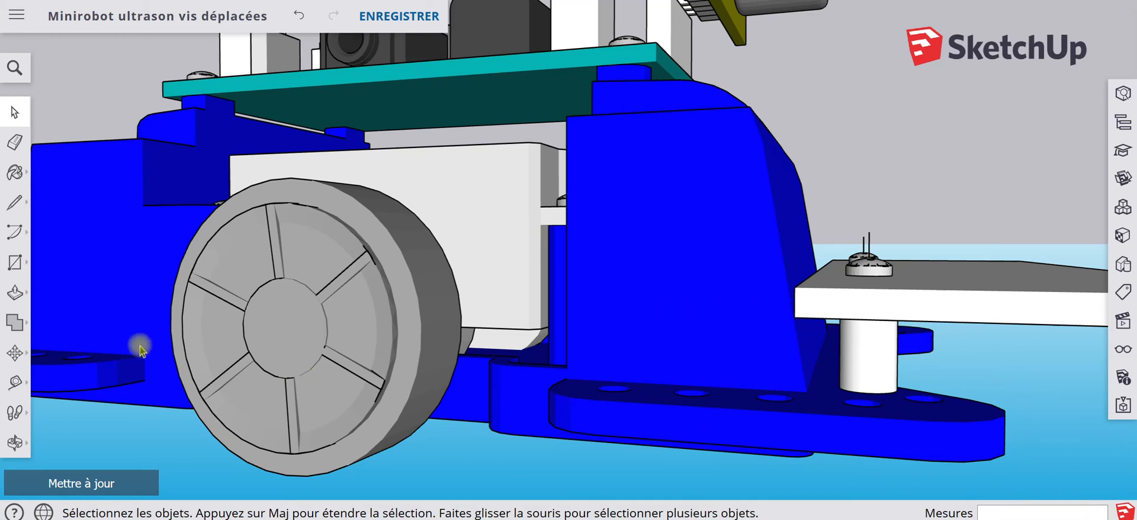
pyautogui.click(15, 442)
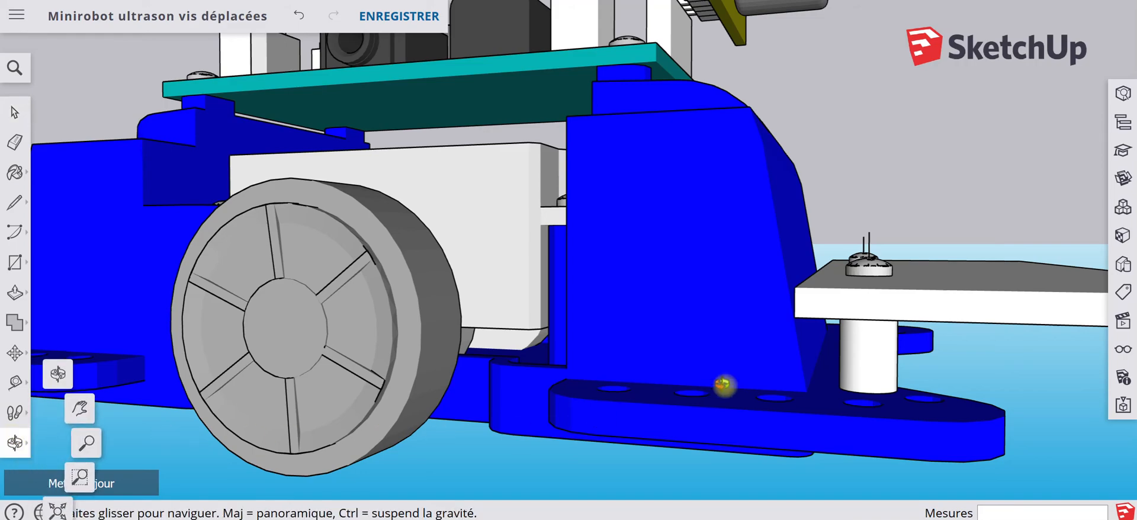
pyautogui.moveTo(724, 459); pyautogui.dragTo(753, 407)
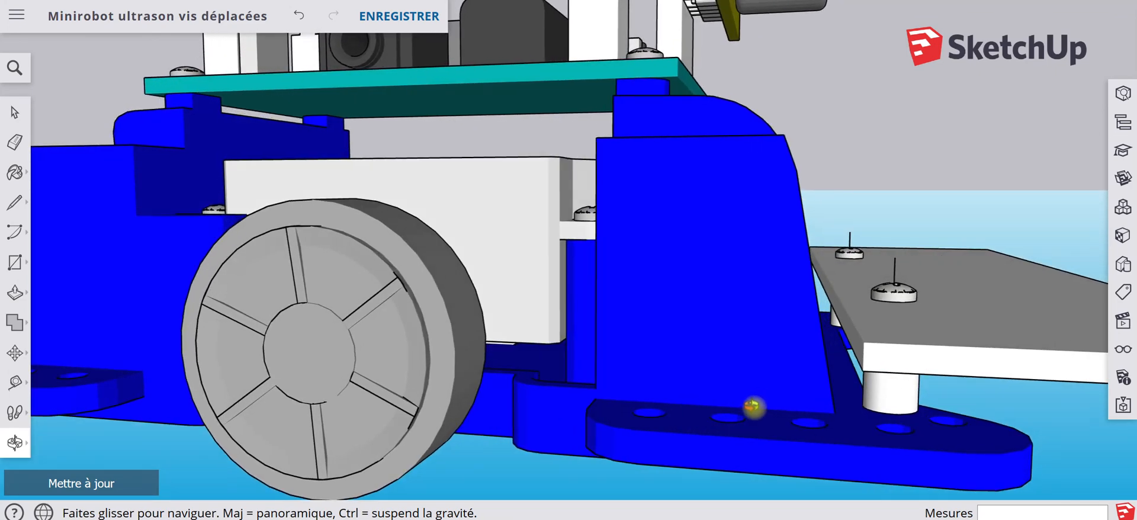
# Step: Open ramasse balle.skp from the exercice project folder without saving the changes to the current model
pyautogui.click(18, 16)
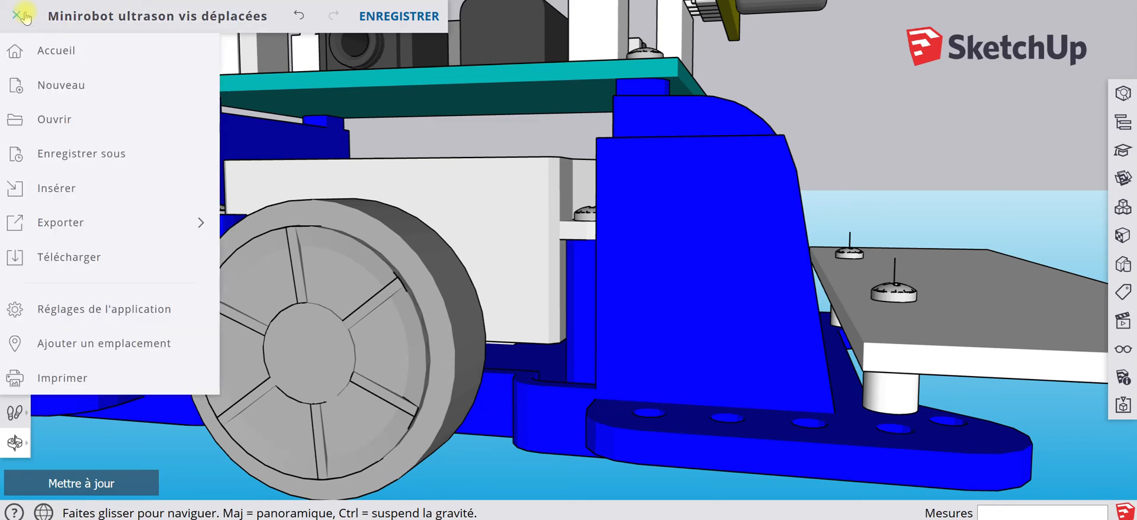
pyautogui.click(84, 128)
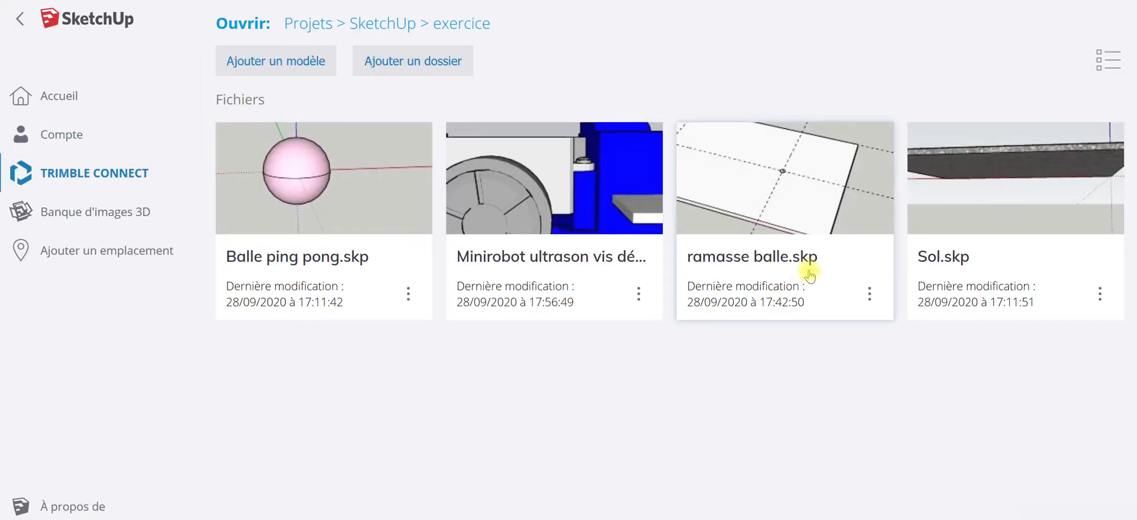
pyautogui.click(788, 260)
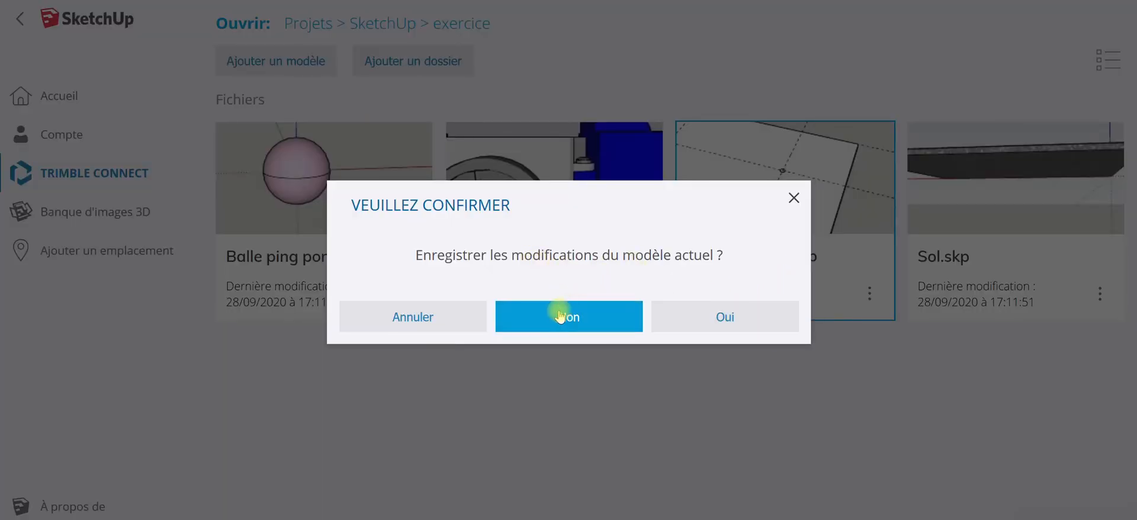
pyautogui.click(536, 315)
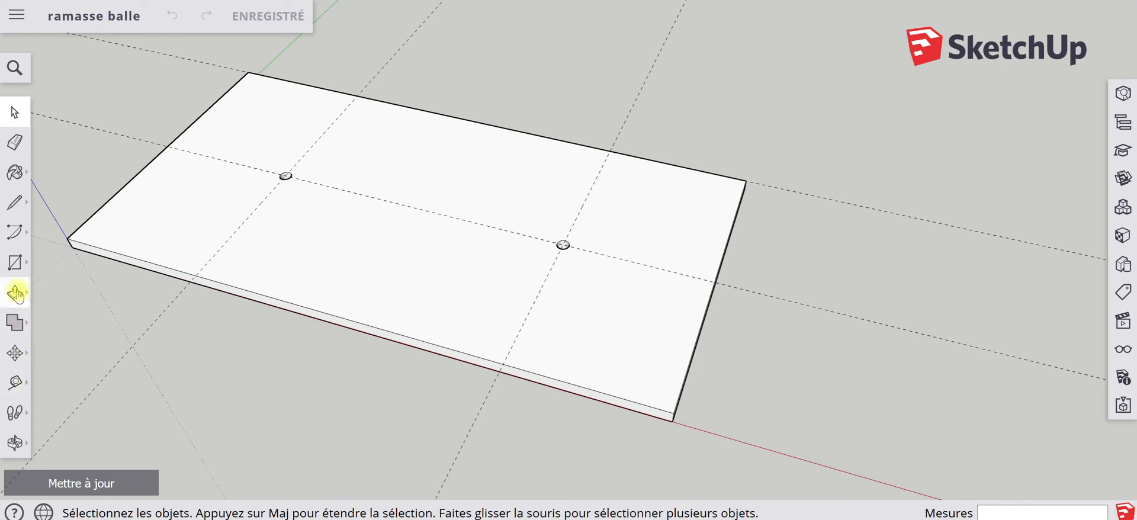
# Step: Push the plate's long side face next to the red axis inward by 20 mm
pyautogui.click(15, 293)
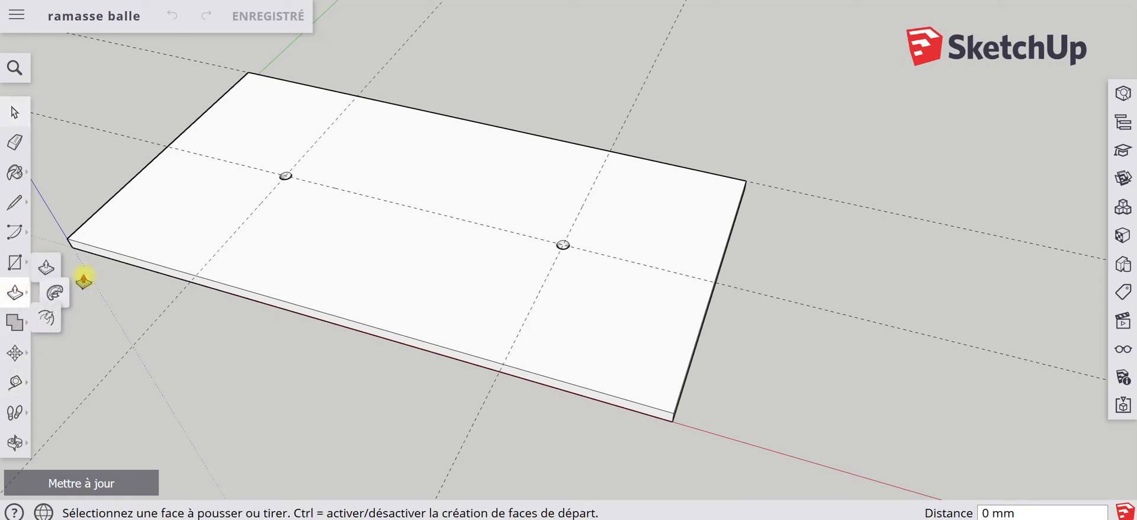
pyautogui.click(227, 291)
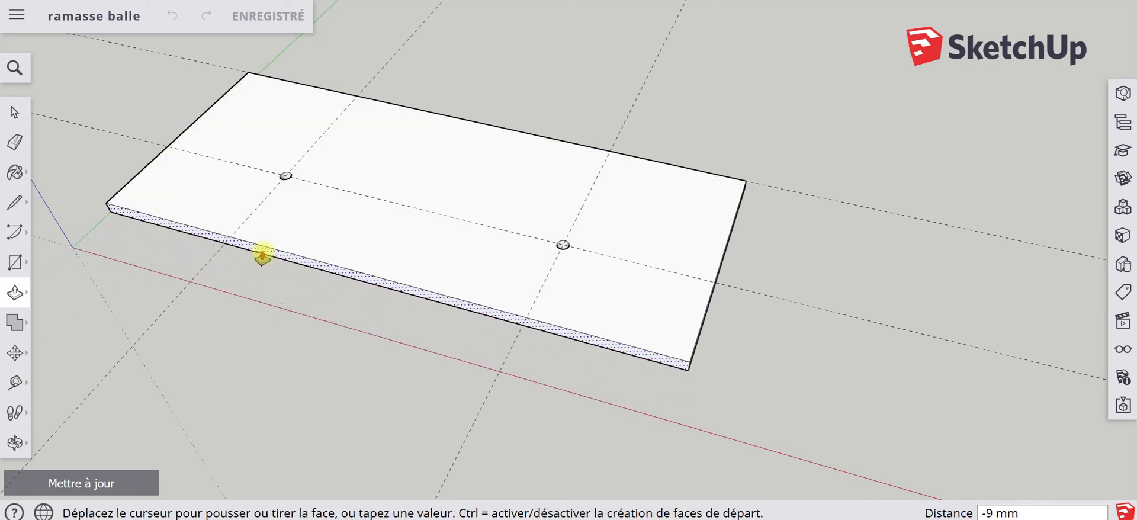
pyautogui.write('20')
pyautogui.press('Return')
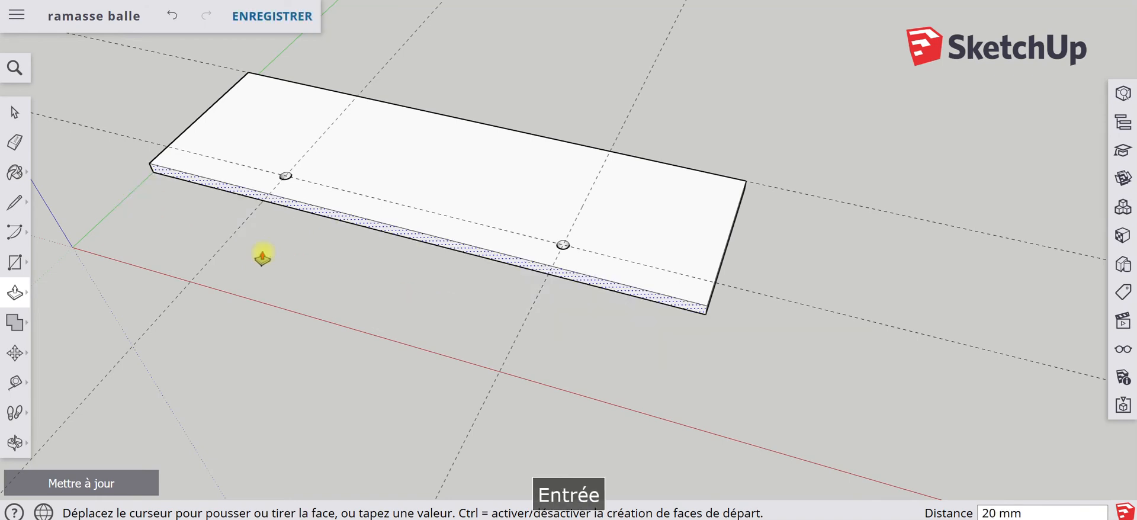
pyautogui.click(15, 114)
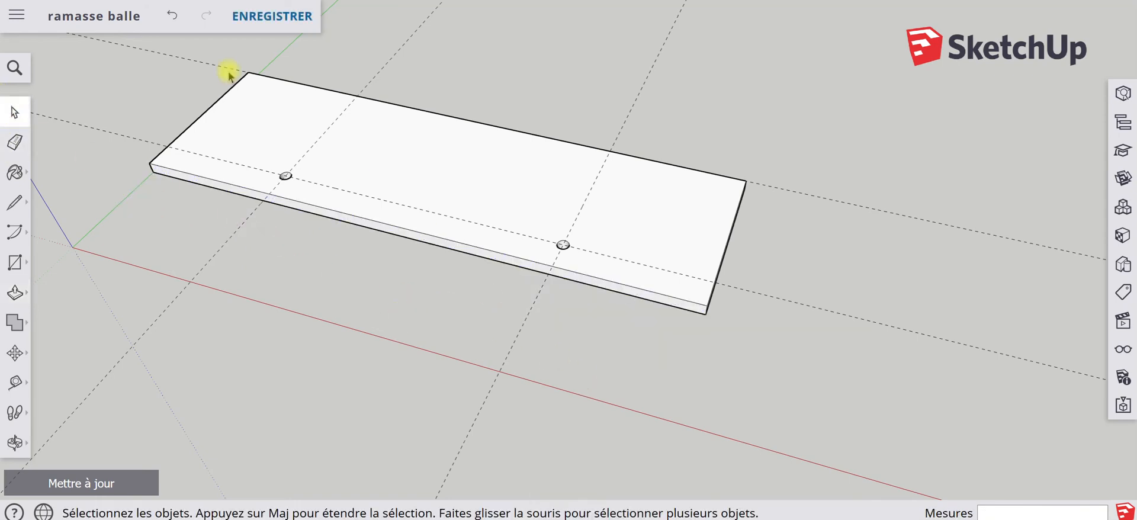
# Step: Open Minirobot ultrason vis déplacées.skp from the exercice project folder, saving the changes to the current plate model
pyautogui.click(16, 19)
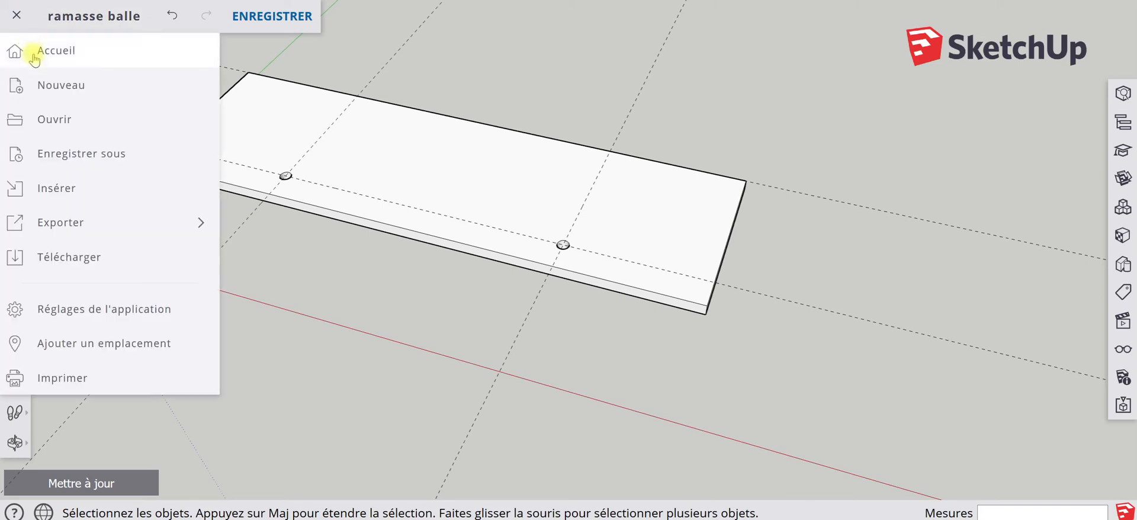
pyautogui.click(77, 118)
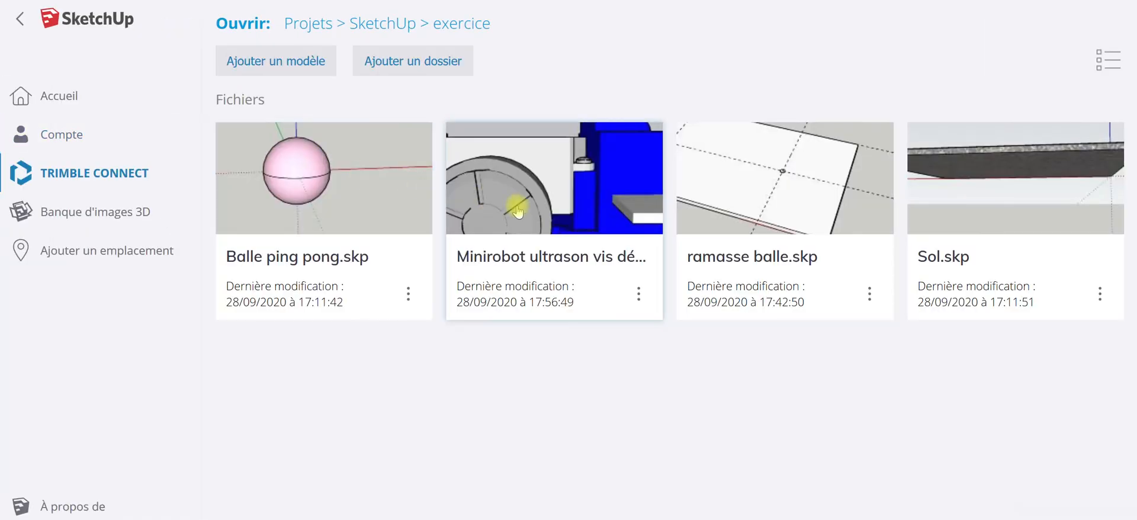
pyautogui.click(551, 259)
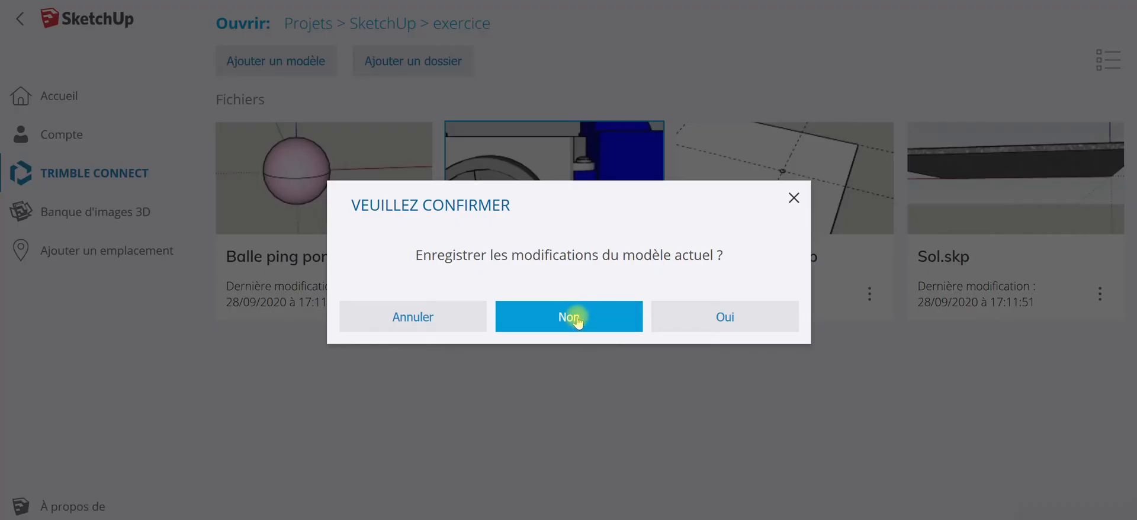
pyautogui.click(722, 323)
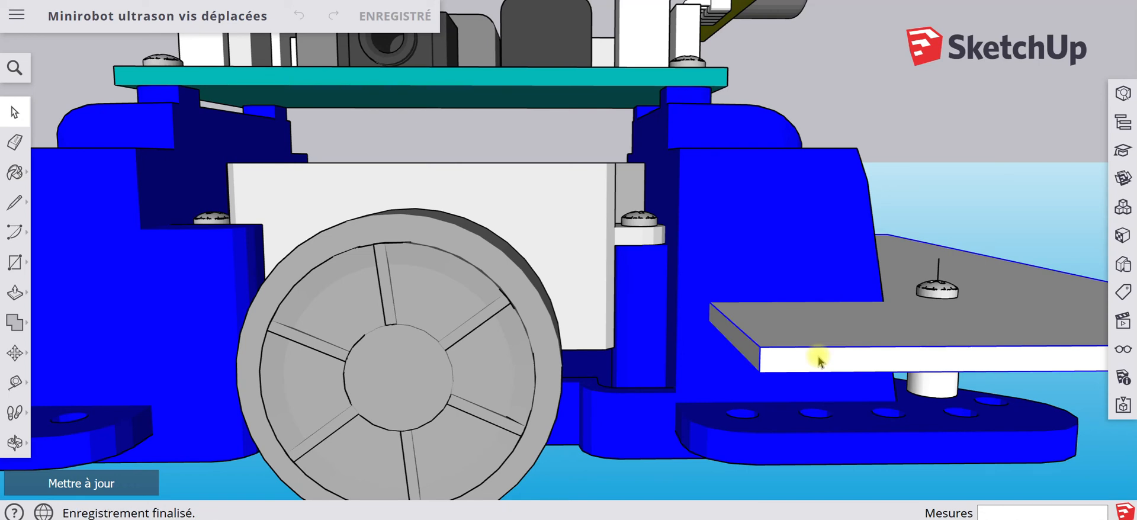
# Step: Delete the ball-collector plate from the robot and move the screw off its white spacer by about 23 mm
pyautogui.press('Delete')
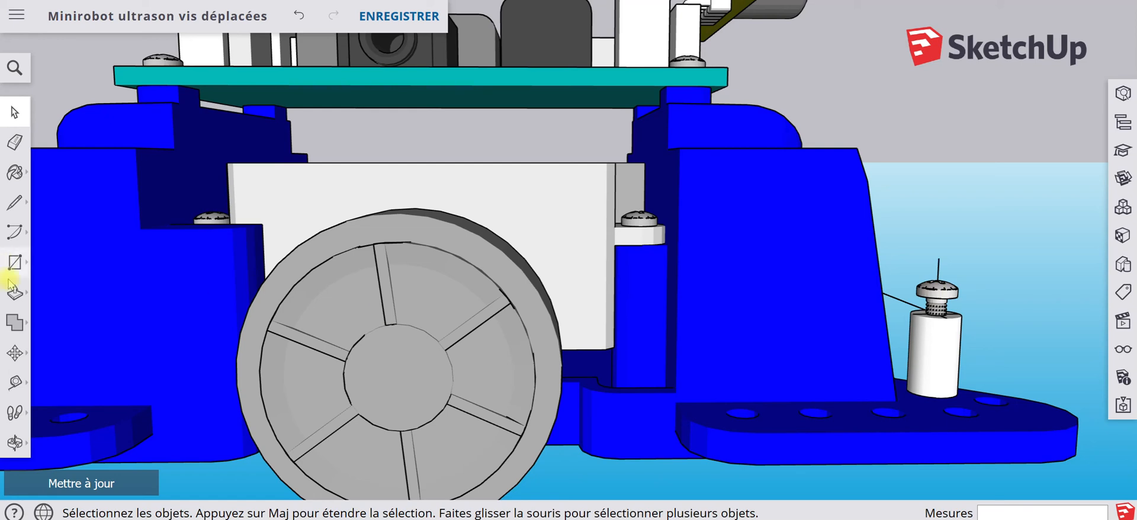
pyautogui.click(16, 354)
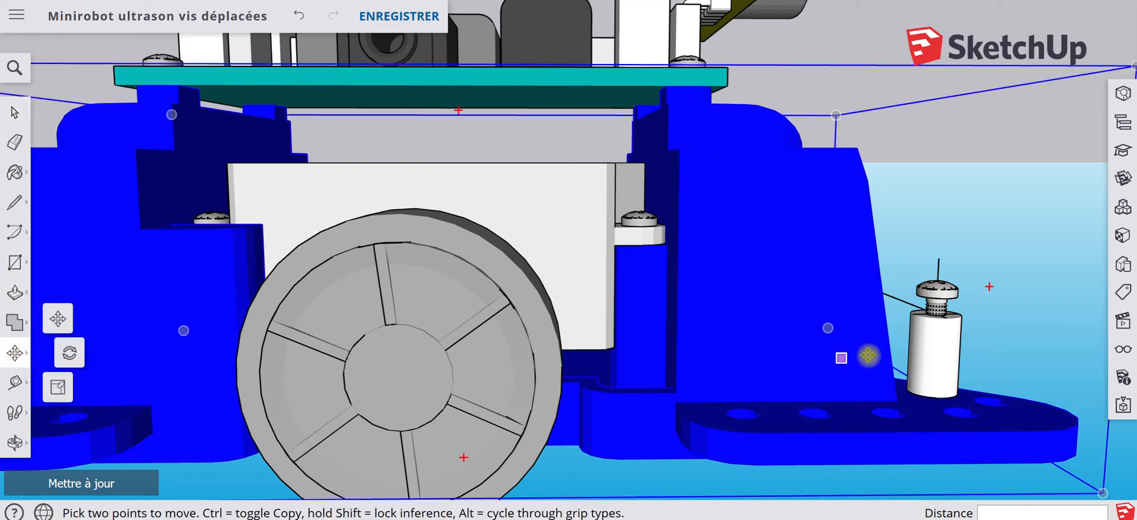
pyautogui.click(939, 291)
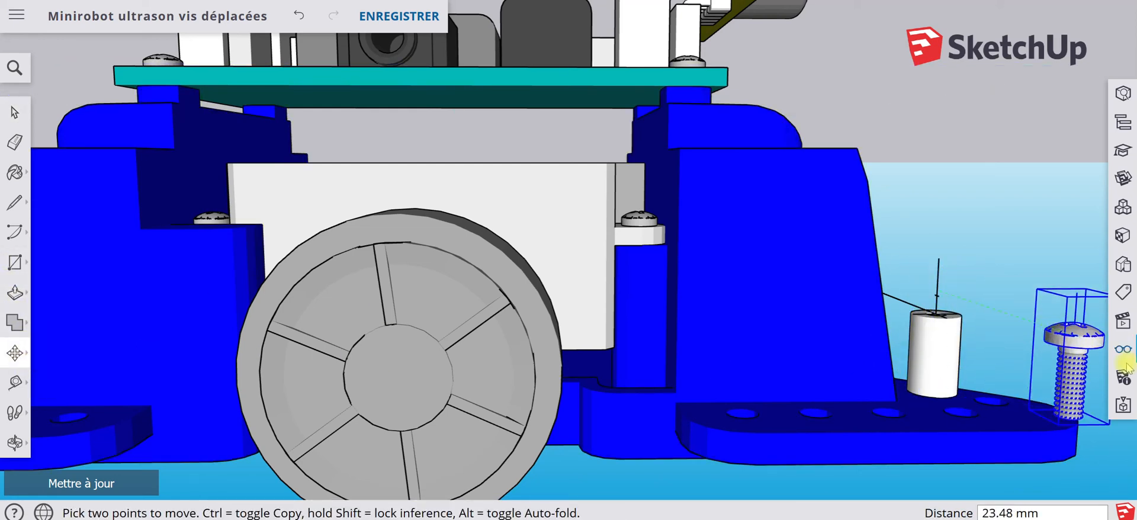
pyautogui.click(1069, 322)
pyautogui.hotkey('alt', 'Tab')
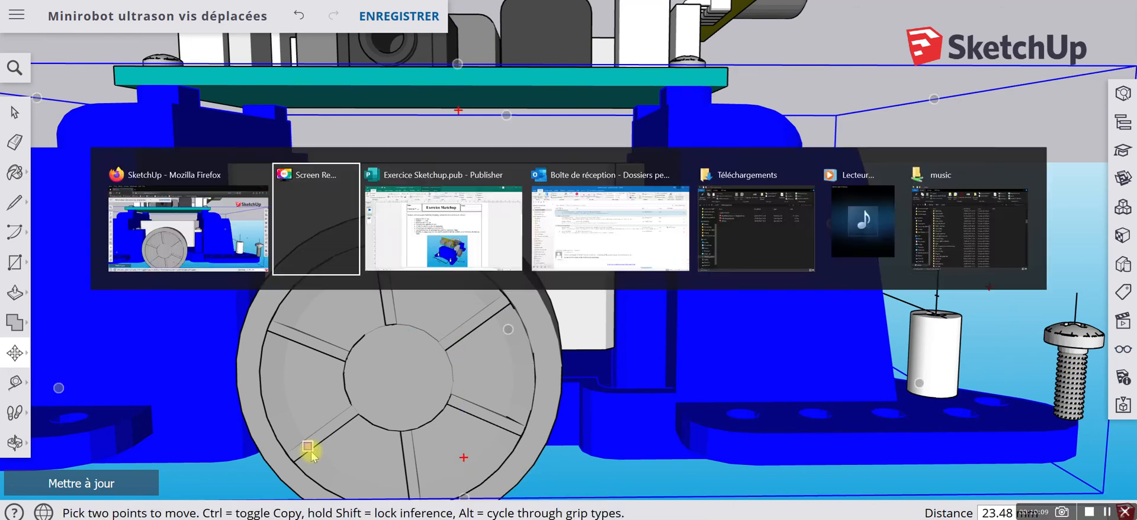
# Step: Open ramasse balle.skp from the exercice project folder, discarding the changes to the robot model
pyautogui.click(15, 19)
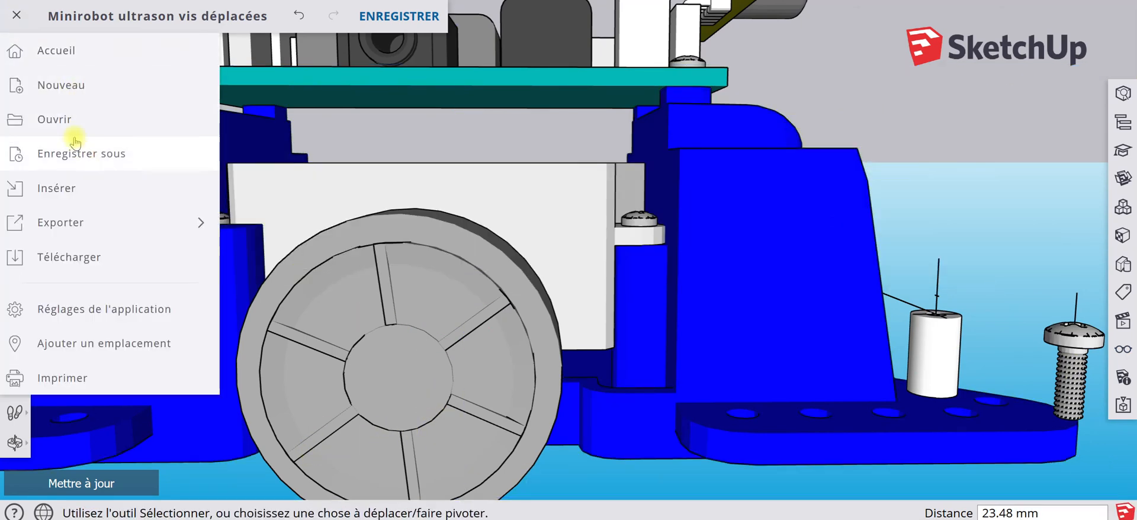
pyautogui.click(55, 119)
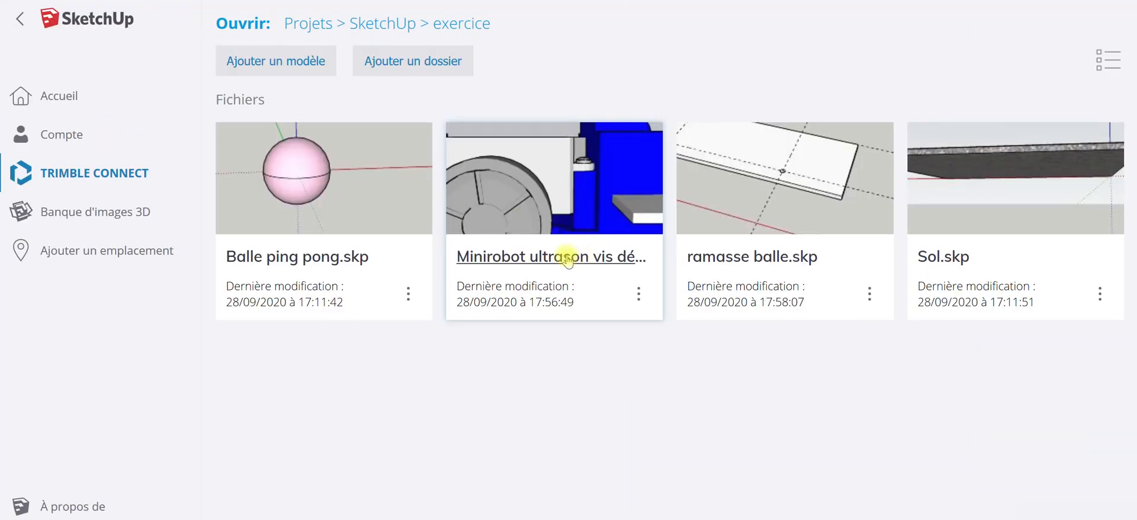
pyautogui.click(753, 270)
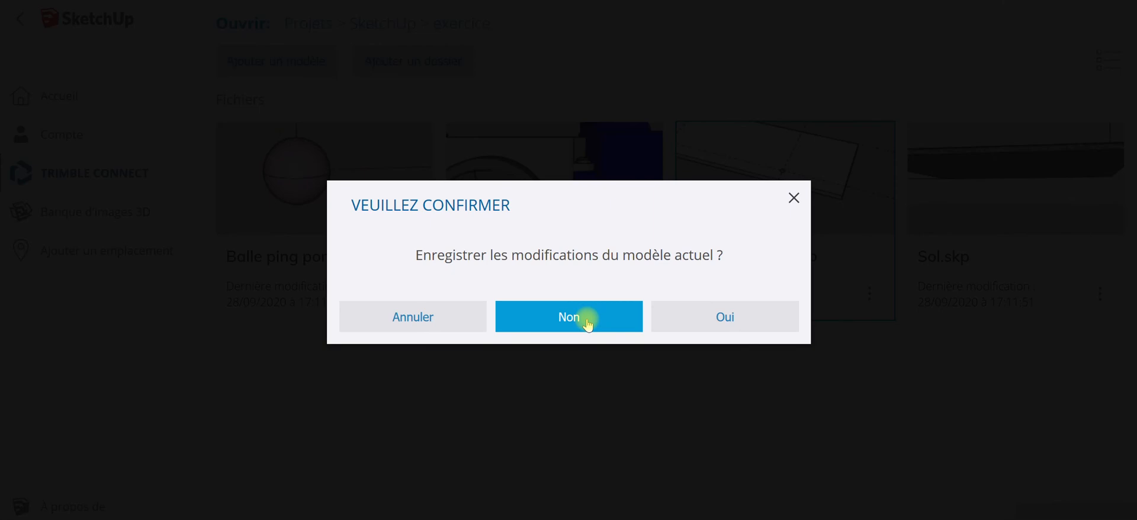
pyautogui.click(568, 317)
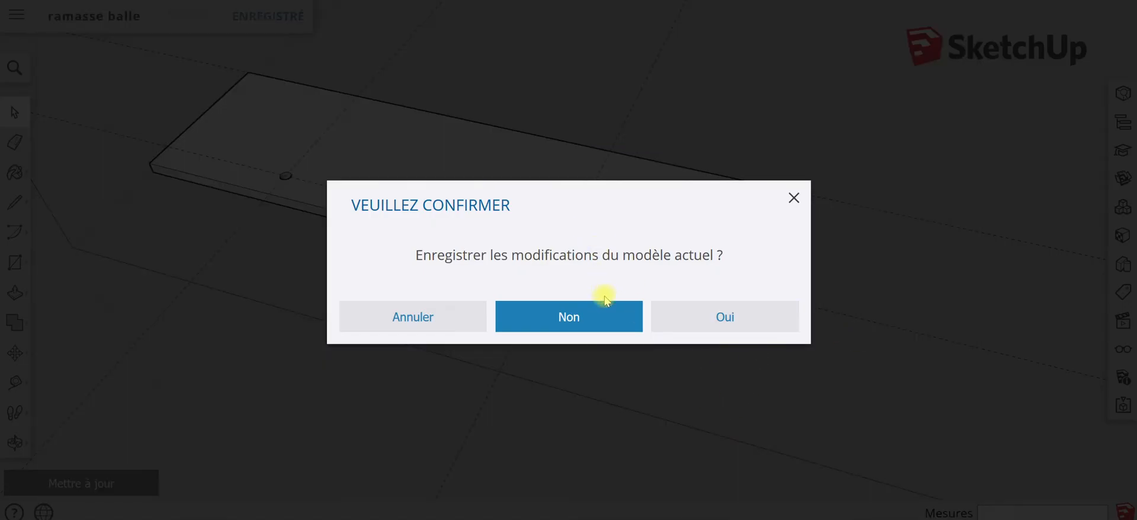
pyautogui.click(598, 322)
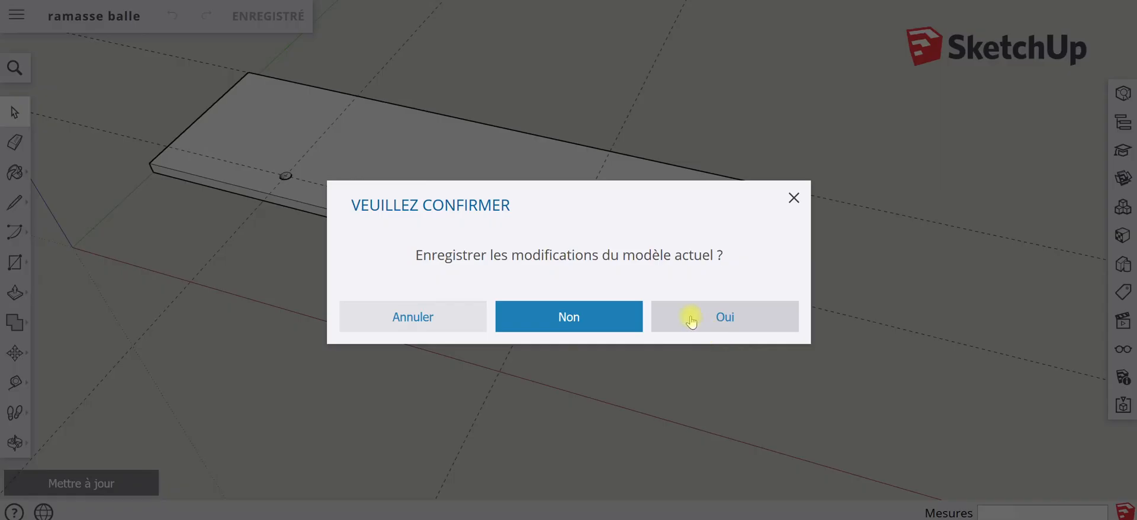
pyautogui.click(691, 321)
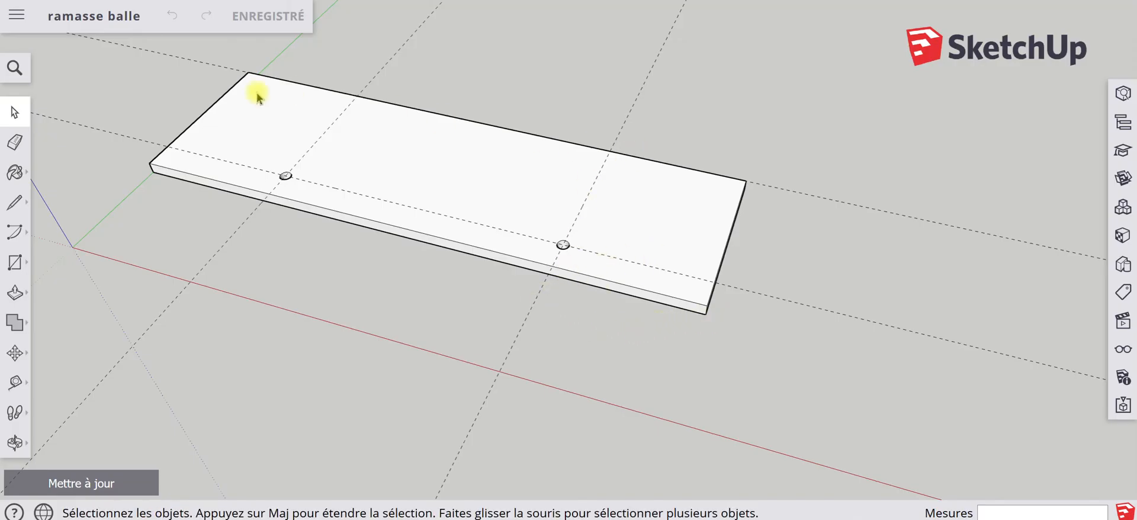
# Step: Reopen Minirobot ultrason vis déplacées.skp from the exercice project folder and select the ball-collector plate
pyautogui.click(18, 16)
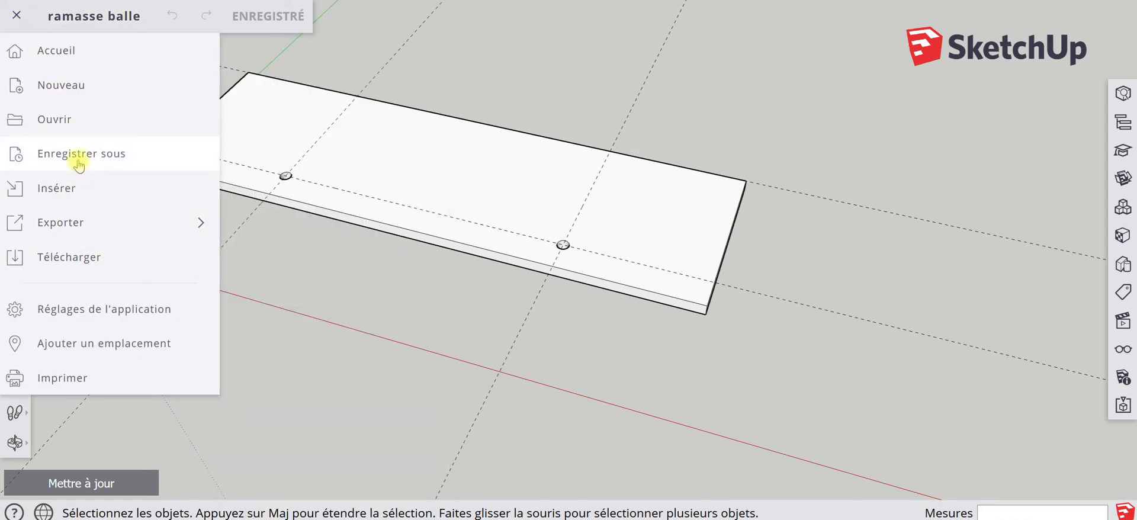
pyautogui.click(69, 119)
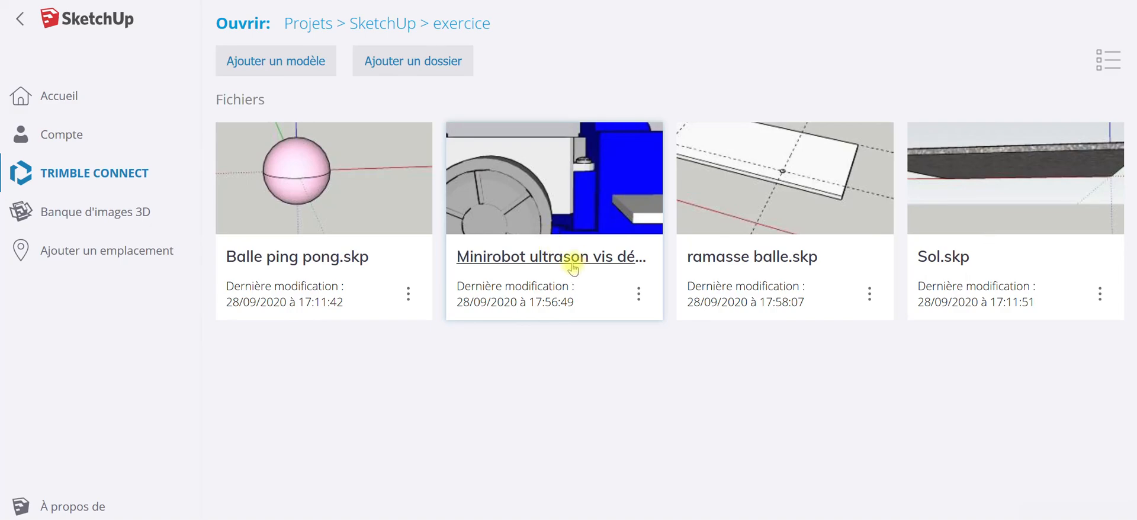
pyautogui.click(567, 256)
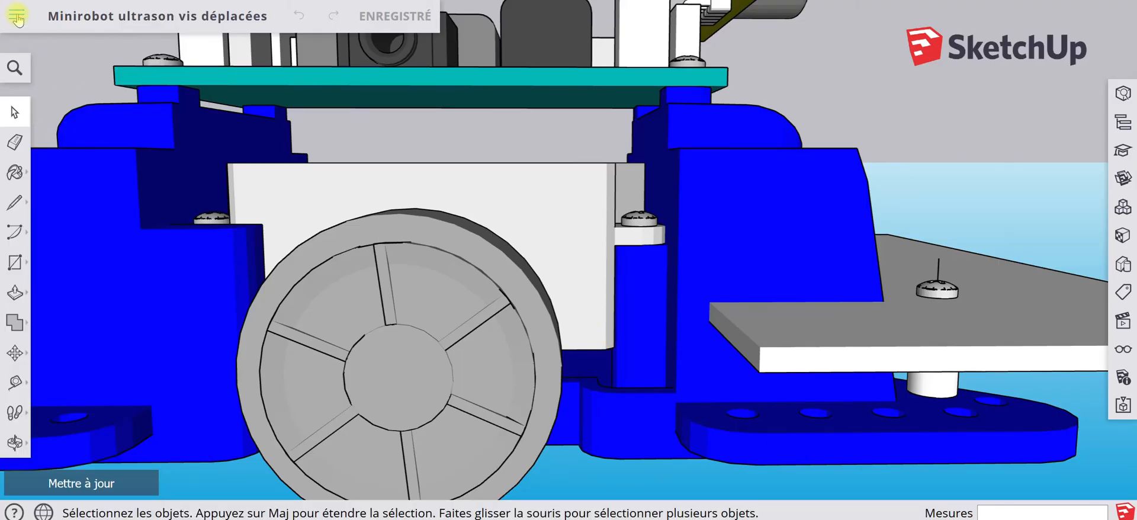
pyautogui.click(16, 17)
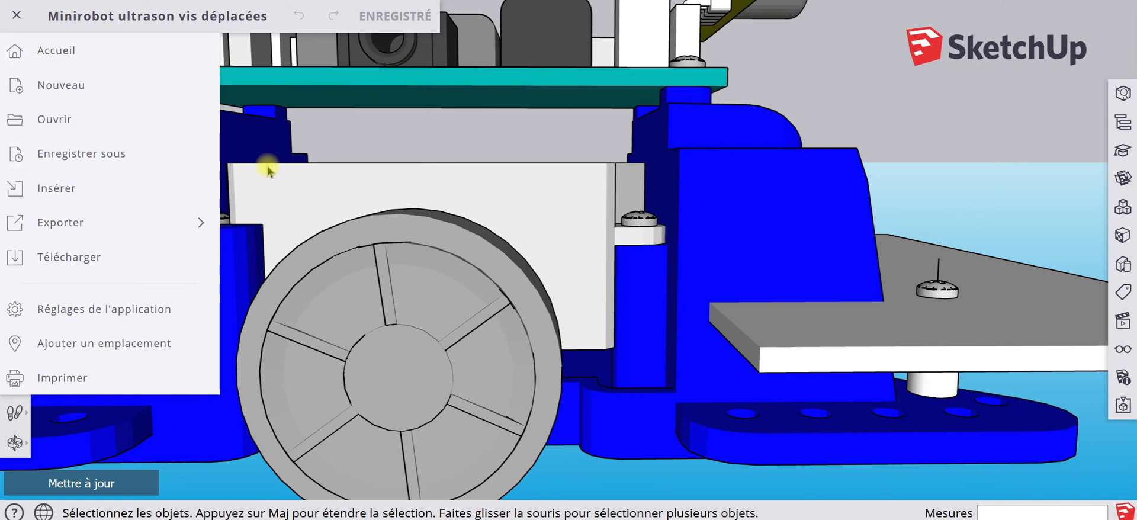
pyautogui.press('Escape')
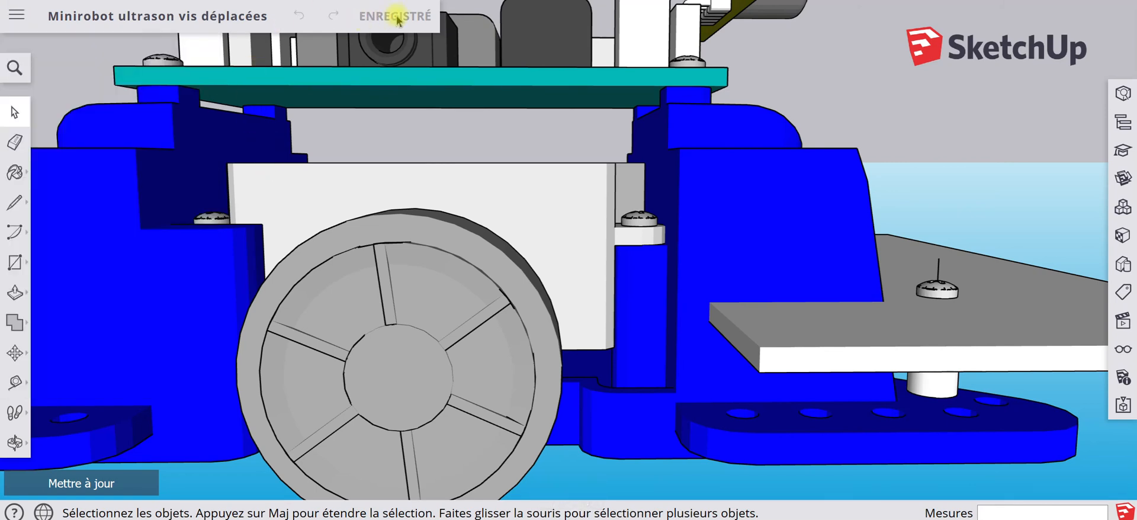
pyautogui.click(897, 327)
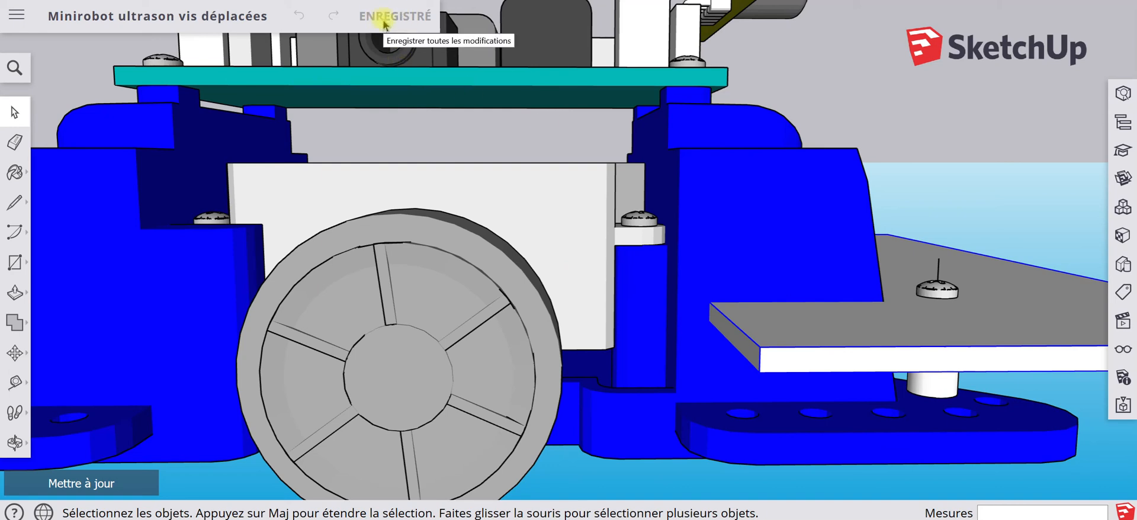
# Step: Download the robot model to the computer as a version 2020 .skp file
pyautogui.click(16, 17)
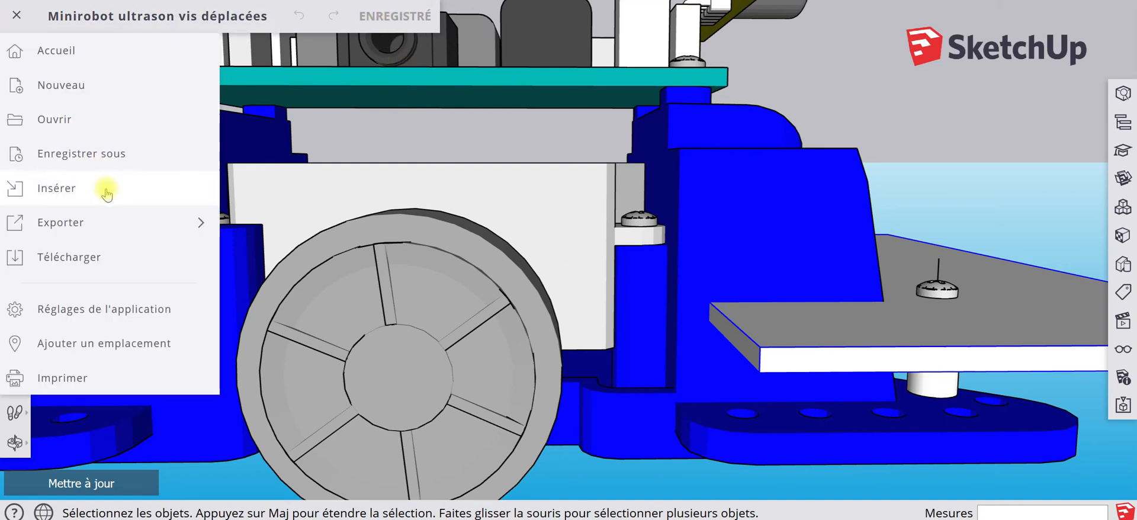
pyautogui.moveTo(117, 231)
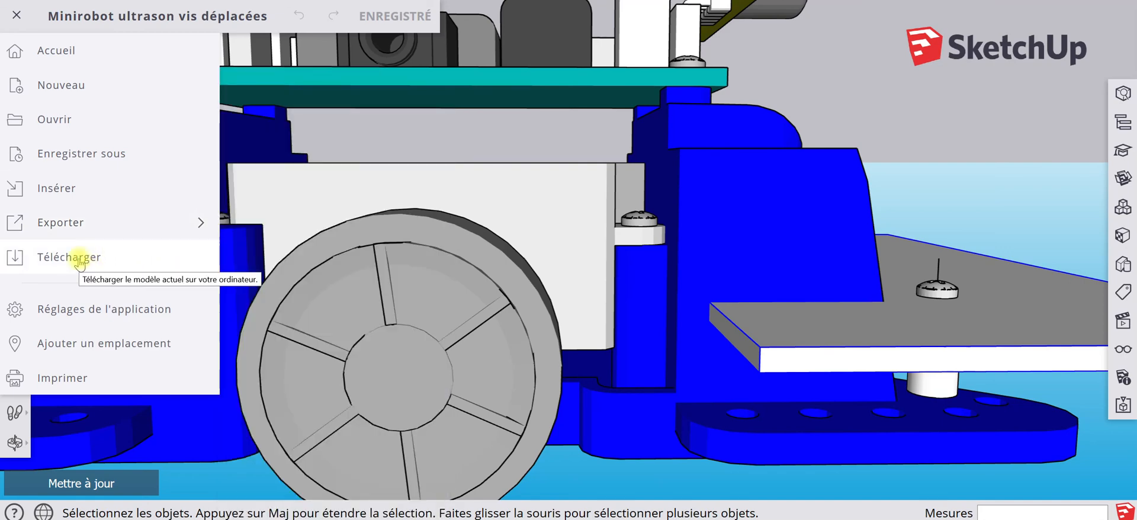
pyautogui.click(79, 262)
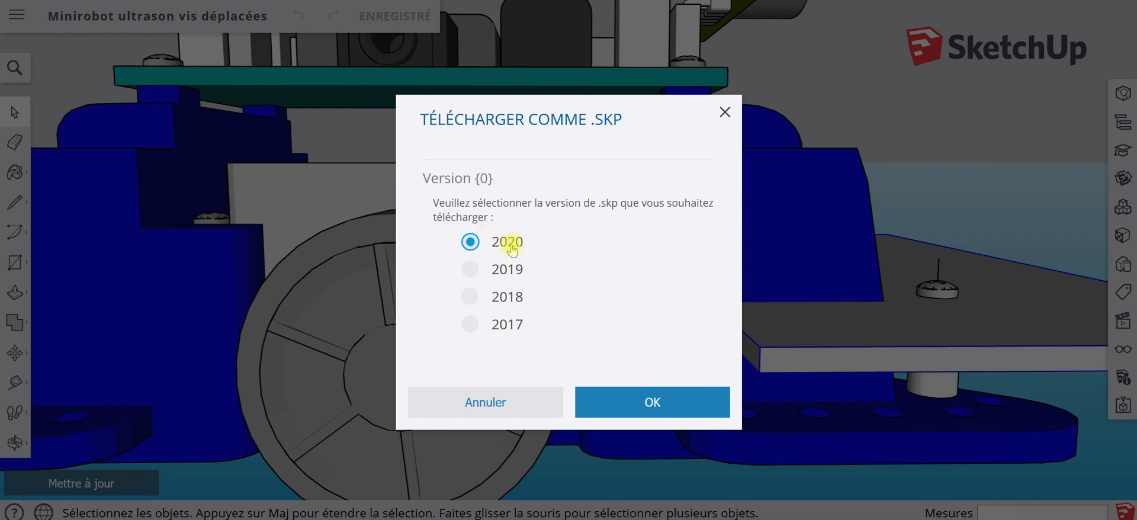
pyautogui.click(604, 397)
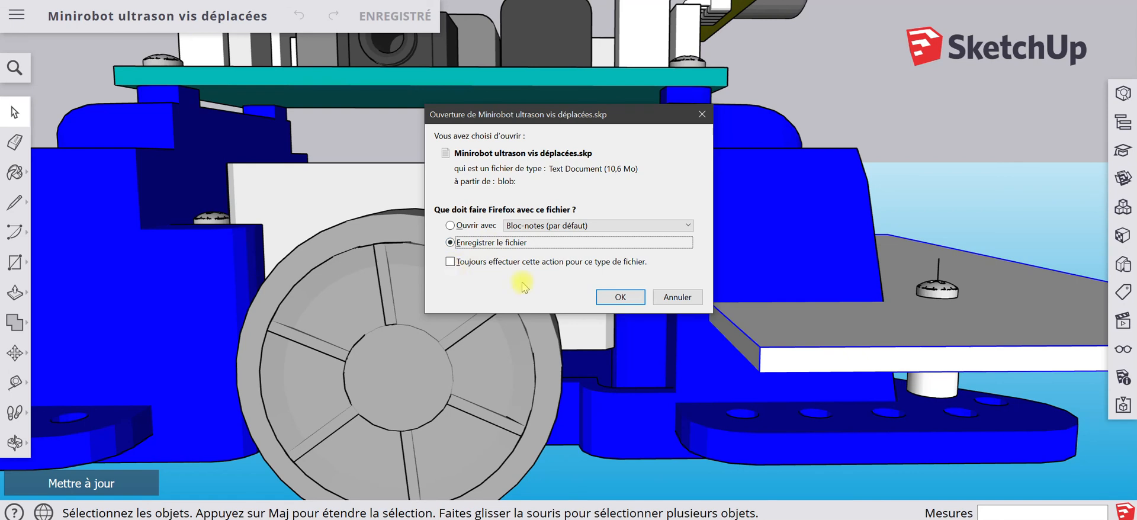
pyautogui.click(619, 298)
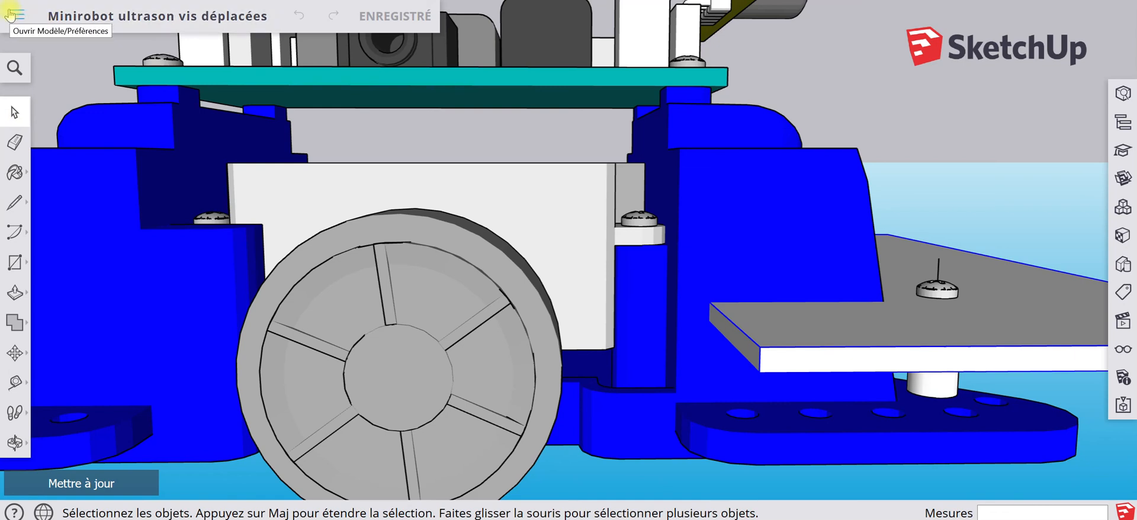
# Step: Choose Minirobot ultrason vis déplacées(1).skp as a model to add to the exercice project folder, but cancel the upload
pyautogui.click(13, 14)
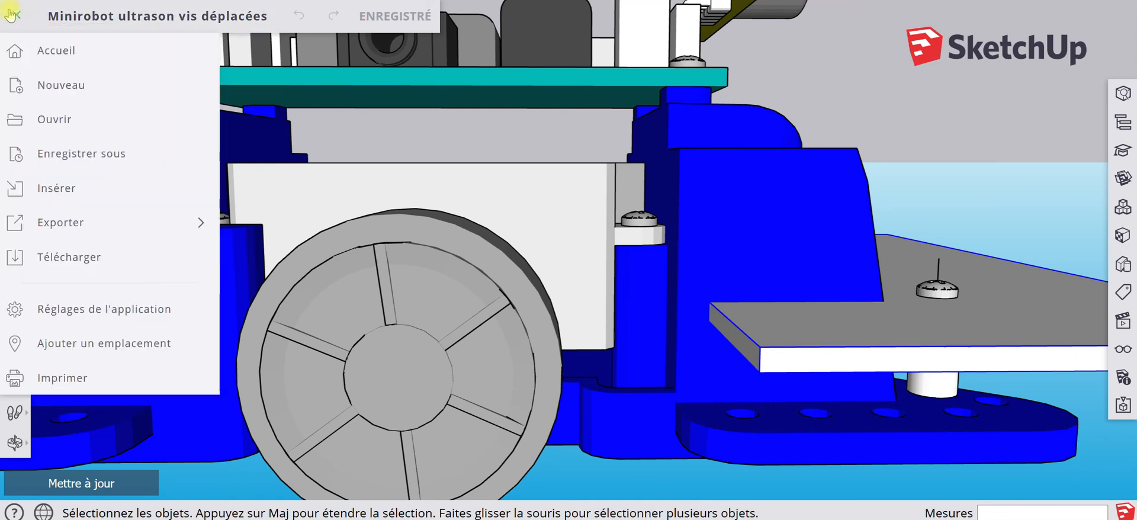
pyautogui.click(67, 120)
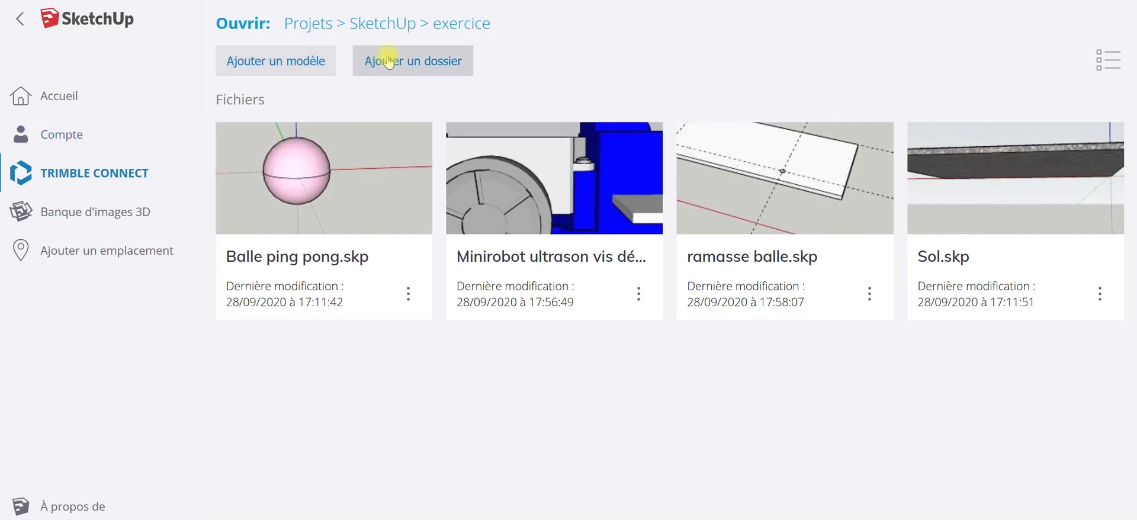
pyautogui.click(287, 61)
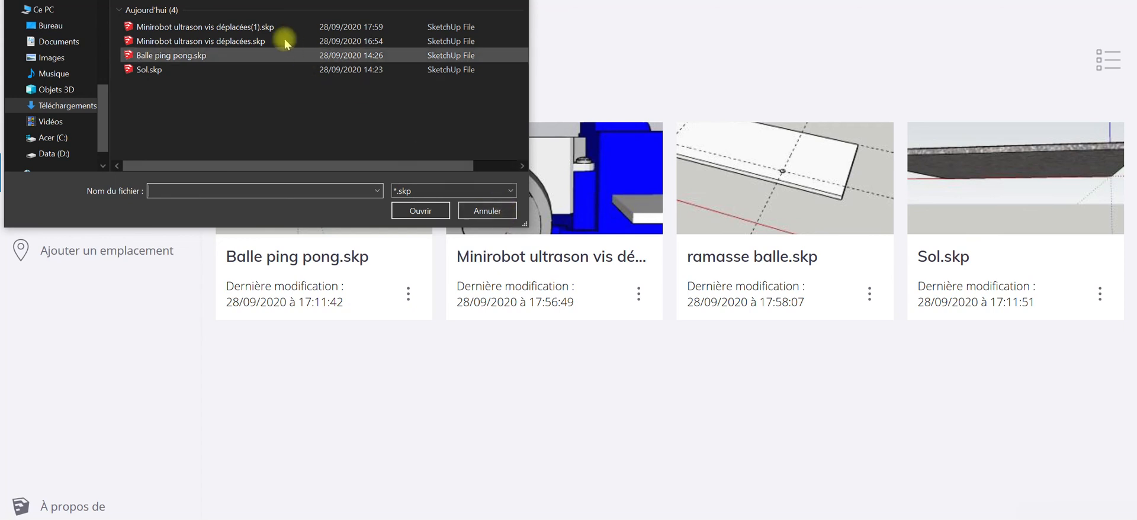
pyautogui.click(261, 27)
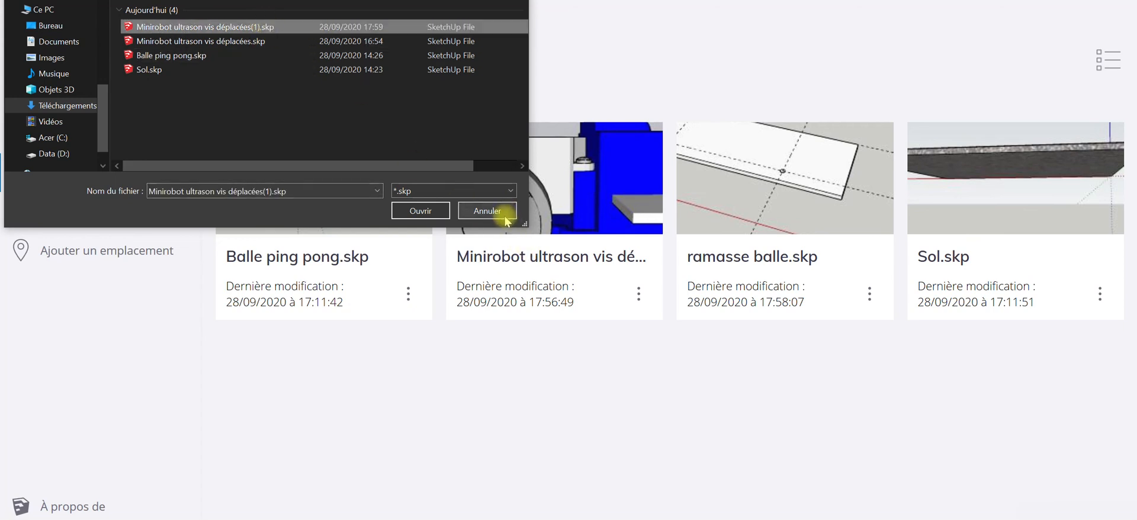
pyautogui.click(506, 216)
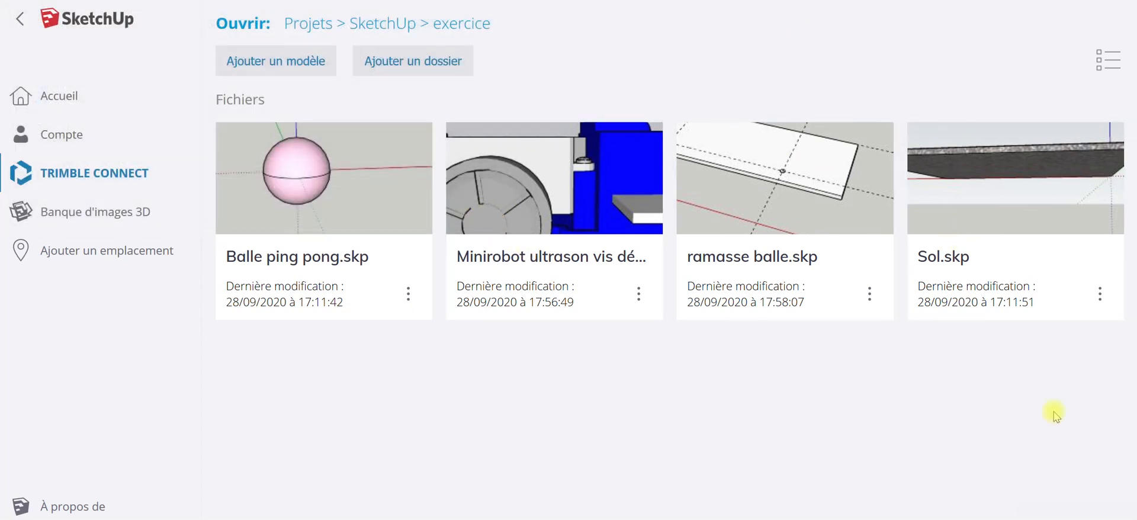